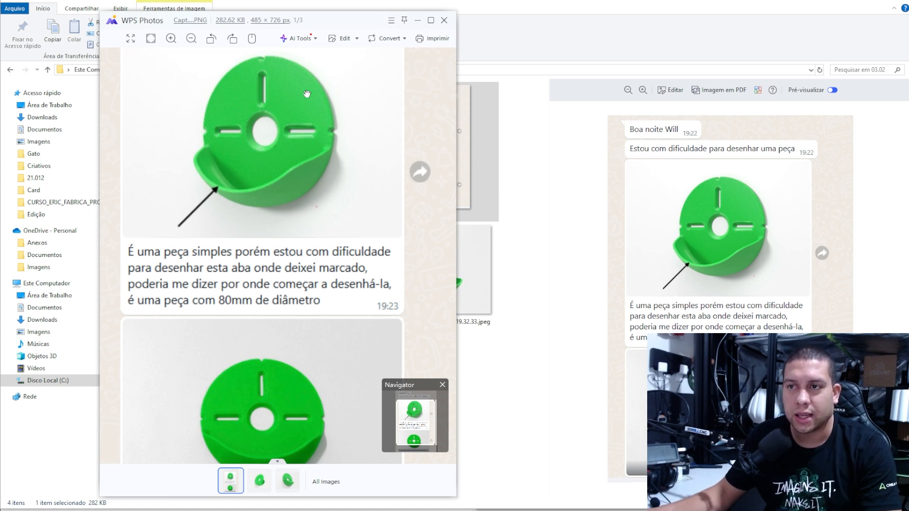
Step: Examine the green disc in the reference picture, especially the curved flange marked by the arrow and the stated 80 mm diameter
{"action": "key", "text": "ctrl"}
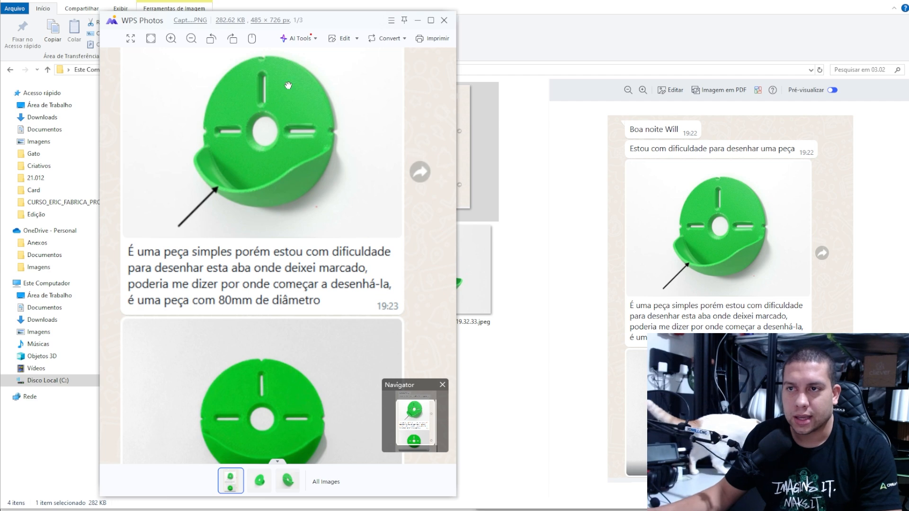
{"action": "scroll", "coordinate": [263, 142], "scroll_direction": "up", "scroll_amount": 1}
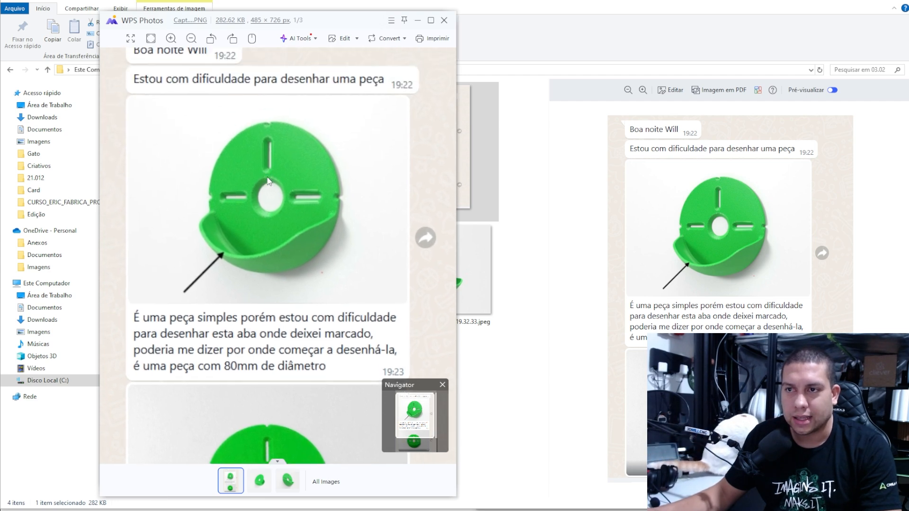
{"action": "scroll", "coordinate": [269, 183], "scroll_direction": "up", "scroll_amount": 4, "text": "ctrl"}
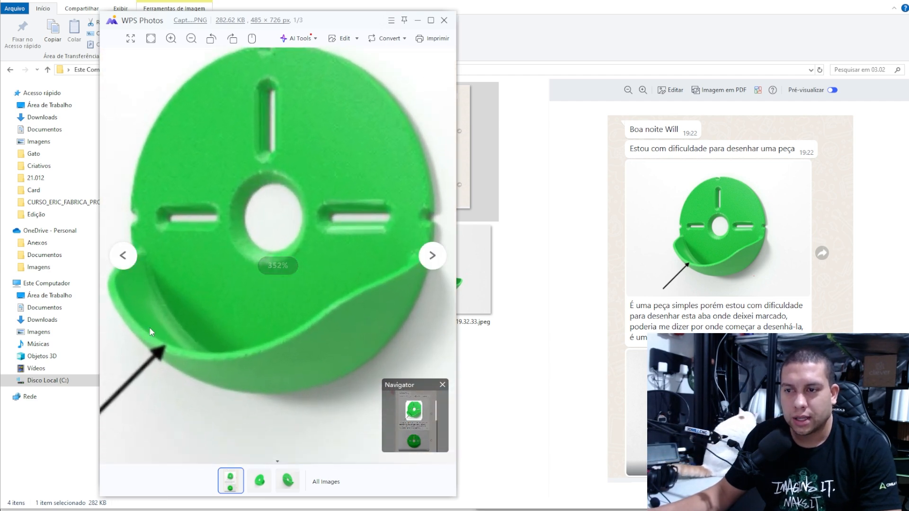
{"action": "scroll", "coordinate": [345, 264], "scroll_direction": "down", "scroll_amount": 4, "text": "ctrl"}
{"action": "scroll", "coordinate": [328, 220], "scroll_direction": "down", "scroll_amount": 1, "text": "ctrl"}
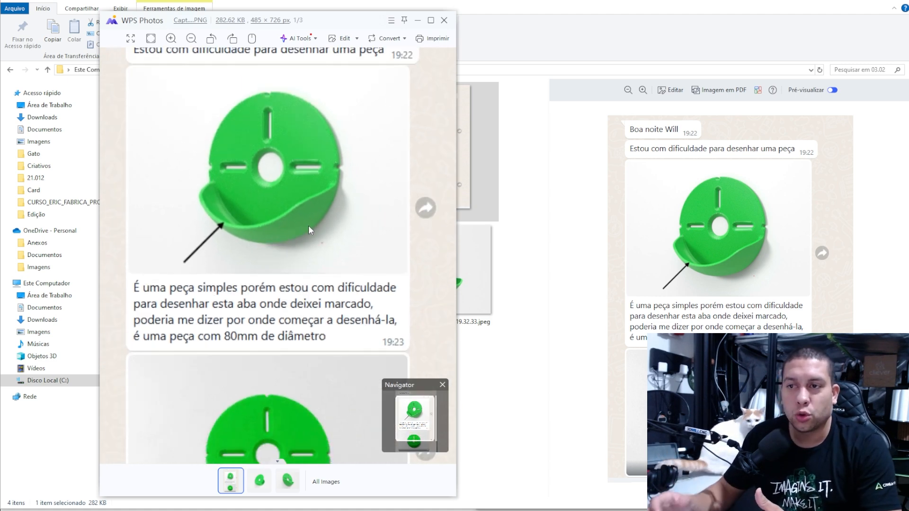
{"action": "scroll", "coordinate": [259, 223], "scroll_direction": "down", "scroll_amount": 3, "text": "ctrl"}
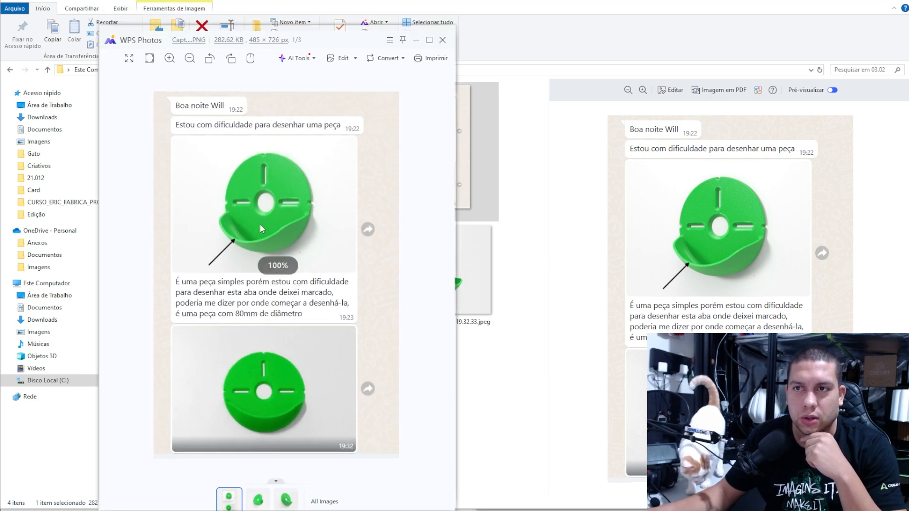
{"action": "scroll", "coordinate": [225, 185], "scroll_direction": "up", "scroll_amount": 1, "text": "ctrl"}
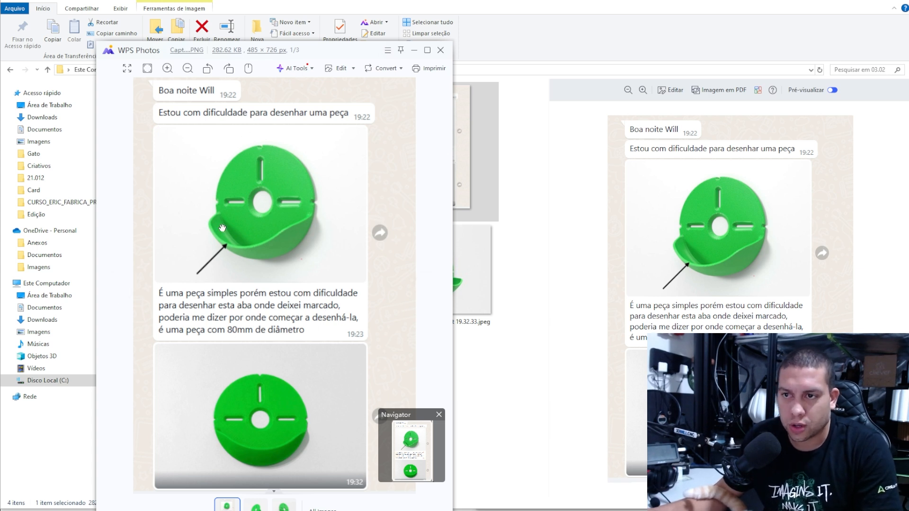
{"action": "left_click", "coordinate": [256, 251]}
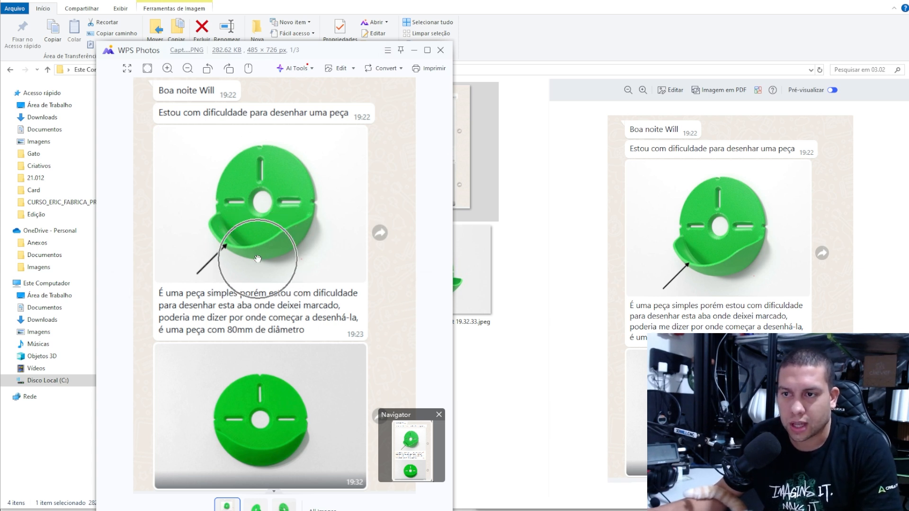
{"action": "left_click", "coordinate": [257, 143]}
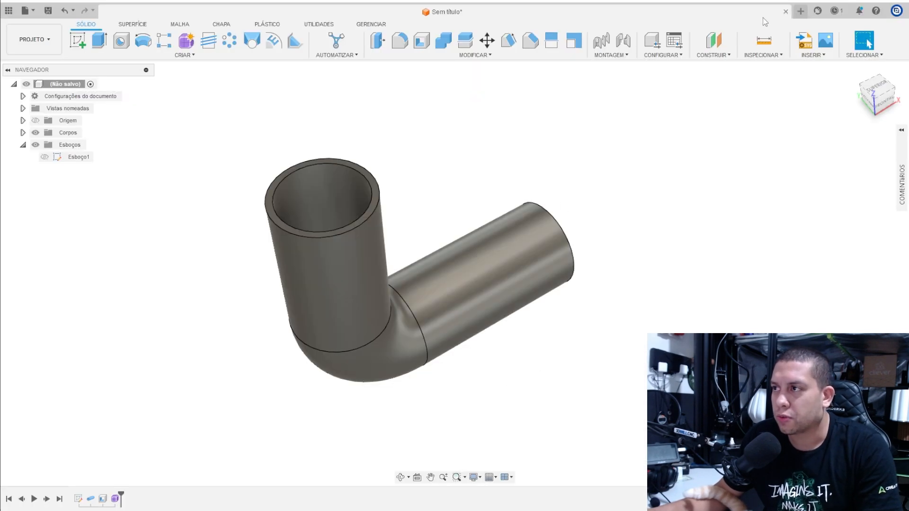
Step: Switch to Fusion 360, create a new design and start a sketch on the top plane
{"action": "left_click", "coordinate": [800, 11]}
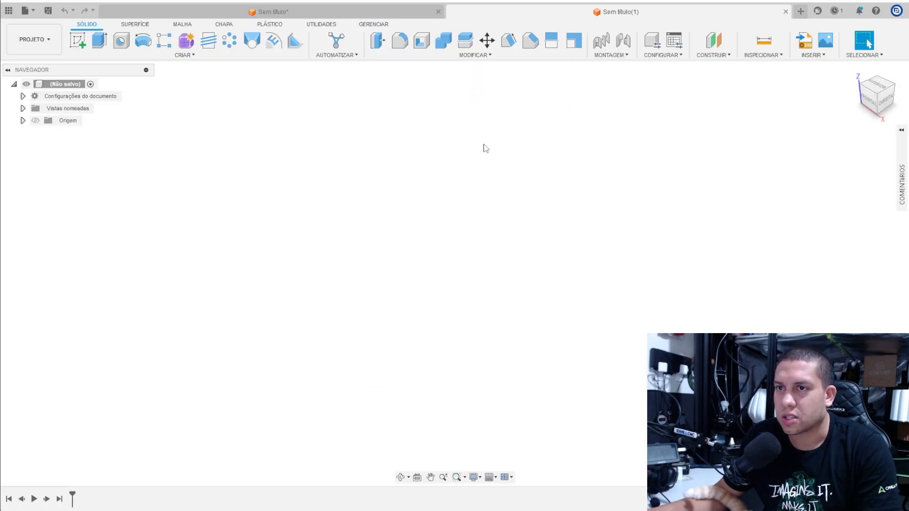
{"action": "left_click", "coordinate": [78, 40]}
{"action": "left_click", "coordinate": [475, 253]}
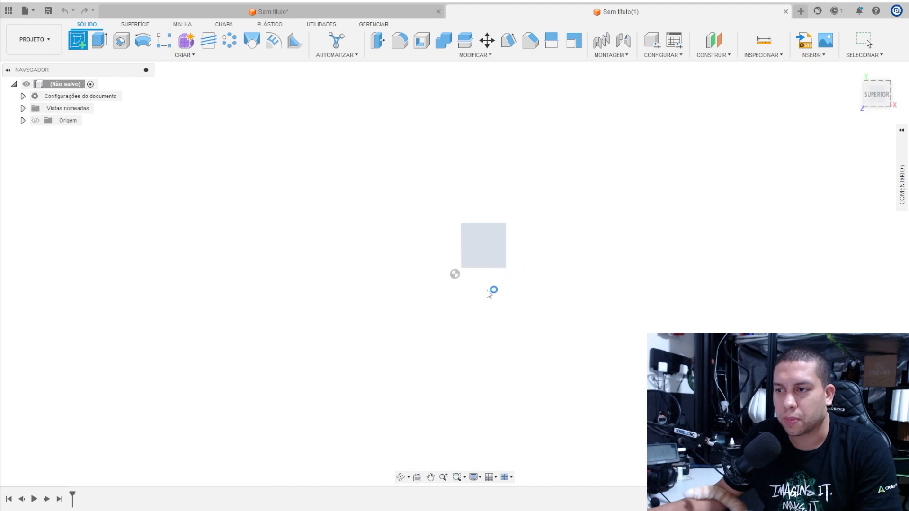
Step: Sketch a circle of 80 mm diameter centred on the origin
{"action": "key", "text": "c"}
{"action": "left_click", "coordinate": [454, 273]}
{"action": "type", "text": "80"}
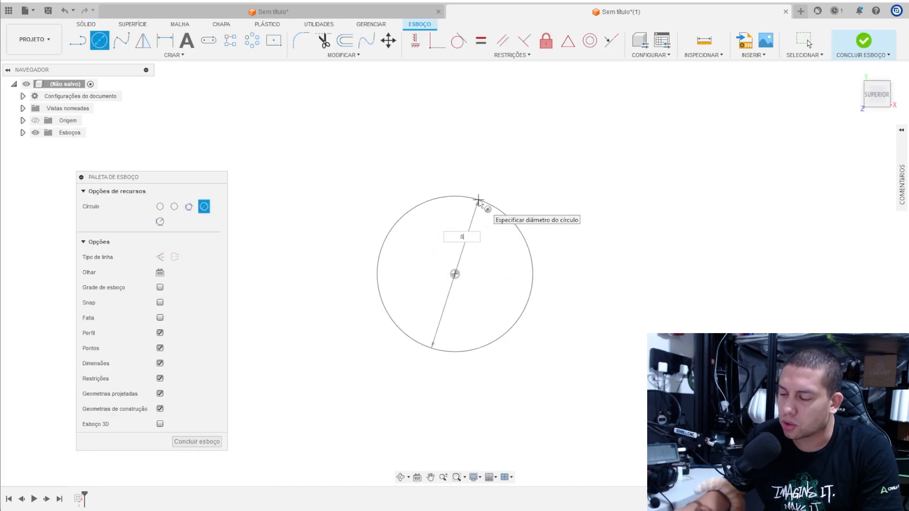
{"action": "key", "text": "Return"}
{"action": "key", "text": "Escape"}
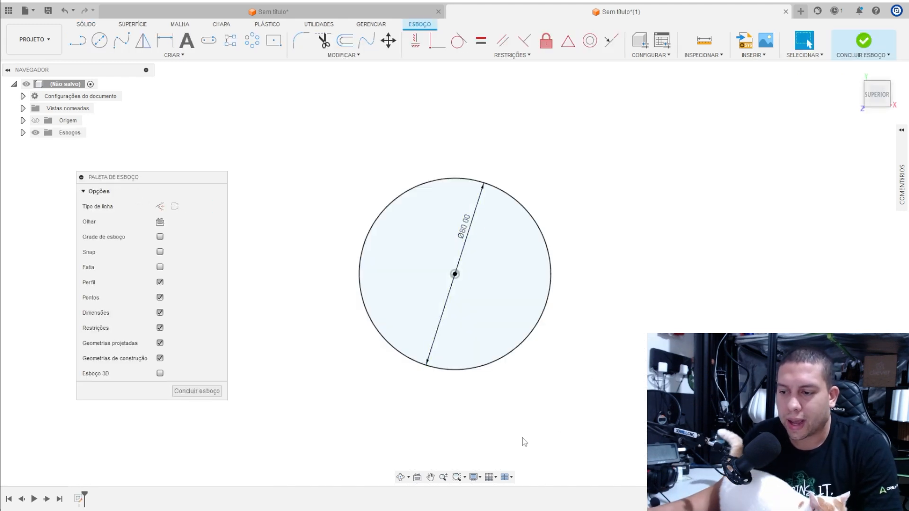
Step: Compare with the reference picture and sketch a concentric inner circle about 16 mm in diameter for the centre hole
{"action": "key", "text": "alt+Tab"}
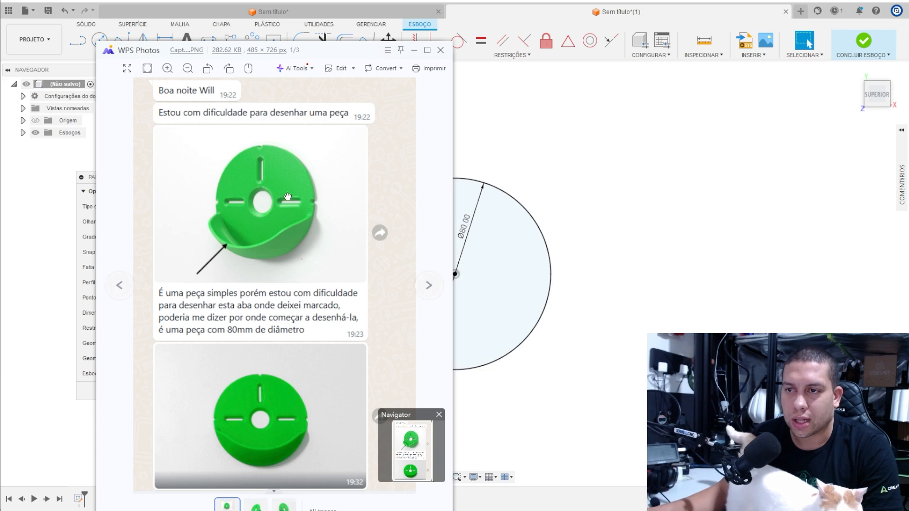
{"action": "key", "text": "alt+Tab"}
{"action": "key", "text": "c"}
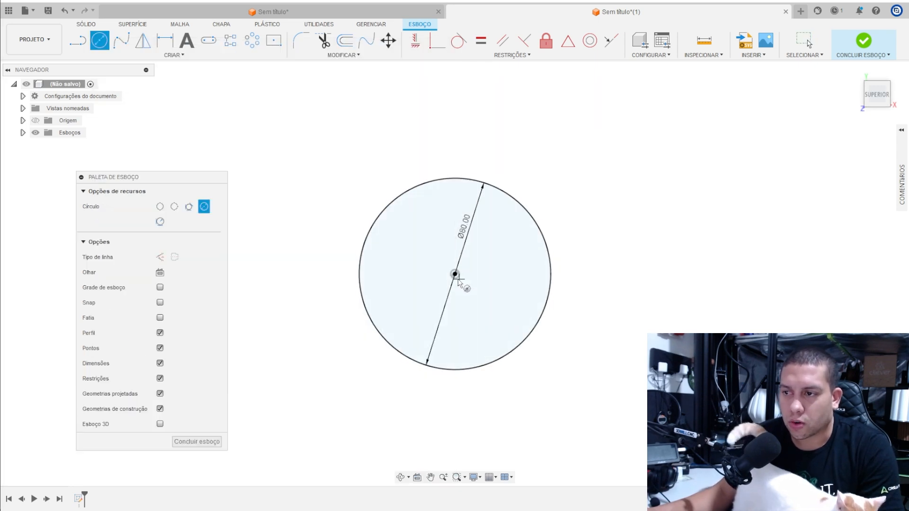
{"action": "left_click", "coordinate": [455, 275]}
Step: Switch to WPS Photos and capture the upper photo of the green disc with the Snipping Tool
{"action": "key", "text": "alt+Tab"}
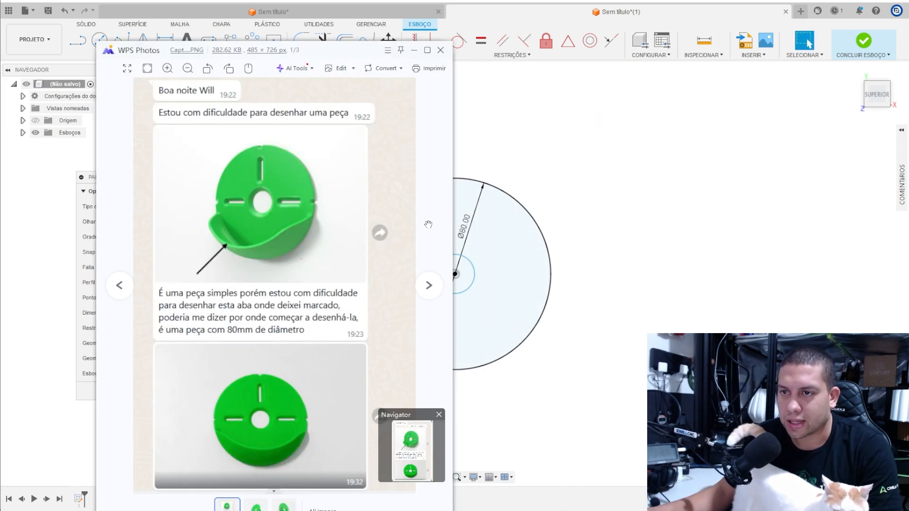
{"action": "scroll", "coordinate": [241, 316], "scroll_direction": "down", "scroll_amount": 3}
{"action": "scroll", "coordinate": [257, 378], "scroll_direction": "up", "scroll_amount": 3}
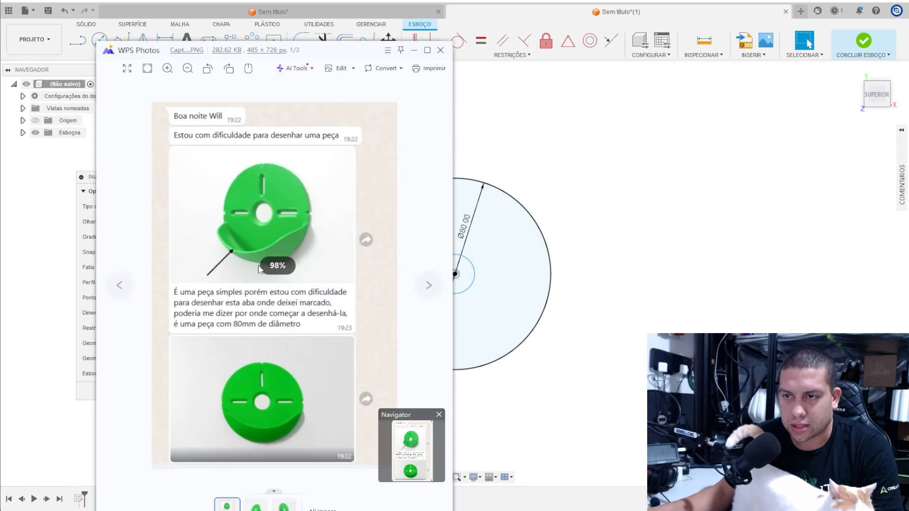
{"action": "scroll", "coordinate": [235, 180], "scroll_direction": "up", "scroll_amount": 3}
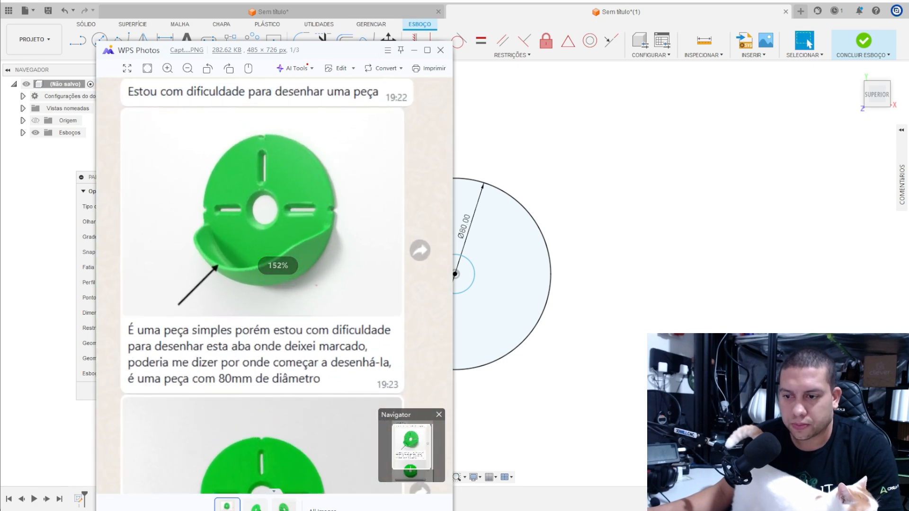
{"action": "left_click", "coordinate": [231, 510]}
{"action": "left_click", "coordinate": [529, 27]}
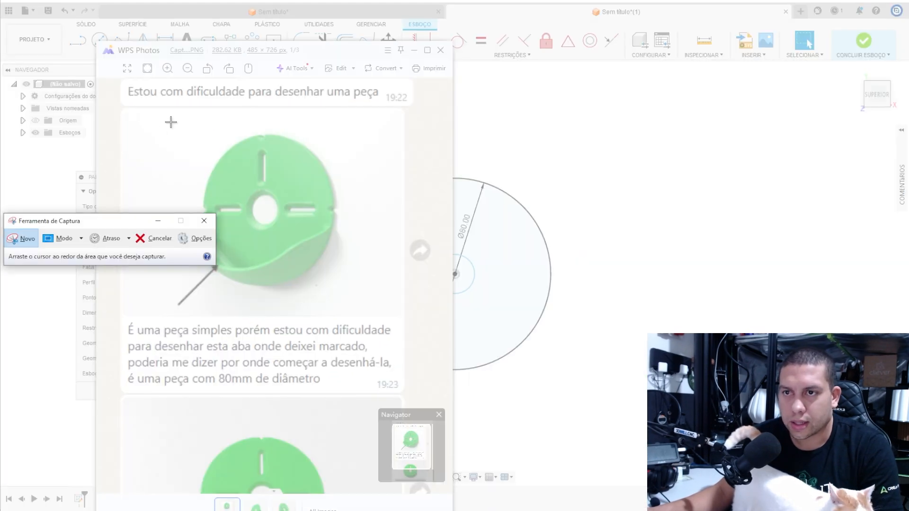
{"action": "left_click_drag", "start_coordinate": [171, 122], "coordinate": [351, 280]}
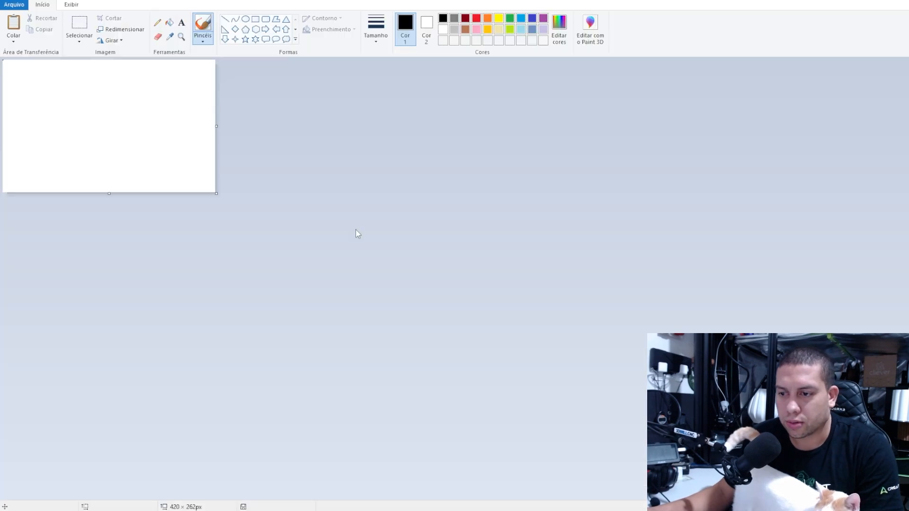
Step: Paste the captured disc photo onto the Paint canvas and enlarge it for marking up
{"action": "key", "text": "ctrl+v"}
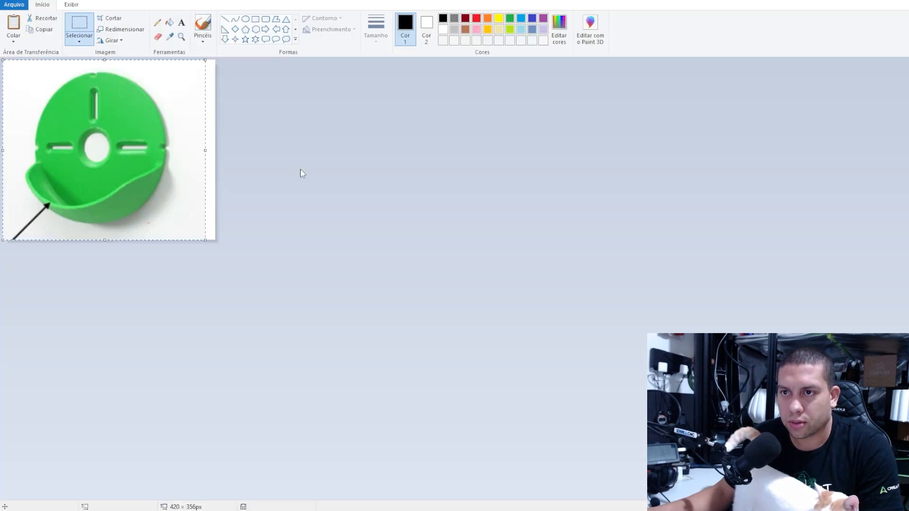
{"action": "scroll", "coordinate": [148, 186], "scroll_direction": "up", "scroll_amount": 5, "text": "ctrl"}
{"action": "scroll", "coordinate": [148, 187], "scroll_direction": "down", "scroll_amount": 4, "text": "ctrl"}
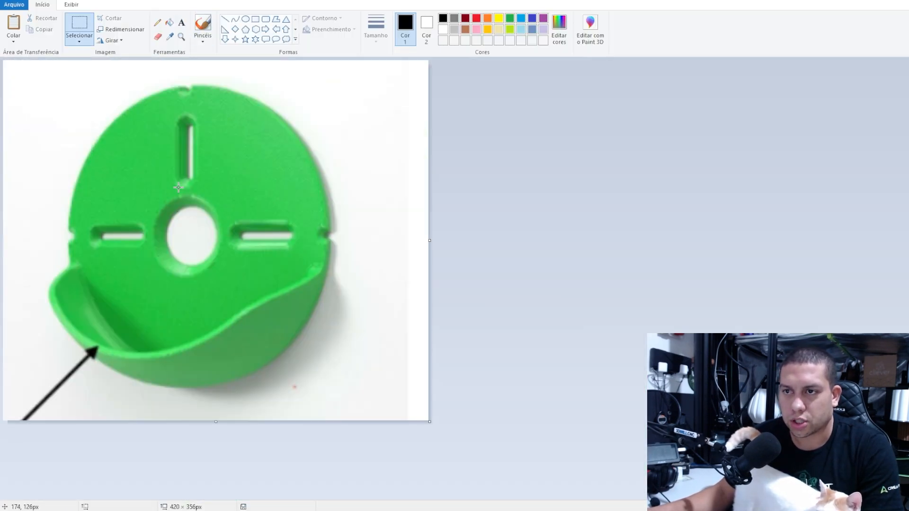
Step: Outline the disc's outer edge on the pasted photo with a red ellipse shifted to fit the part
{"action": "left_click", "coordinate": [246, 19]}
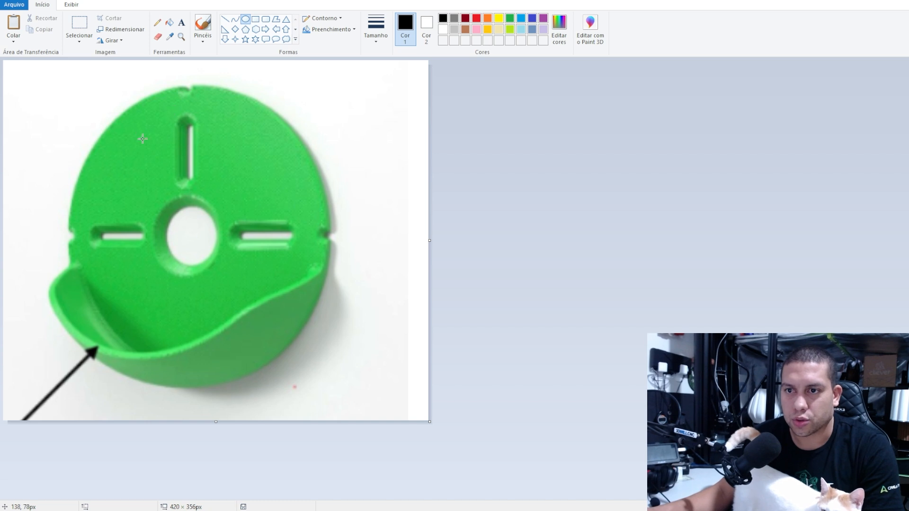
{"action": "mouse_move", "coordinate": [94, 97]}
{"action": "left_mouse_down"}
{"action": "mouse_move", "coordinate": [298, 393]}
{"action": "mouse_move", "coordinate": [379, 407]}
{"action": "left_mouse_up"}
{"action": "left_click_drag", "start_coordinate": [298, 327], "coordinate": [254, 324]}
{"action": "left_click", "coordinate": [479, 19]}
{"action": "left_click", "coordinate": [407, 111]}
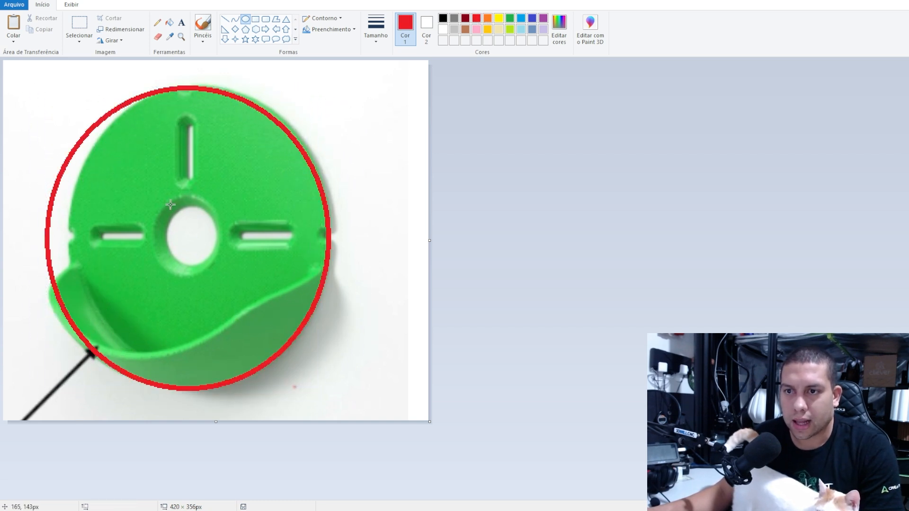
Step: Outline the disc's centre hole on the pasted photo with a small red ellipse
{"action": "left_click_drag", "start_coordinate": [171, 204], "coordinate": [233, 270]}
{"action": "left_click_drag", "start_coordinate": [194, 236], "coordinate": [184, 236]}
{"action": "left_click", "coordinate": [263, 233]}
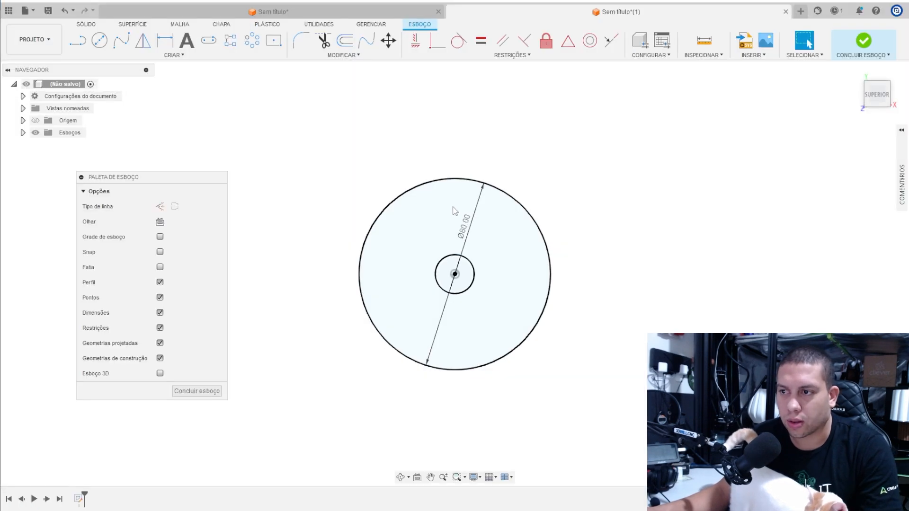
Step: In the Fusion 360 sketch, dimension the inner circle to 16 mm diameter and reposition the outer circle's diameter label
{"action": "key", "text": "d"}
{"action": "left_click", "coordinate": [474, 280]}
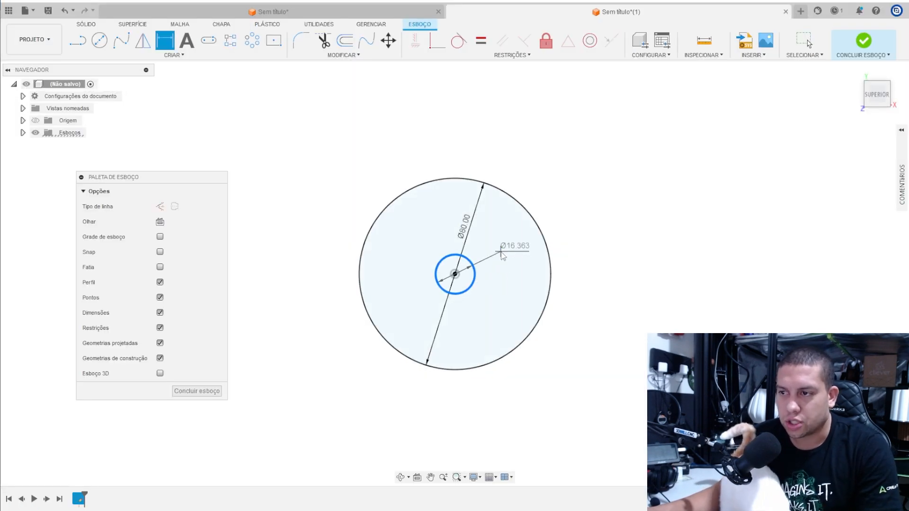
{"action": "left_click", "coordinate": [512, 251]}
{"action": "type", "text": "16"}
{"action": "key", "text": "Return"}
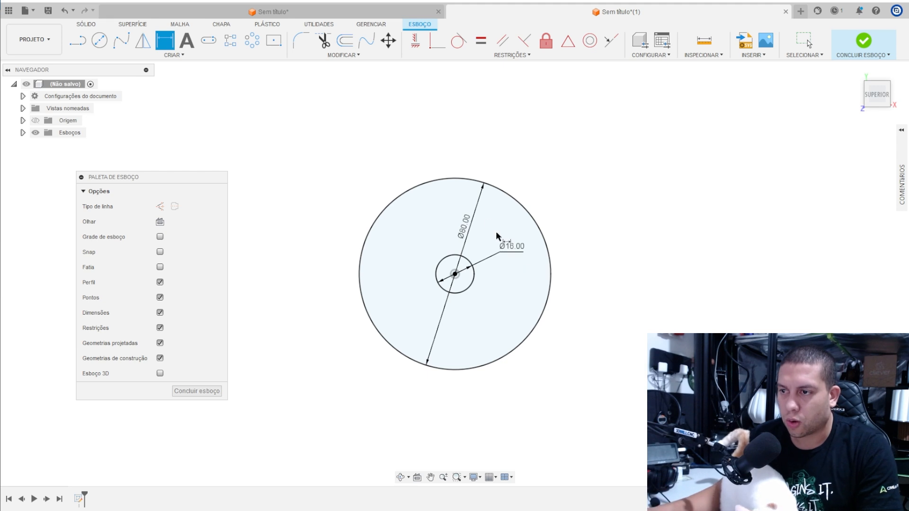
{"action": "scroll", "coordinate": [469, 230], "scroll_direction": "up", "scroll_amount": 2}
{"action": "key", "text": "Escape"}
{"action": "left_click_drag", "start_coordinate": [470, 229], "coordinate": [508, 229]}
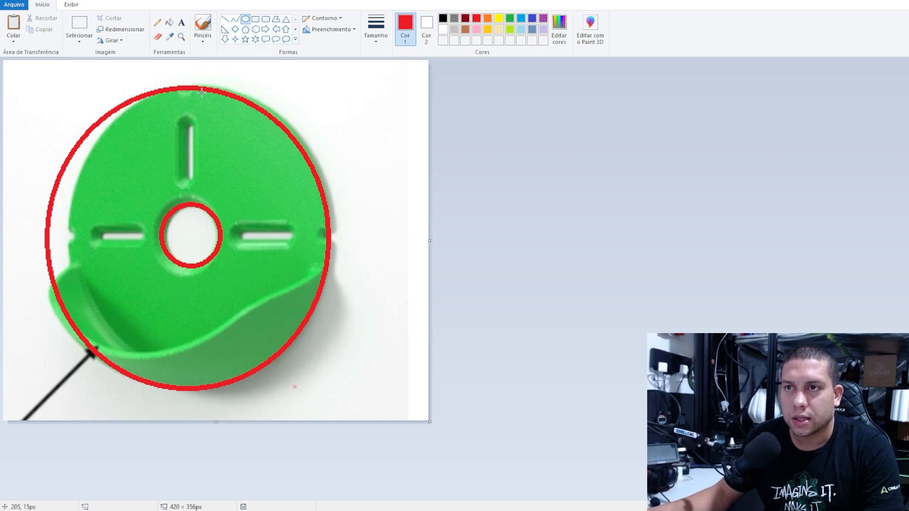
Step: Mark the slot above the centre hole with a narrow red ellipse on the photo in Paint
{"action": "left_click_drag", "start_coordinate": [181, 112], "coordinate": [196, 188]}
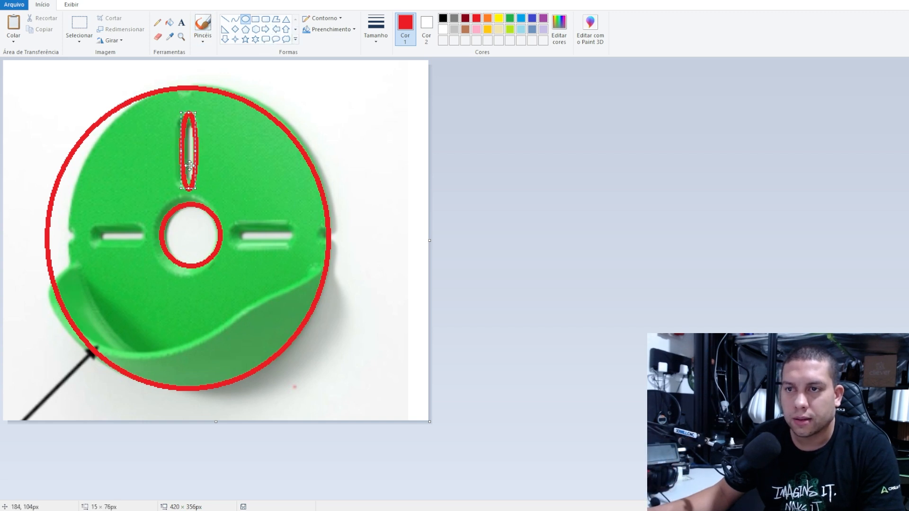
{"action": "left_click", "coordinate": [335, 158]}
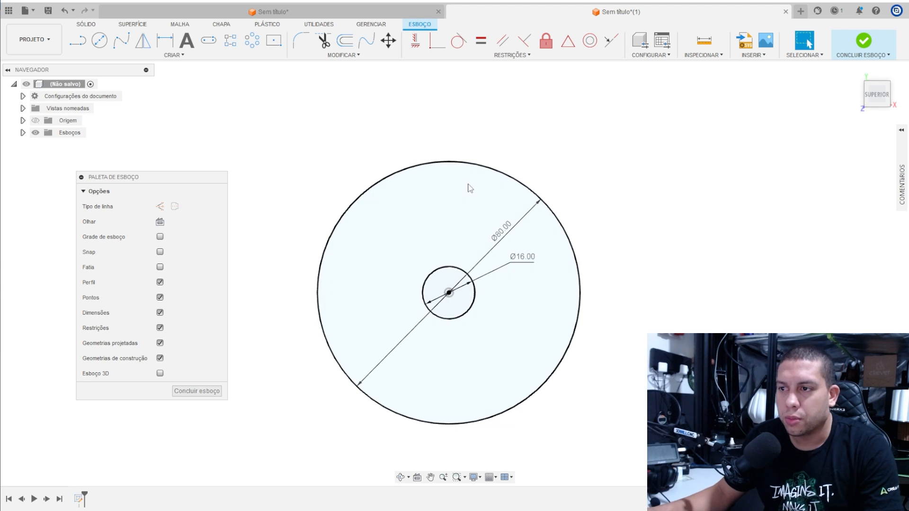
Step: In the Fusion 360 sketch, draw a vertical center-to-center slot between the centre hole and the disc's upper edge
{"action": "left_click", "coordinate": [174, 55]}
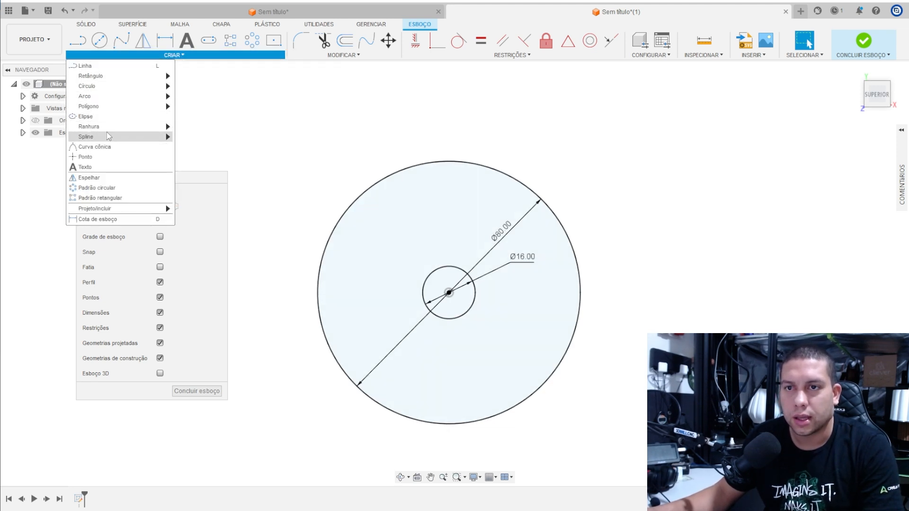
{"action": "mouse_move", "coordinate": [109, 127]}
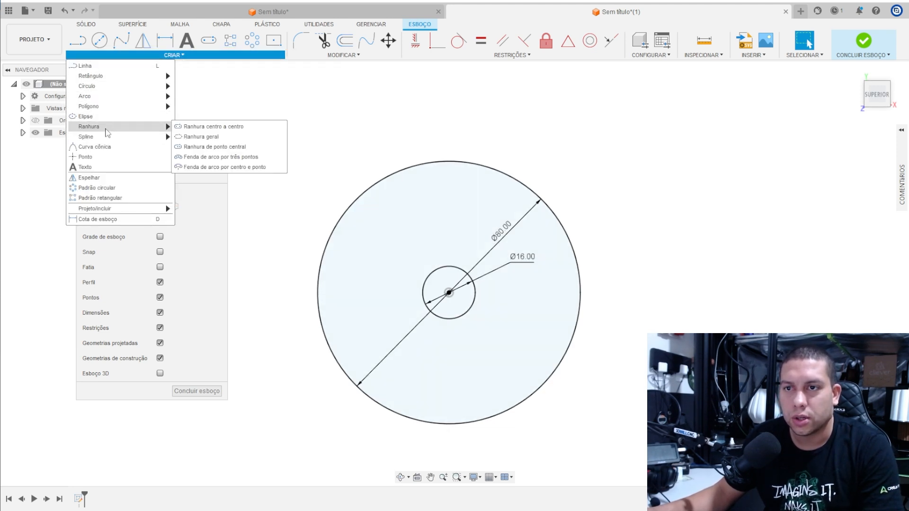
{"action": "left_click", "coordinate": [208, 126]}
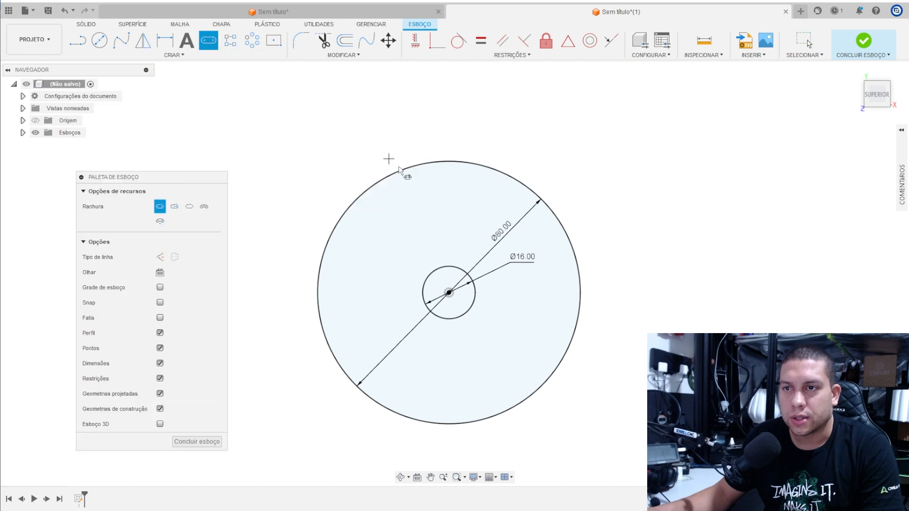
{"action": "left_click", "coordinate": [449, 229]}
{"action": "left_click", "coordinate": [448, 187]}
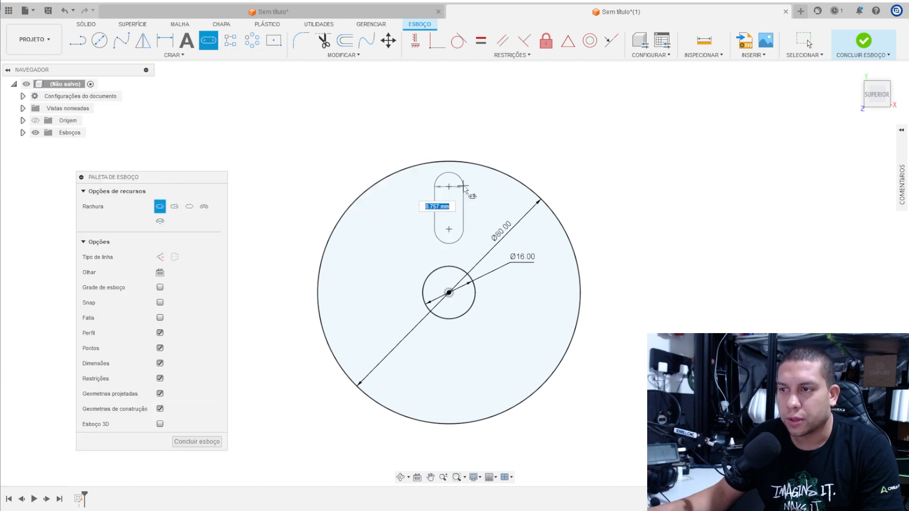
{"action": "left_click", "coordinate": [461, 188]}
{"action": "scroll", "coordinate": [459, 207], "scroll_direction": "up", "scroll_amount": 3}
{"action": "key", "text": "Escape"}
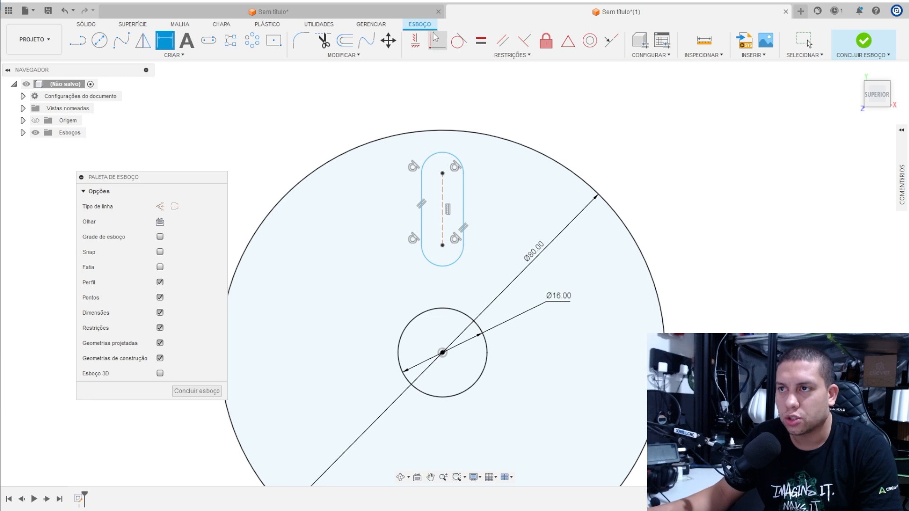
Step: Constrain the slot's lower centre point to align vertically with the disc's centre
{"action": "left_click", "coordinate": [412, 47]}
{"action": "left_click", "coordinate": [442, 246]}
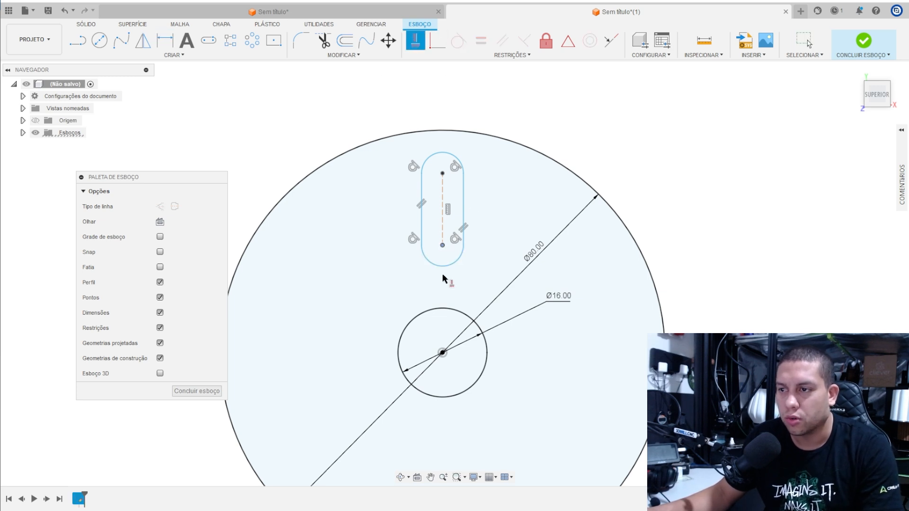
{"action": "left_click", "coordinate": [443, 353]}
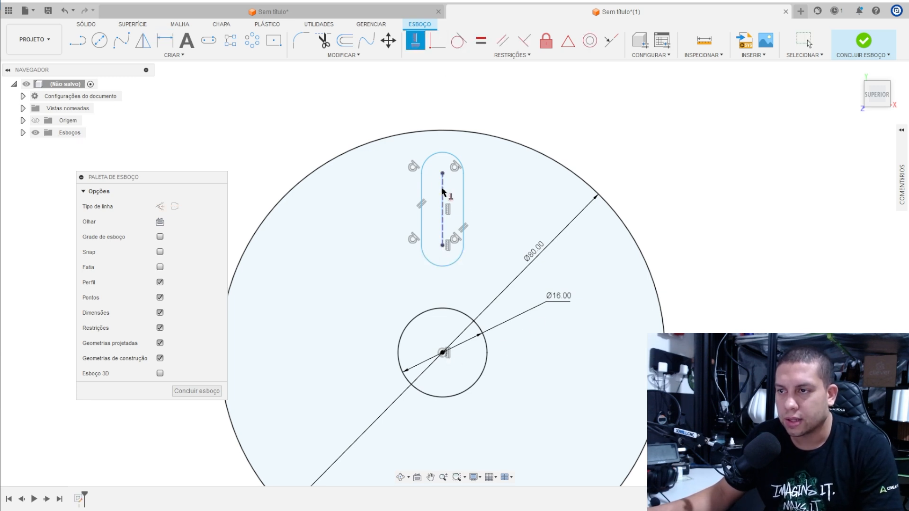
{"action": "key", "text": "Escape"}
Step: Dimension the slot's width to 5 mm between its two straight sides
{"action": "key", "text": "d"}
{"action": "left_click", "coordinate": [464, 195]}
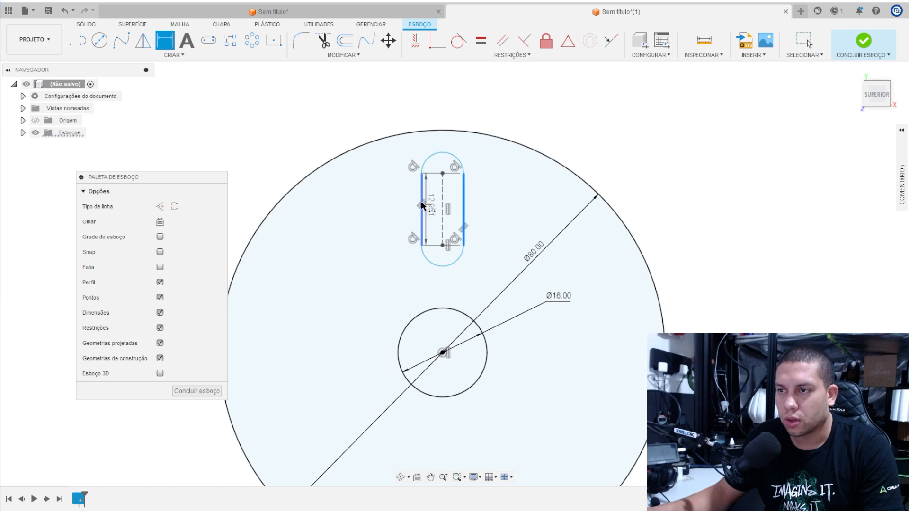
{"action": "left_click", "coordinate": [421, 201]}
{"action": "left_click", "coordinate": [454, 99]}
{"action": "type", "text": "5"}
{"action": "key", "text": "Return"}
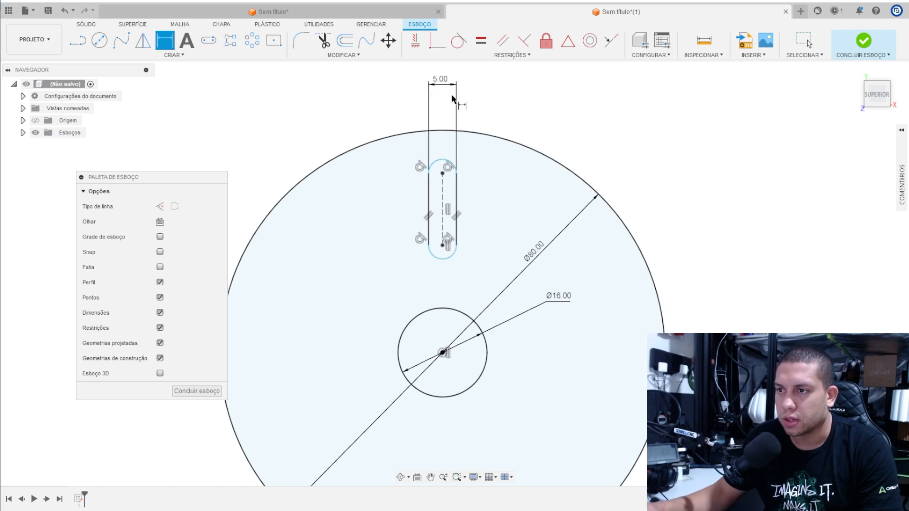
{"action": "key", "text": "Escape"}
Step: Check the slot in the photo, shift the sketched slot slightly down, and dimension its lower centre point 18 mm from the disc's centre
{"action": "key", "text": "alt+Tab"}
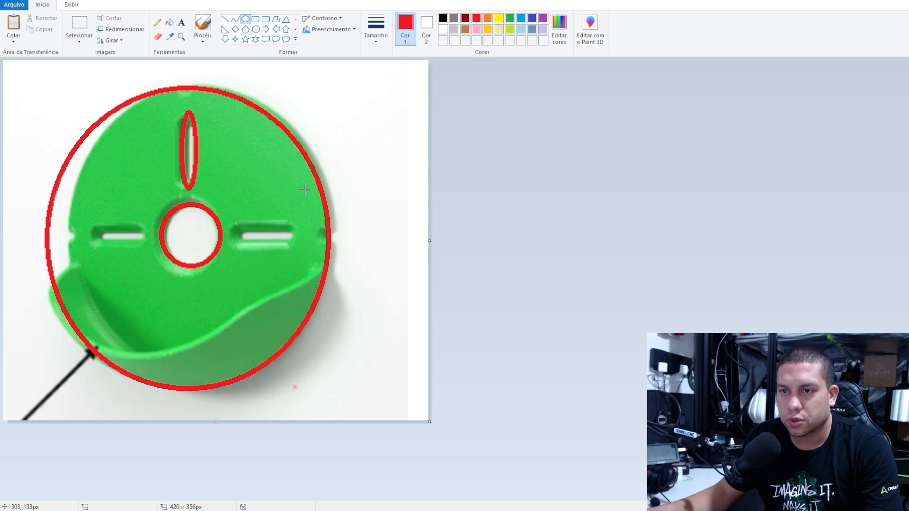
{"action": "key", "text": "alt+Tab"}
{"action": "left_click_drag", "start_coordinate": [443, 198], "coordinate": [443, 207]}
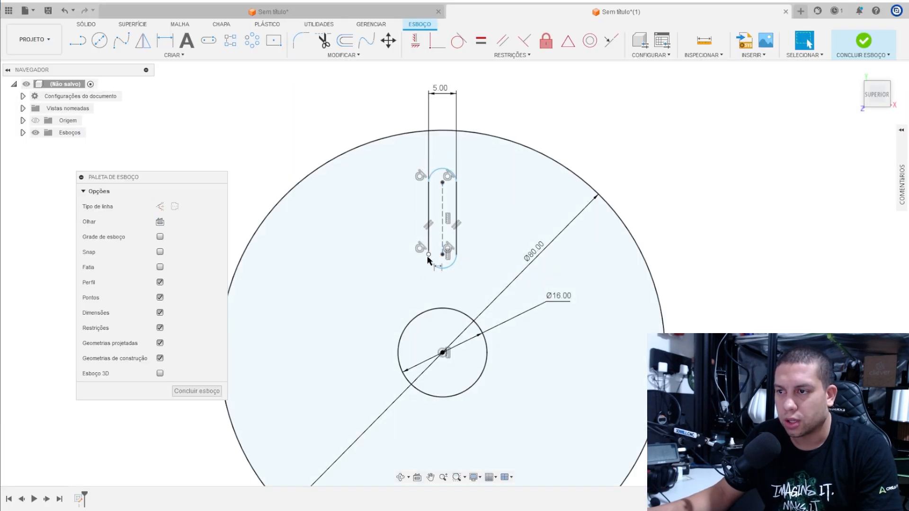
{"action": "key", "text": "d"}
{"action": "left_click", "coordinate": [442, 254]}
{"action": "left_click", "coordinate": [442, 353]}
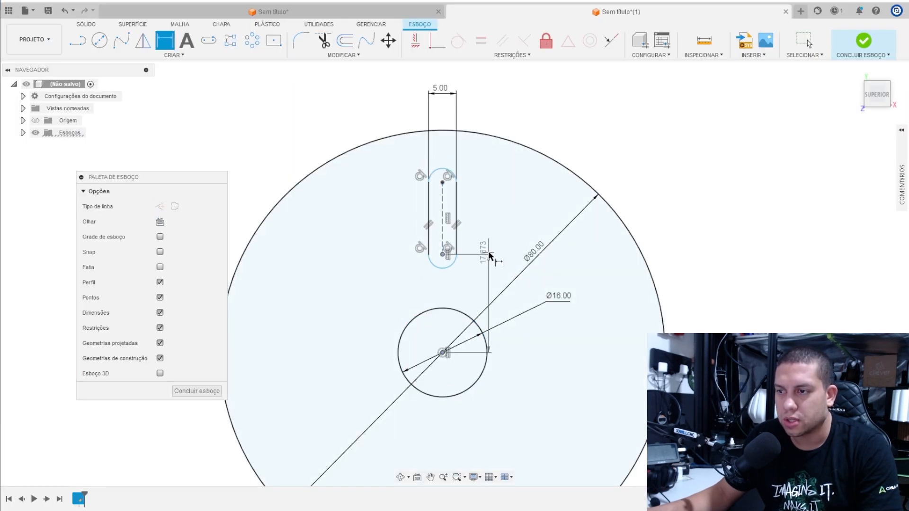
{"action": "left_click", "coordinate": [488, 252]}
{"action": "type", "text": "18"}
{"action": "key", "text": "Return"}
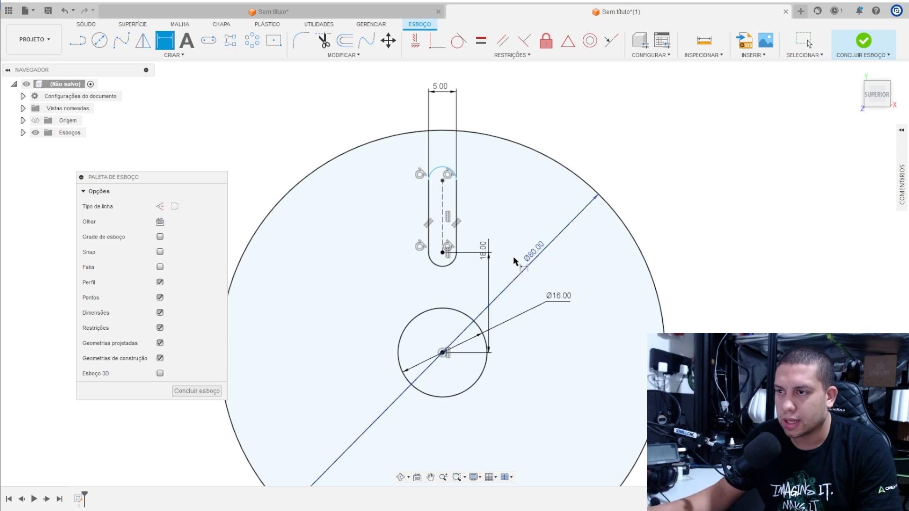
Step: Dimension the slot's centre-to-centre length to 13 mm along its construction line
{"action": "scroll", "coordinate": [600, 139], "scroll_direction": "down", "scroll_amount": 2}
{"action": "middle_click_drag", "start_coordinate": [600, 139], "coordinate": [586, 132]}
{"action": "key", "text": "d"}
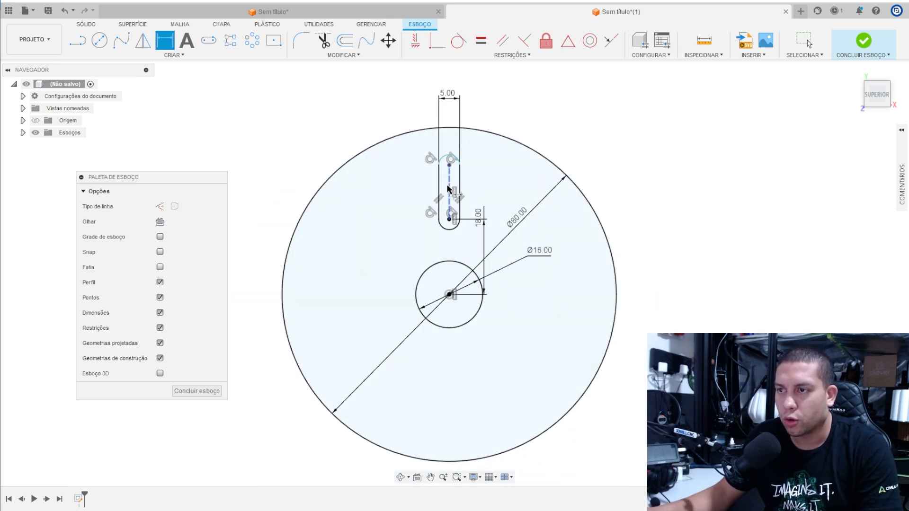
{"action": "left_click", "coordinate": [449, 189]}
{"action": "left_click", "coordinate": [476, 186]}
{"action": "type", "text": "13"}
{"action": "key", "text": "Return"}
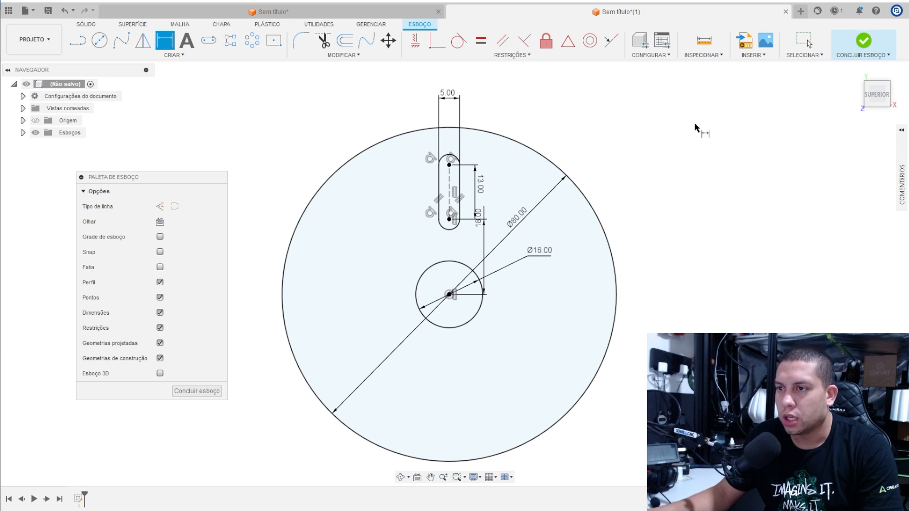
Step: Set up a circular pattern of the whole slot and its centreline about the 16 mm circle, with three instances and symmetric distribution (Simétrico)
{"action": "left_click", "coordinate": [251, 42]}
{"action": "scroll", "coordinate": [560, 231], "scroll_direction": "up", "scroll_amount": 2}
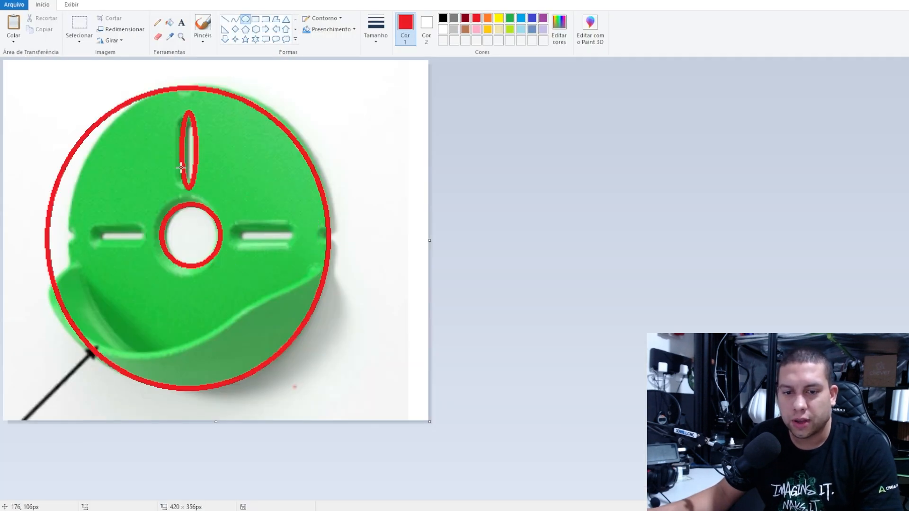
{"action": "key", "text": "alt+Tab"}
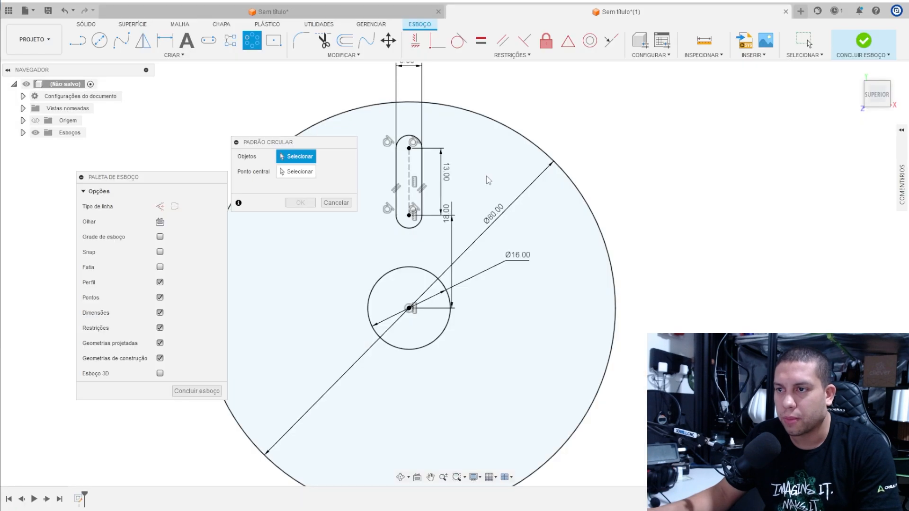
{"action": "double_click", "coordinate": [423, 171]}
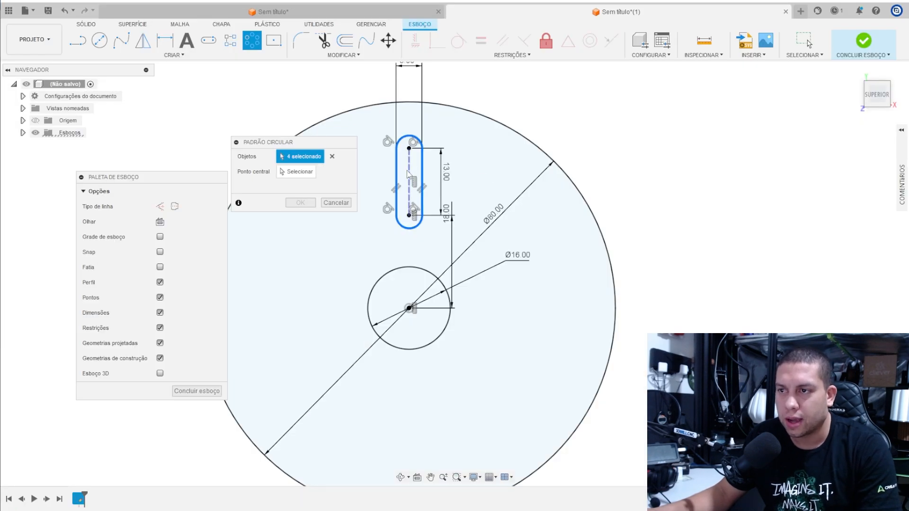
{"action": "left_click", "coordinate": [302, 171]}
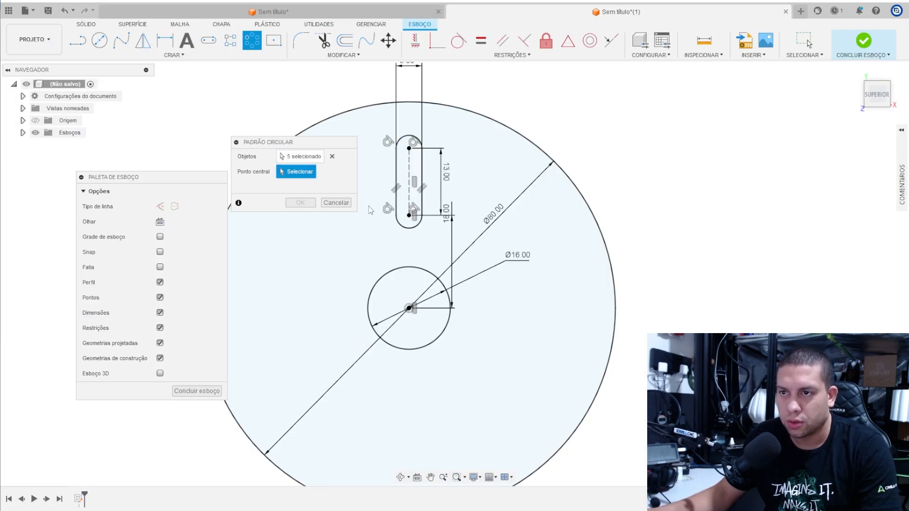
{"action": "left_click", "coordinate": [409, 269]}
{"action": "scroll", "coordinate": [533, 237], "scroll_direction": "down", "scroll_amount": 3}
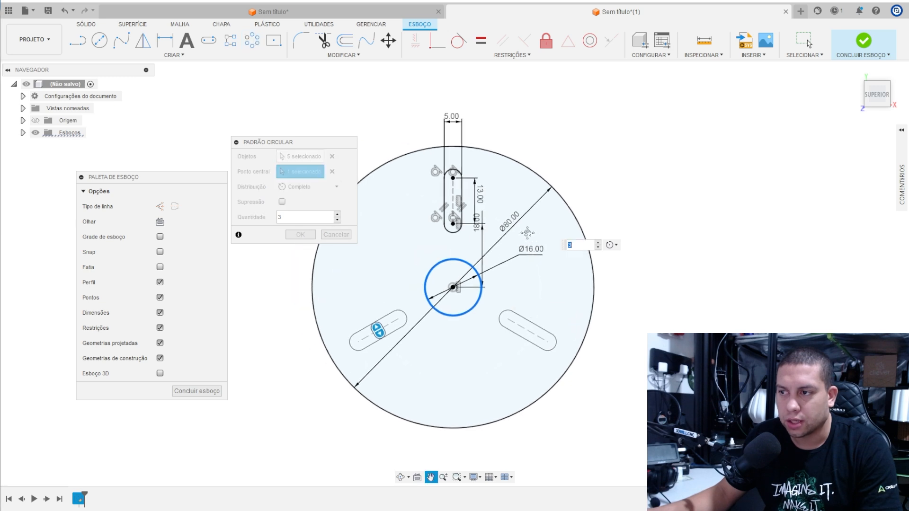
{"action": "left_click", "coordinate": [307, 188]}
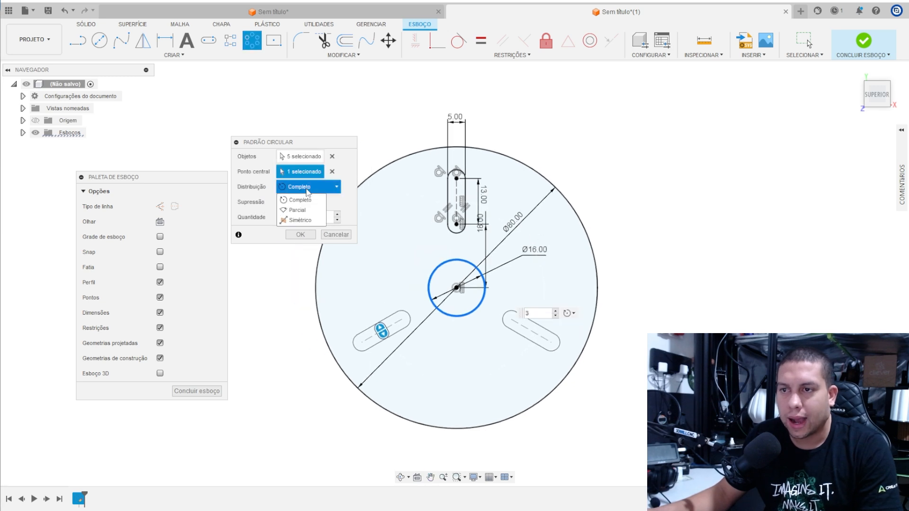
{"action": "left_click", "coordinate": [300, 221]}
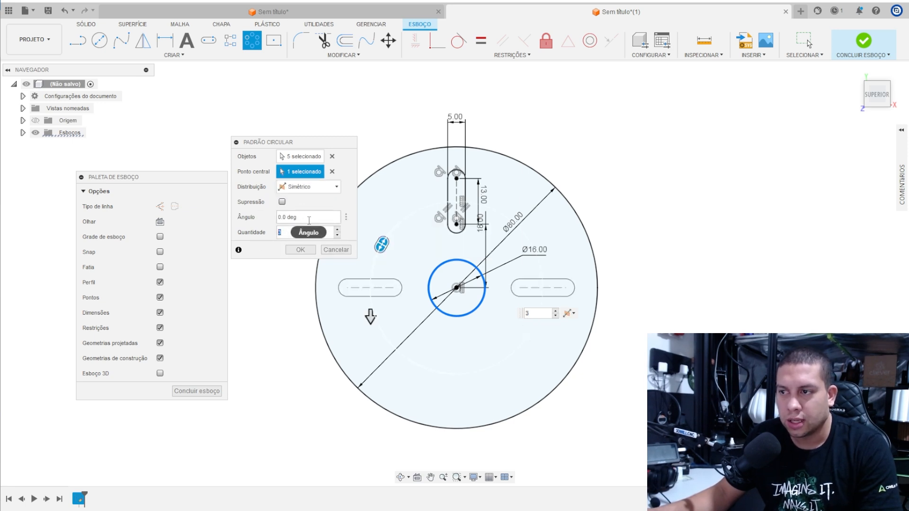
Step: Try the circular pattern with up to eight slots, and return the quantity to 3
{"action": "double_click", "coordinate": [290, 218]}
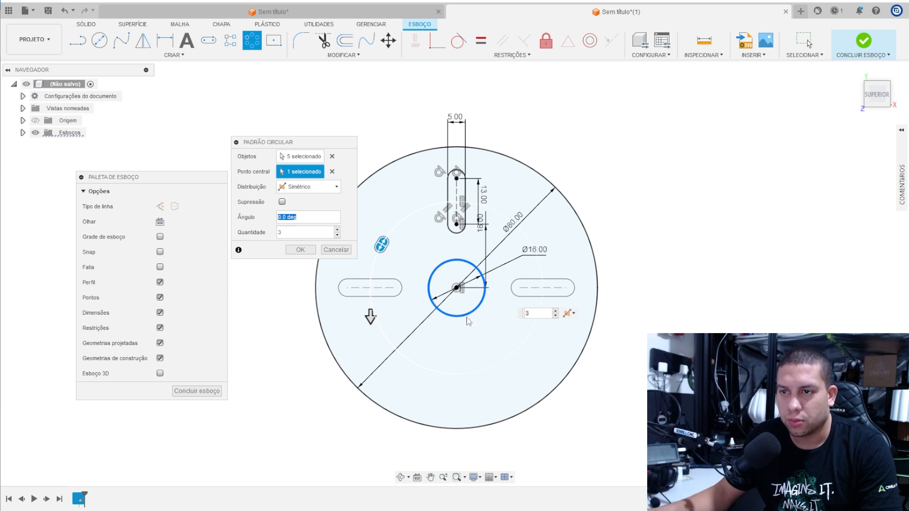
{"action": "scroll", "coordinate": [395, 253], "scroll_direction": "up", "scroll_amount": 3}
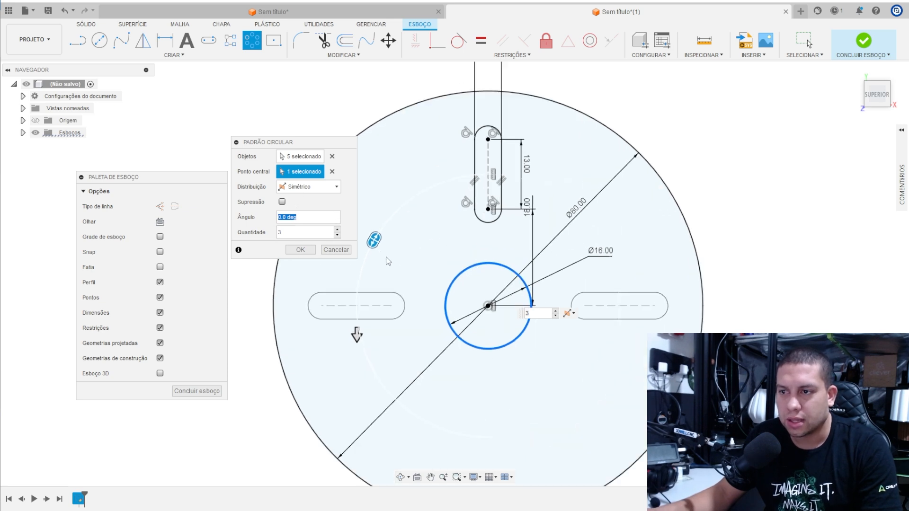
{"action": "scroll", "coordinate": [377, 260], "scroll_direction": "down", "scroll_amount": 2}
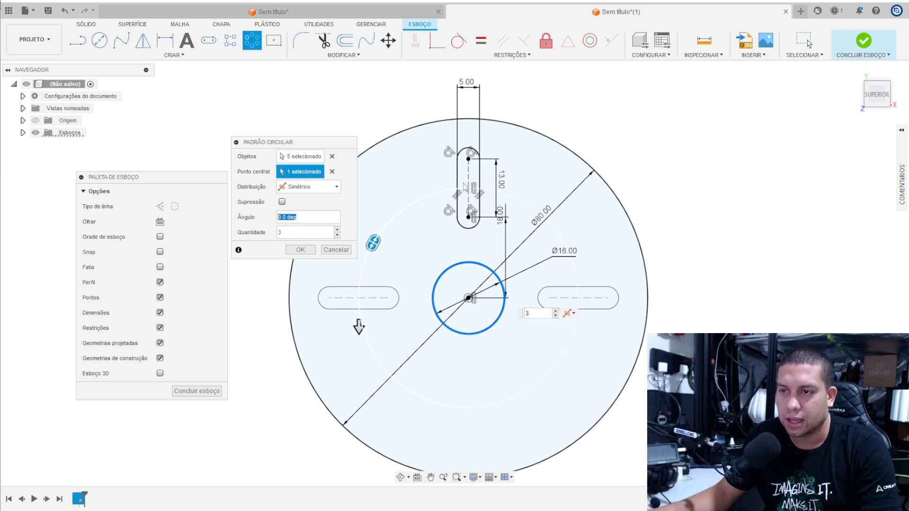
{"action": "left_click", "coordinate": [339, 230]}
{"action": "left_click", "coordinate": [339, 231]}
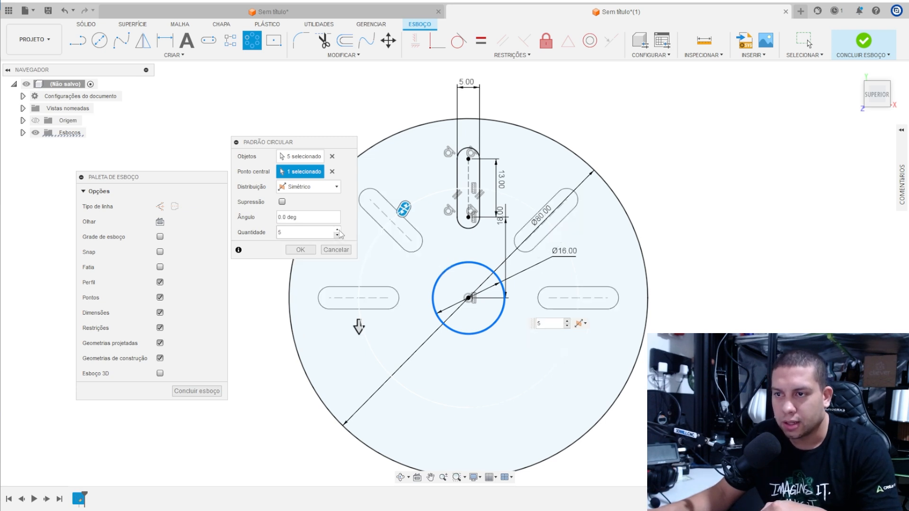
{"action": "left_click", "coordinate": [339, 230]}
{"action": "left_click", "coordinate": [339, 230]}
{"action": "left_click", "coordinate": [339, 231]}
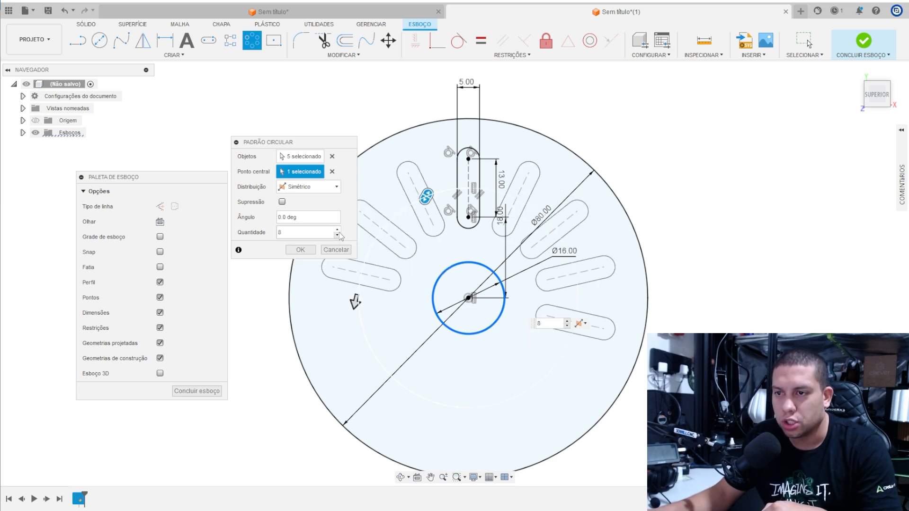
{"action": "left_click", "coordinate": [337, 235]}
{"action": "left_click", "coordinate": [338, 235]}
{"action": "left_click", "coordinate": [337, 234]}
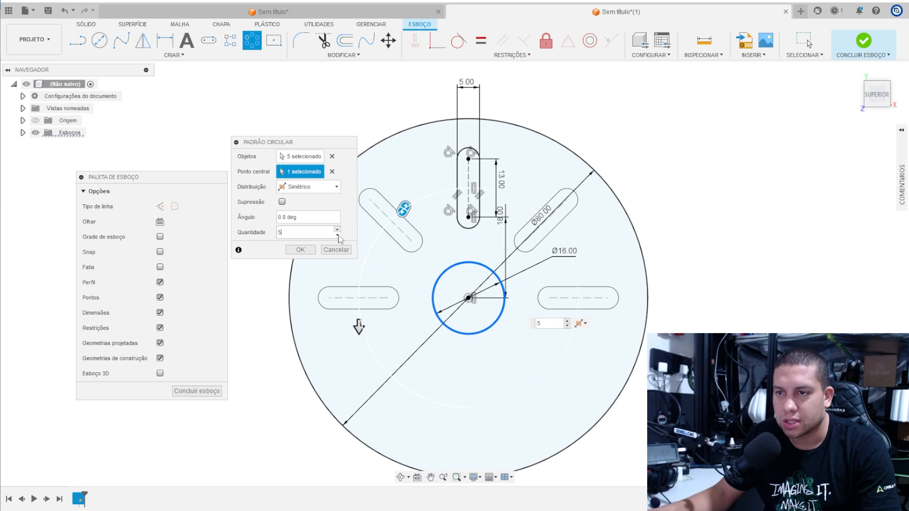
{"action": "left_click", "coordinate": [337, 235]}
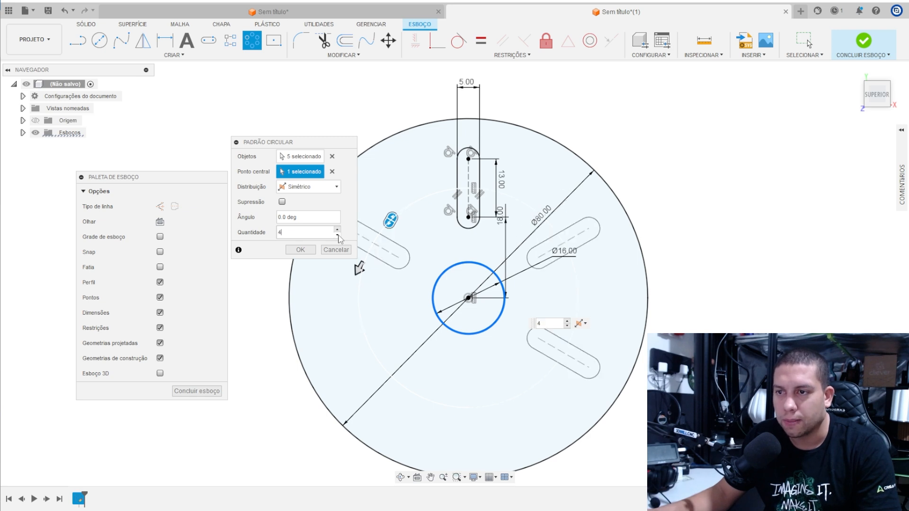
{"action": "left_click", "coordinate": [337, 234]}
{"action": "scroll", "coordinate": [531, 279], "scroll_direction": "down", "scroll_amount": 2}
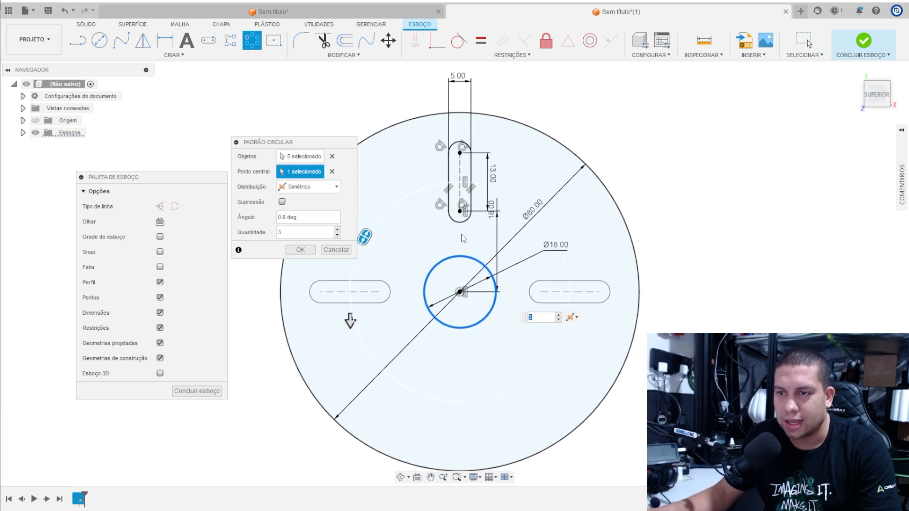
Step: Try pattern angles of 90 and 0 degrees for the three slots
{"action": "key", "text": "shift+Tab"}
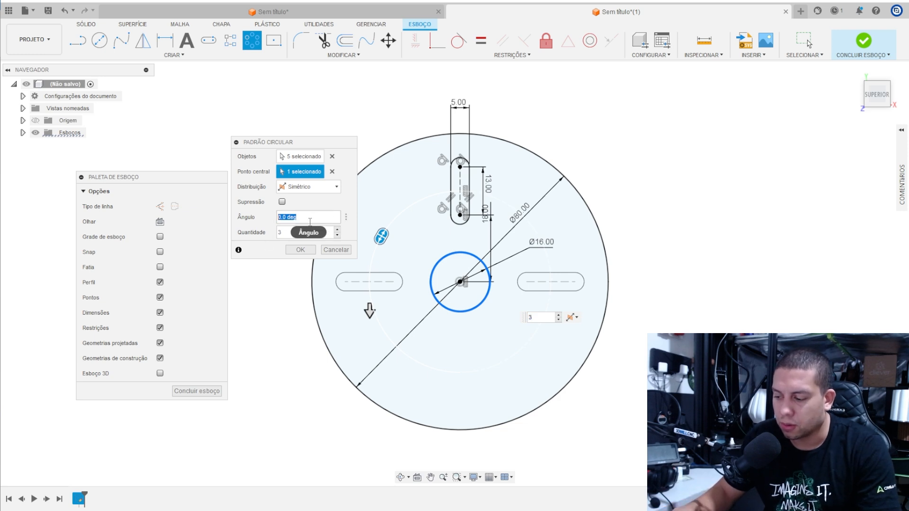
{"action": "type", "text": "90"}
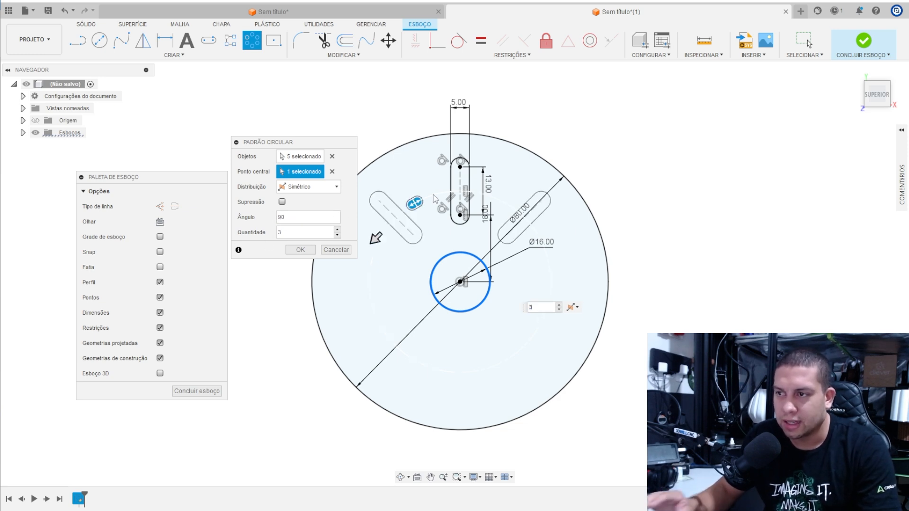
{"action": "left_click_drag", "start_coordinate": [307, 215], "coordinate": [246, 215]}
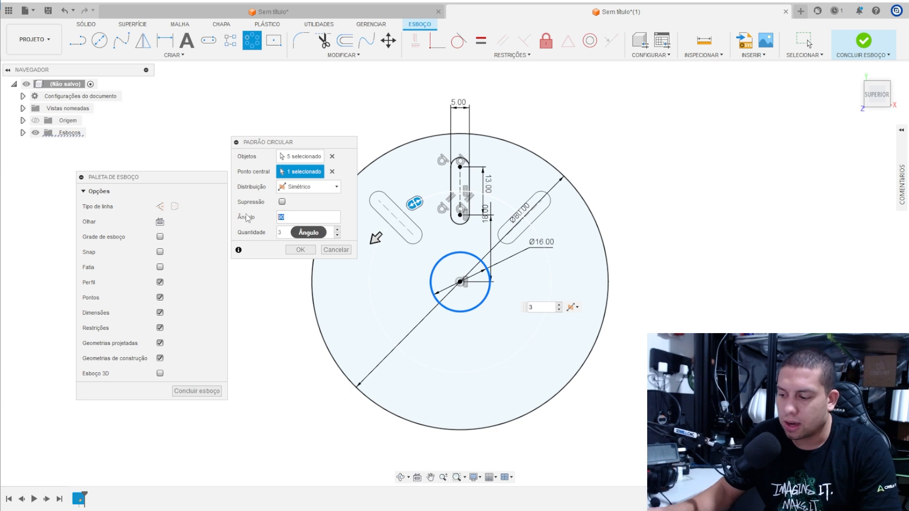
{"action": "type", "text": "0"}
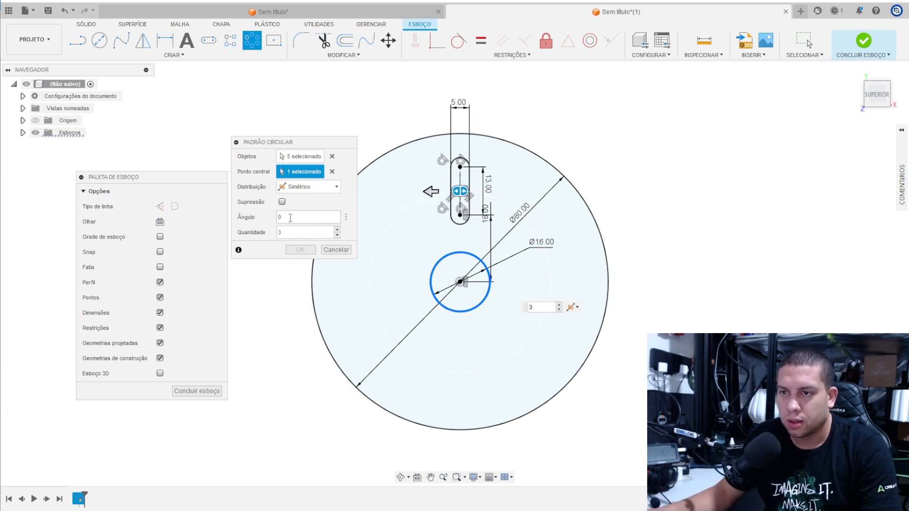
Step: Set the circular pattern's angle to 180 degrees and create the patterned slots
{"action": "left_click_drag", "start_coordinate": [289, 217], "coordinate": [203, 224]}
{"action": "type", "text": "0"}
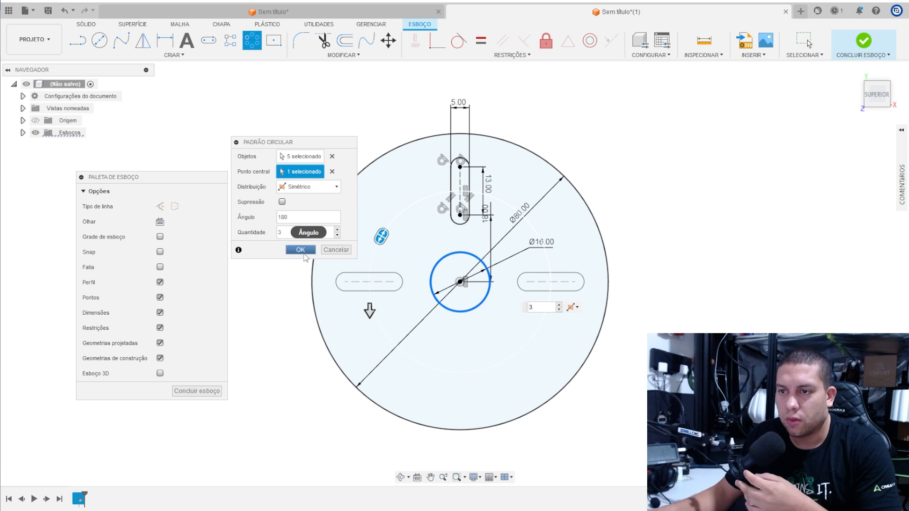
{"action": "left_click", "coordinate": [300, 249]}
Step: Switch to Paint and undo the three red outlines drawn over the disc photo
{"action": "key", "text": "alt+Tab"}
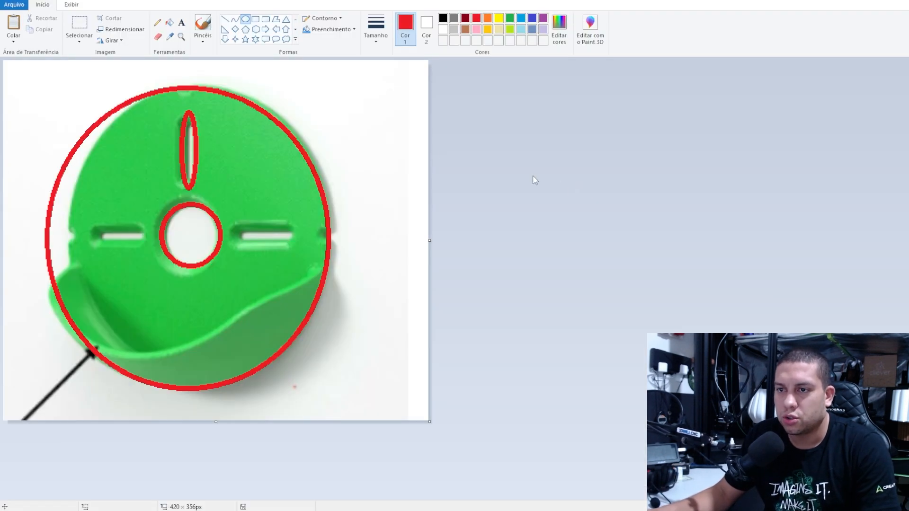
{"action": "key", "text": "ctrl+z"}
{"action": "key", "text": "ctrl+z"}
{"action": "key", "text": "ctrl+z"}
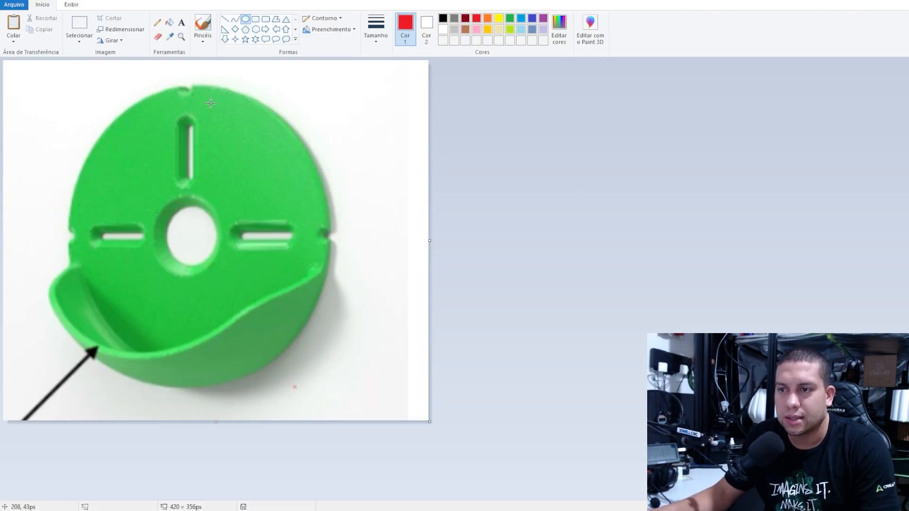
Step: Compare the notches on the disc's rim in the Paint photo with the outer circle of the Fusion 360 sketch
{"action": "key", "text": "alt+Tab"}
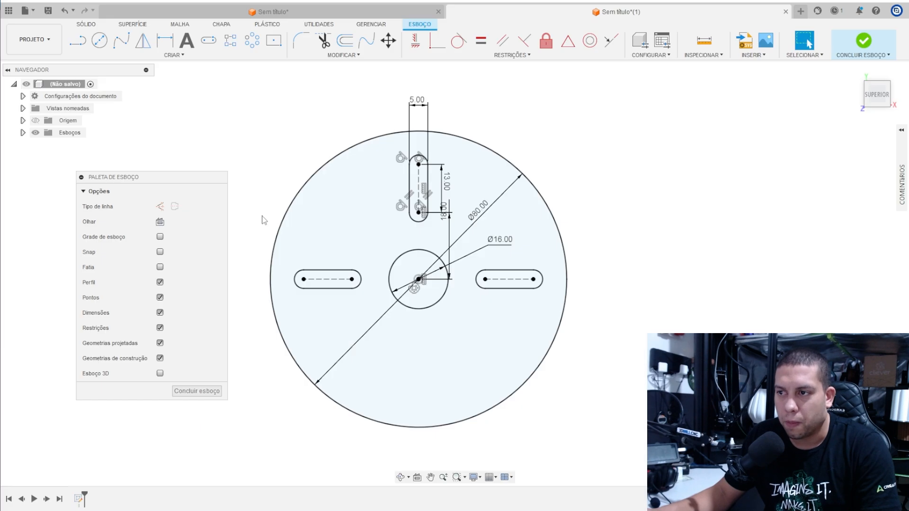
{"action": "key", "text": "alt+Tab"}
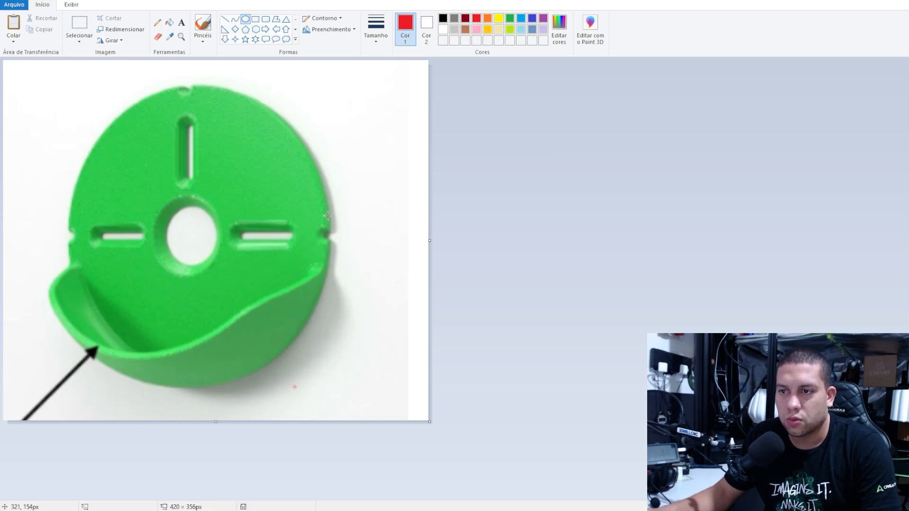
{"action": "key", "text": "alt+Tab"}
{"action": "scroll", "coordinate": [419, 138], "scroll_direction": "up", "scroll_amount": 5}
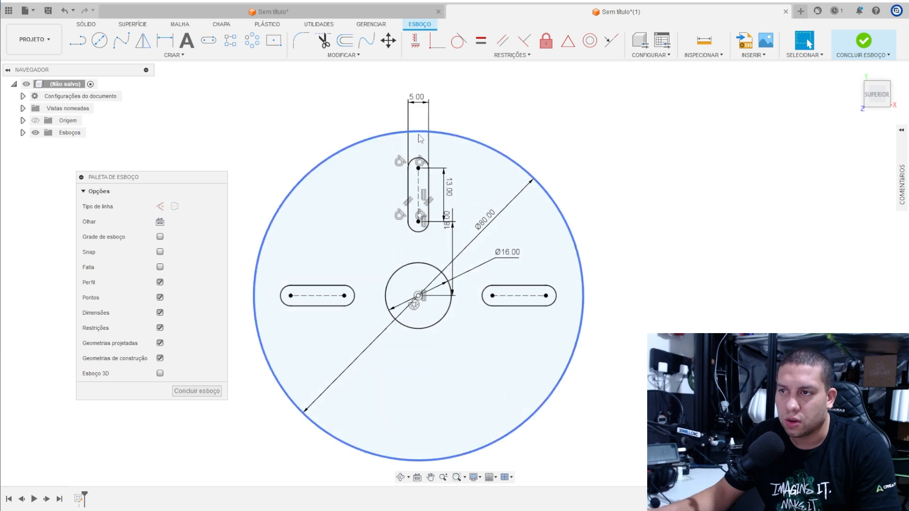
Step: Draw a small circle centred on the topmost point of the disc's outer circle, about as wide as the slot
{"action": "key", "text": "c"}
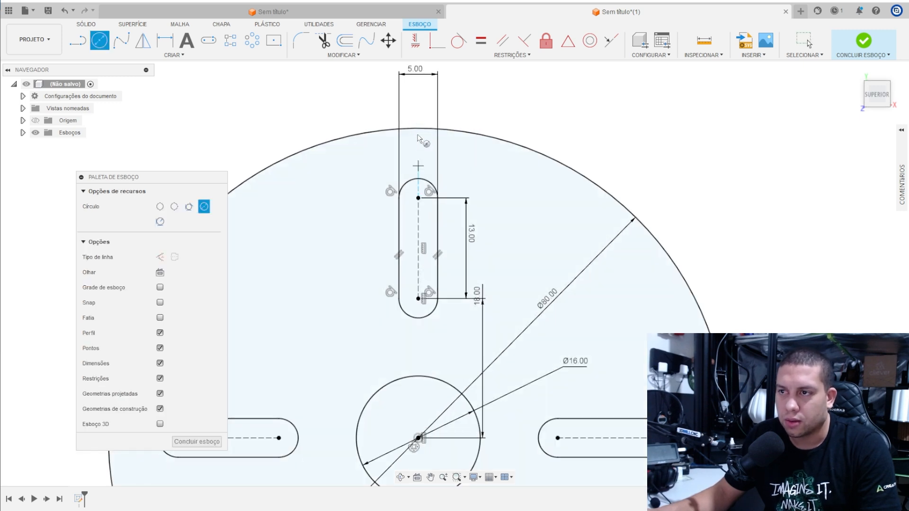
{"action": "left_click", "coordinate": [418, 128]}
{"action": "left_click", "coordinate": [434, 121]}
{"action": "key", "text": "alt+Tab"}
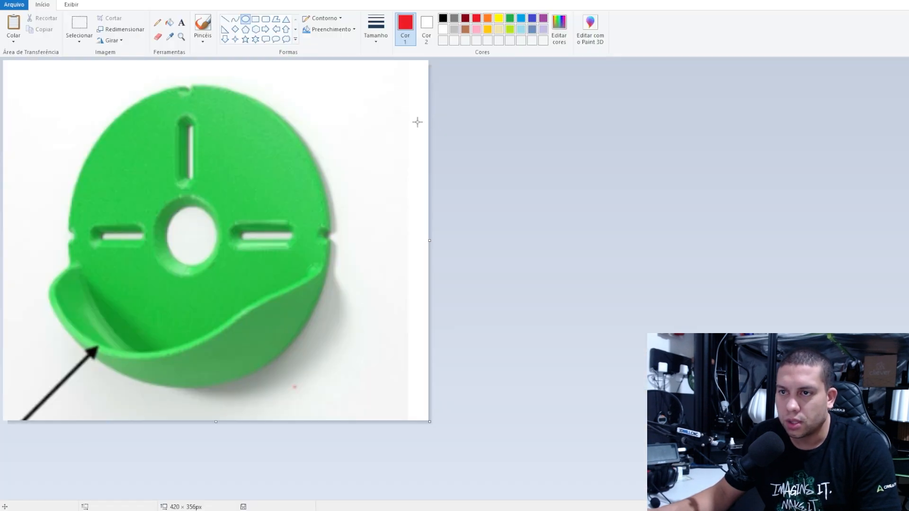
{"action": "key", "text": "alt+Tab"}
{"action": "scroll", "coordinate": [440, 123], "scroll_direction": "down", "scroll_amount": 5}
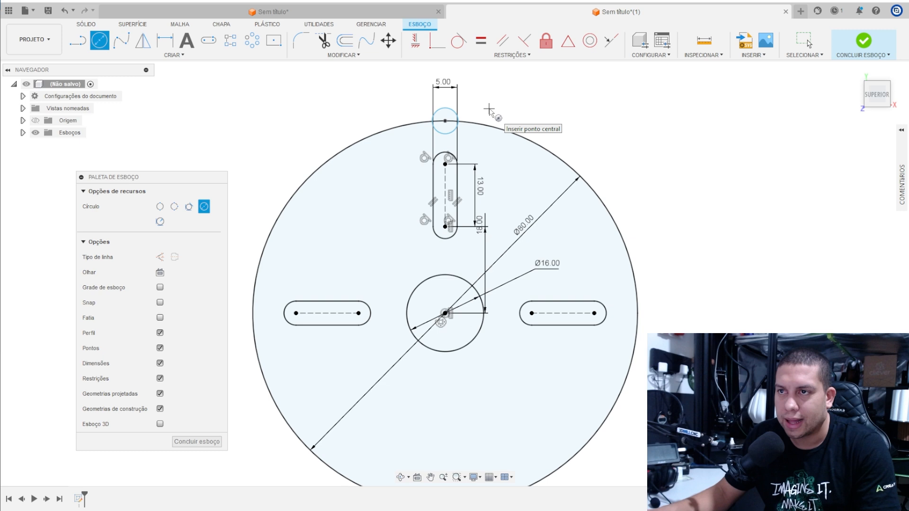
Step: Circular-pattern the rim circle about the disc's centre with symmetric distribution and a quantity of 3
{"action": "left_click", "coordinate": [251, 45]}
{"action": "left_click", "coordinate": [453, 109]}
{"action": "left_click", "coordinate": [307, 173]}
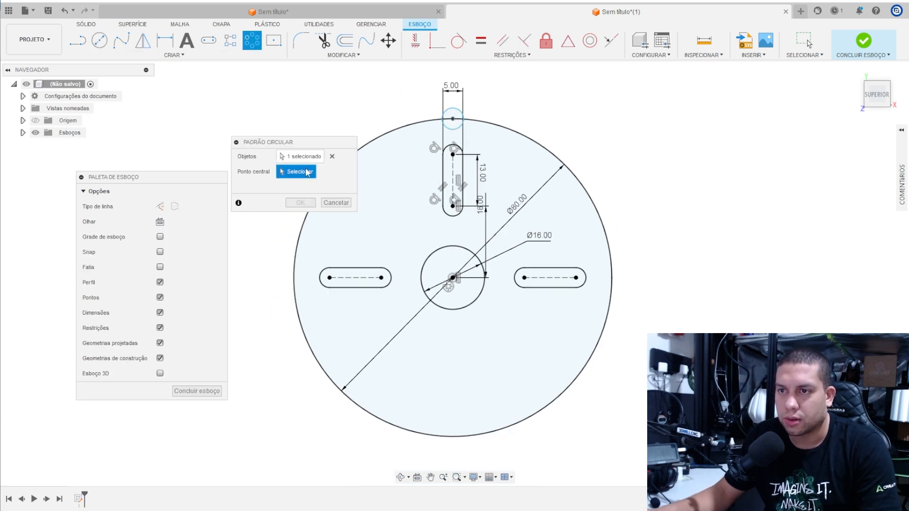
{"action": "left_click", "coordinate": [453, 278]}
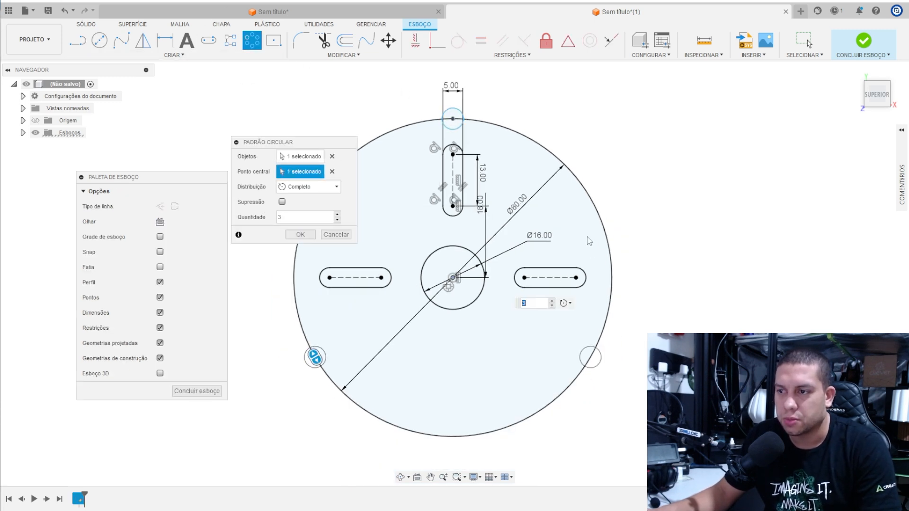
{"action": "left_click", "coordinate": [303, 187]}
{"action": "left_click", "coordinate": [300, 220]}
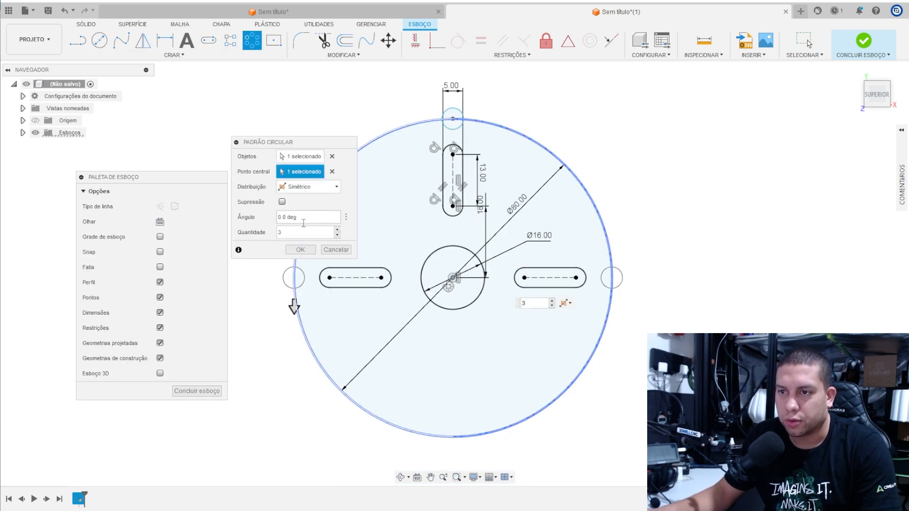
{"action": "left_click", "coordinate": [299, 254]}
Step: Extrude the disc profile 4 mm as a new body, leaving out the centre hole, slots and rim notches
{"action": "mouse_move", "coordinate": [370, 166]}
{"action": "middle_mouse_down", "text": "shift"}
{"action": "mouse_move", "coordinate": [515, 189]}
{"action": "mouse_move", "coordinate": [476, 171]}
{"action": "middle_mouse_up", "text": "shift"}
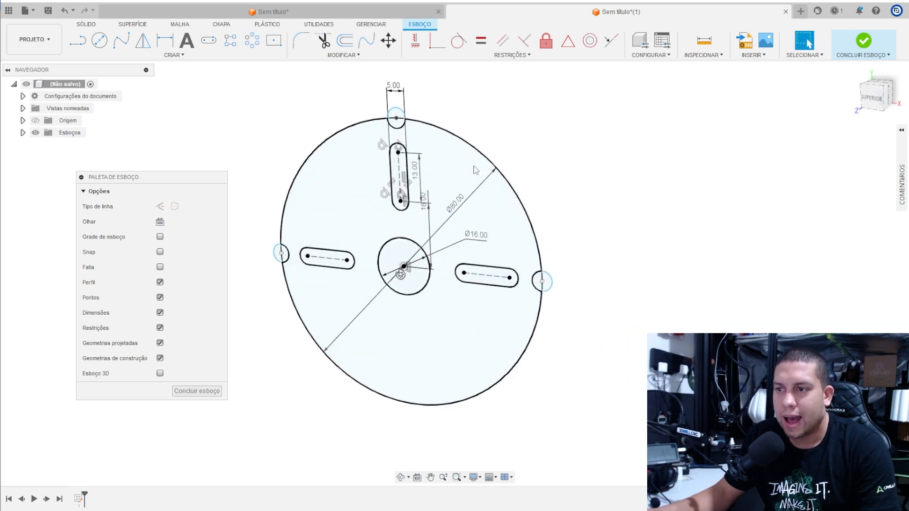
{"action": "key", "text": "alt+Tab"}
{"action": "key", "text": "alt+Tab"}
{"action": "key", "text": "e"}
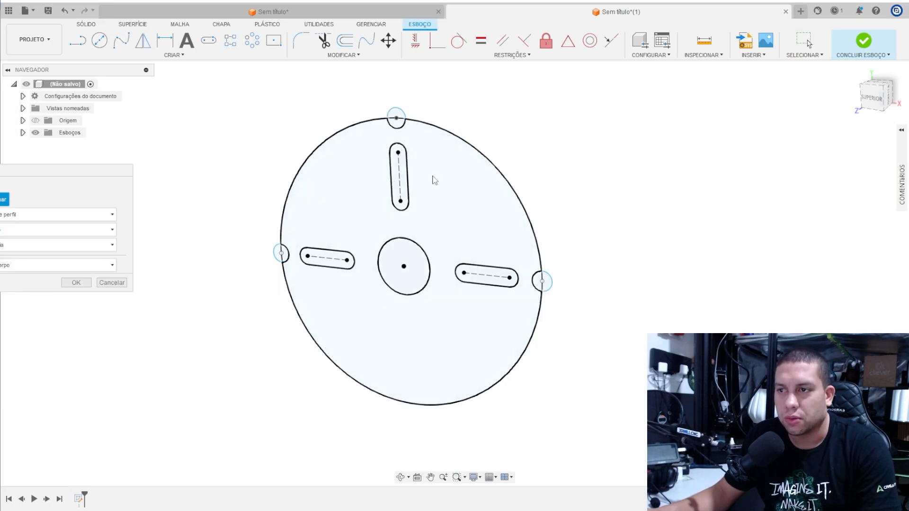
{"action": "left_click", "coordinate": [448, 166]}
{"action": "middle_click_drag", "start_coordinate": [449, 166], "coordinate": [438, 181], "text": "shift"}
{"action": "left_click_drag", "start_coordinate": [406, 288], "coordinate": [393, 293]}
{"action": "scroll", "coordinate": [387, 133], "scroll_direction": "up", "scroll_amount": 2}
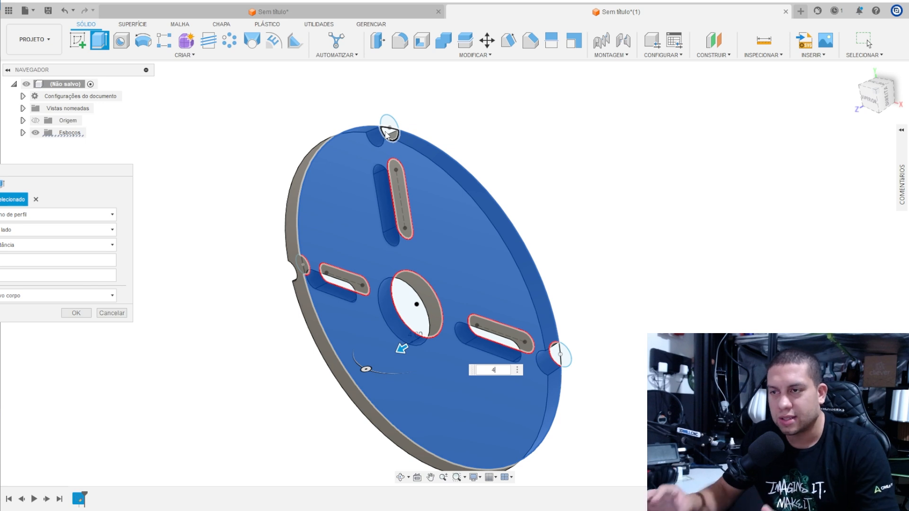
{"action": "scroll", "coordinate": [387, 121], "scroll_direction": "down", "scroll_amount": 1}
{"action": "key", "text": "Return"}
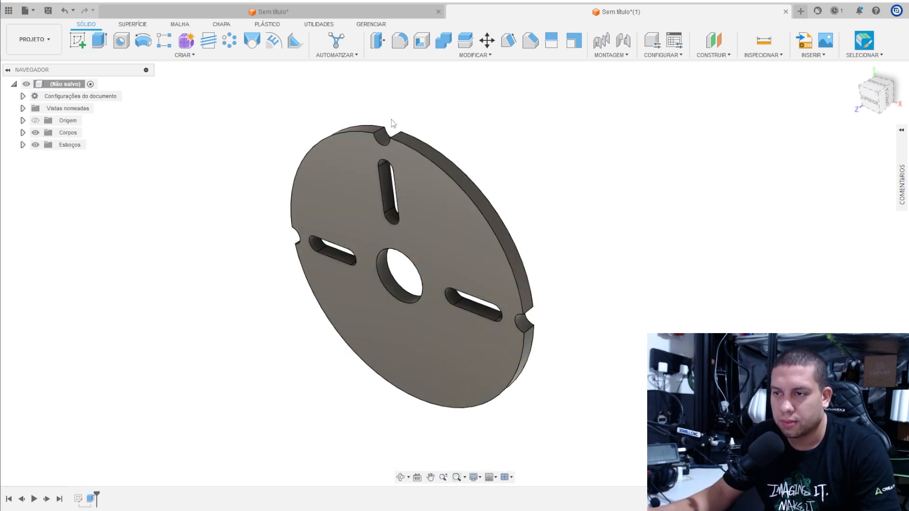
Step: Switch to Paint and examine the curved flange in the disc's reference photo
{"action": "mouse_move", "coordinate": [392, 127]}
{"action": "middle_mouse_down", "text": "shift"}
{"action": "mouse_move", "coordinate": [524, 152]}
{"action": "mouse_move", "coordinate": [438, 154]}
{"action": "mouse_move", "coordinate": [448, 119]}
{"action": "middle_mouse_up", "text": "shift"}
{"action": "key", "text": "alt+Tab"}
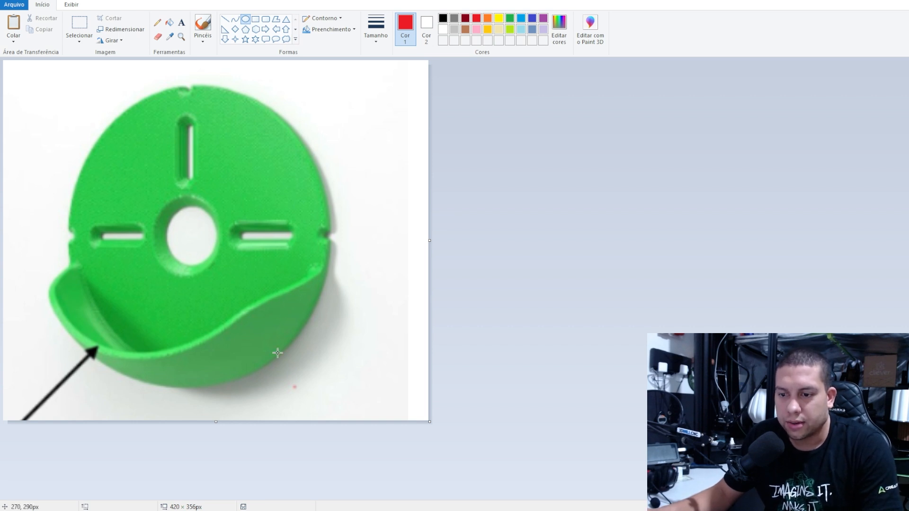
{"action": "scroll", "coordinate": [278, 353], "scroll_direction": "down", "scroll_amount": 2, "text": "ctrl"}
{"action": "scroll", "coordinate": [301, 294], "scroll_direction": "up", "scroll_amount": 2, "text": "ctrl"}
Step: Switch to the 03.02 folder and open the reference photo WhatsApp Image 2025-02-01 at 19.32.33.jpeg
{"action": "key", "text": "alt+Tab"}
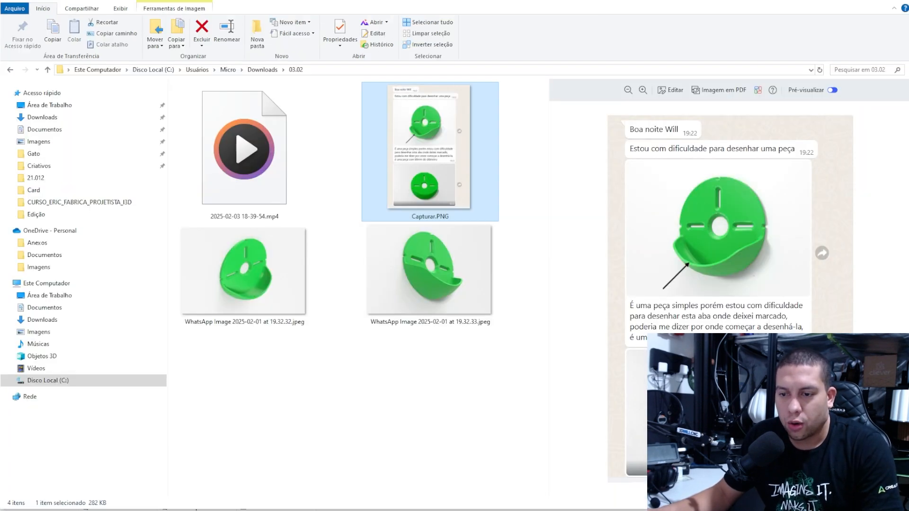
{"action": "left_click", "coordinate": [363, 343]}
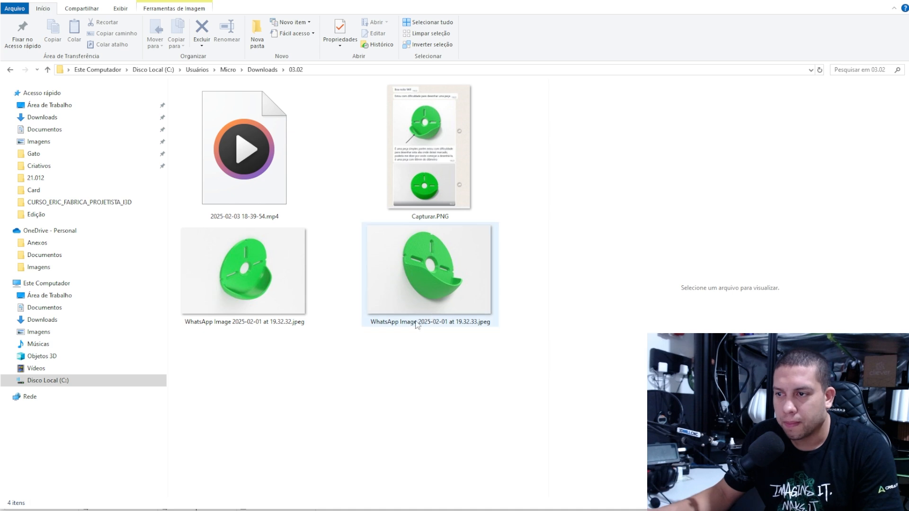
{"action": "left_click", "coordinate": [296, 299]}
{"action": "left_click", "coordinate": [438, 257]}
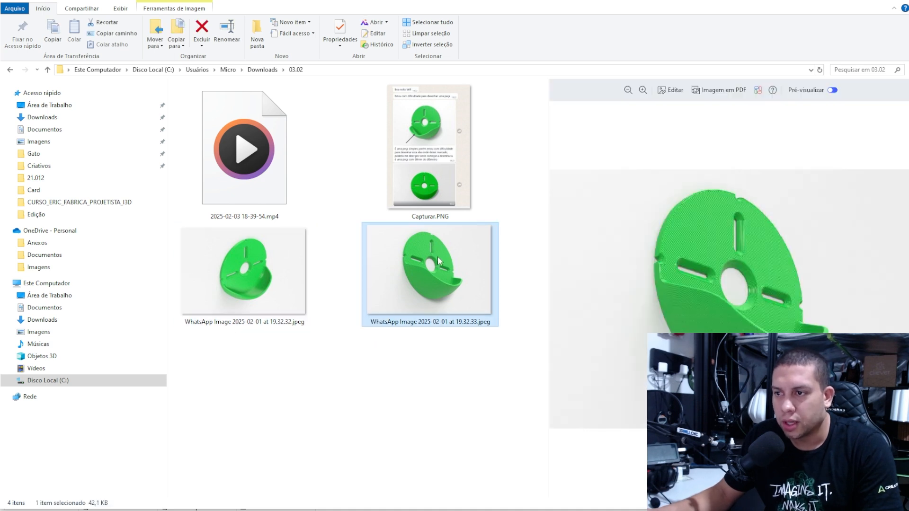
{"action": "double_click", "coordinate": [419, 273]}
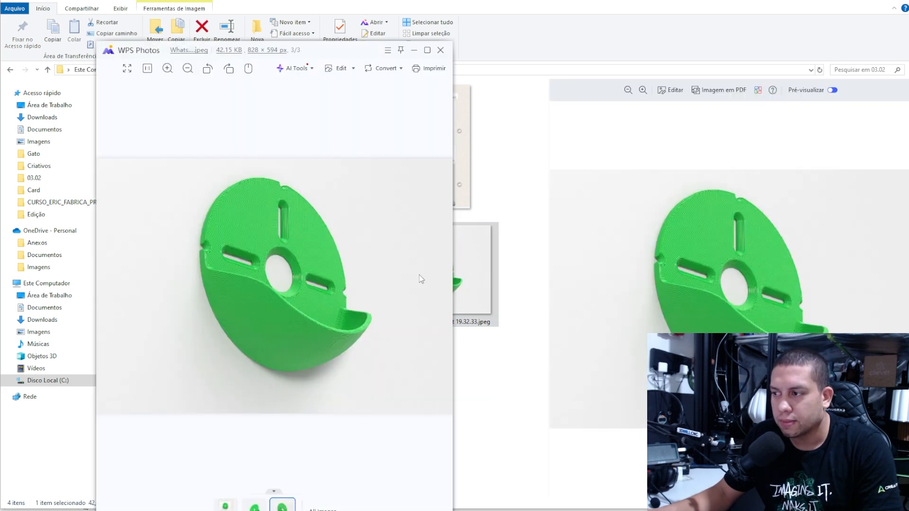
Step: Capture the green disc from the opened photo with the Snipping Tool and paste the capture into Paint
{"action": "key", "text": "alt+Tab"}
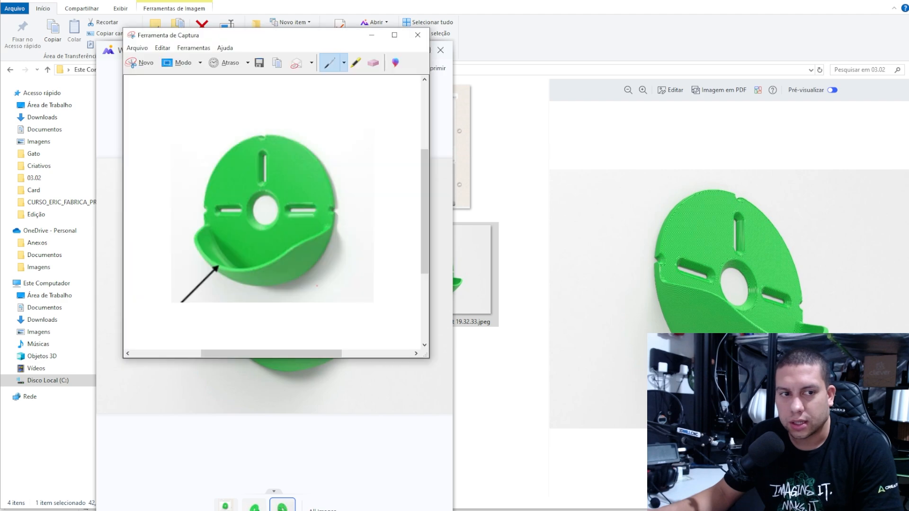
{"action": "left_click", "coordinate": [142, 62]}
{"action": "left_click_drag", "start_coordinate": [173, 163], "coordinate": [397, 397]}
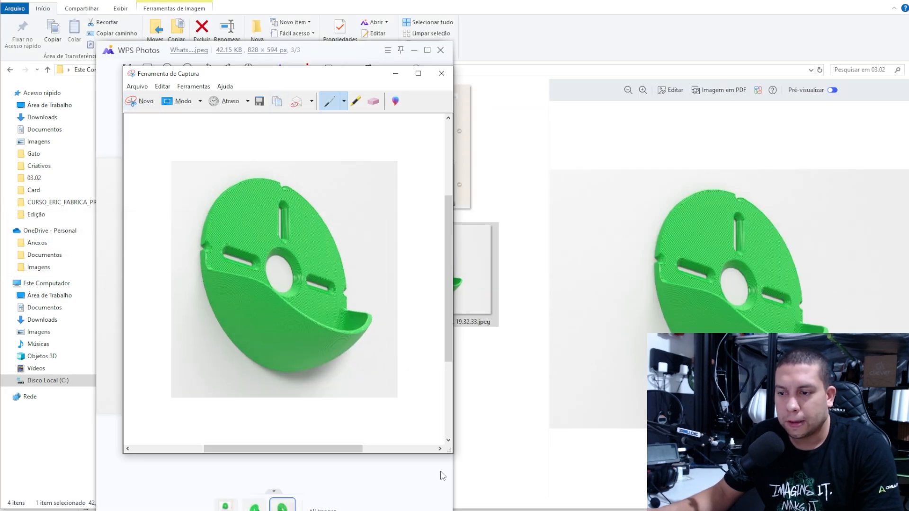
{"action": "key", "text": "alt+Tab"}
{"action": "key", "text": "ctrl+v"}
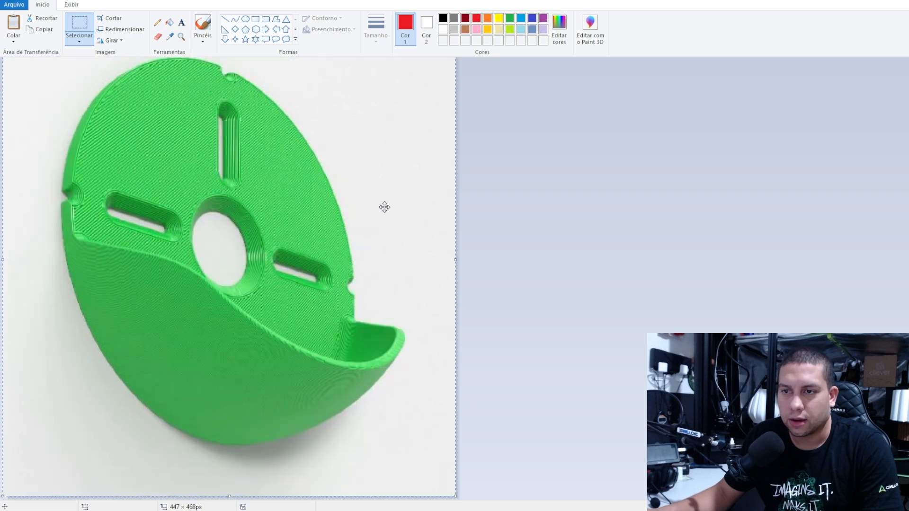
{"action": "scroll", "coordinate": [385, 211], "scroll_direction": "down", "scroll_amount": 1, "text": "ctrl"}
{"action": "left_click", "coordinate": [385, 211]}
{"action": "scroll", "coordinate": [361, 217], "scroll_direction": "up", "scroll_amount": 1, "text": "ctrl"}
{"action": "scroll", "coordinate": [362, 217], "scroll_direction": "down", "scroll_amount": 1}
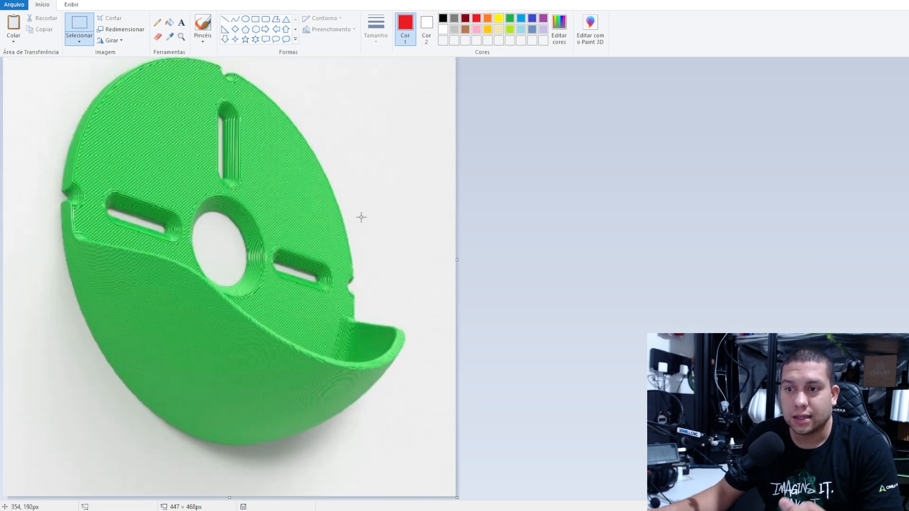
{"action": "scroll", "coordinate": [437, 243], "scroll_direction": "up", "scroll_amount": 1}
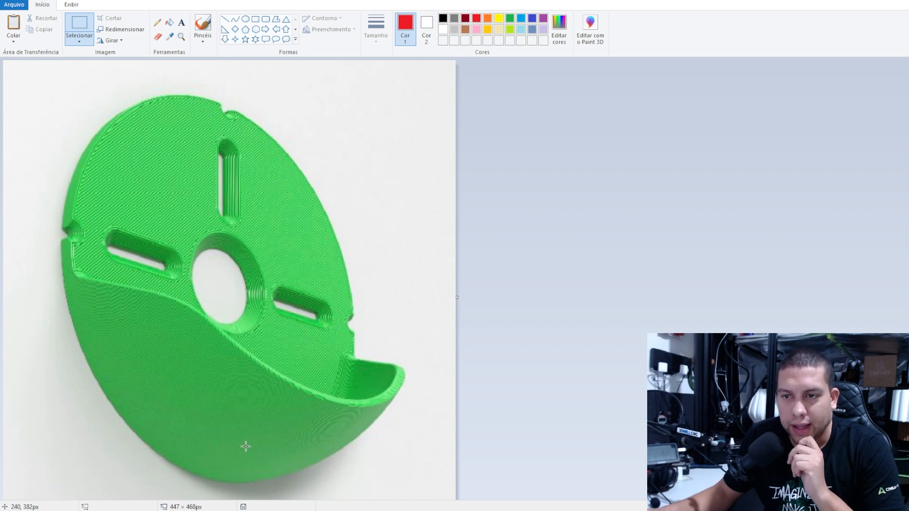
Step: Trace the flange's lower outer profile with a red curve, from the disc's lowest point to the flange lip
{"action": "left_click", "coordinate": [236, 19]}
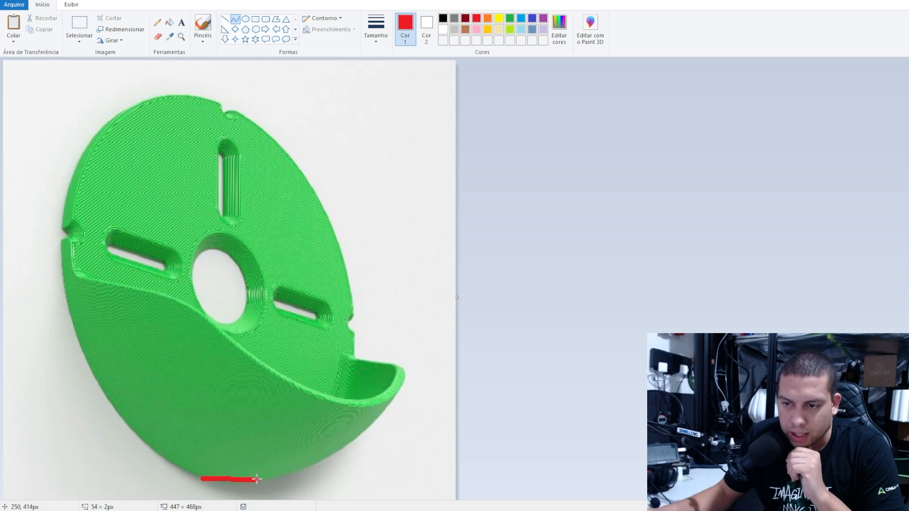
{"action": "mouse_move", "coordinate": [256, 479]}
{"action": "left_mouse_down"}
{"action": "mouse_move", "coordinate": [396, 442]}
{"action": "mouse_move", "coordinate": [392, 381]}
{"action": "mouse_move", "coordinate": [328, 415]}
{"action": "mouse_move", "coordinate": [334, 463]}
{"action": "mouse_move", "coordinate": [351, 466]}
{"action": "mouse_move", "coordinate": [332, 474]}
{"action": "mouse_move", "coordinate": [381, 418]}
{"action": "mouse_move", "coordinate": [390, 426]}
{"action": "mouse_move", "coordinate": [382, 433]}
{"action": "left_mouse_up"}
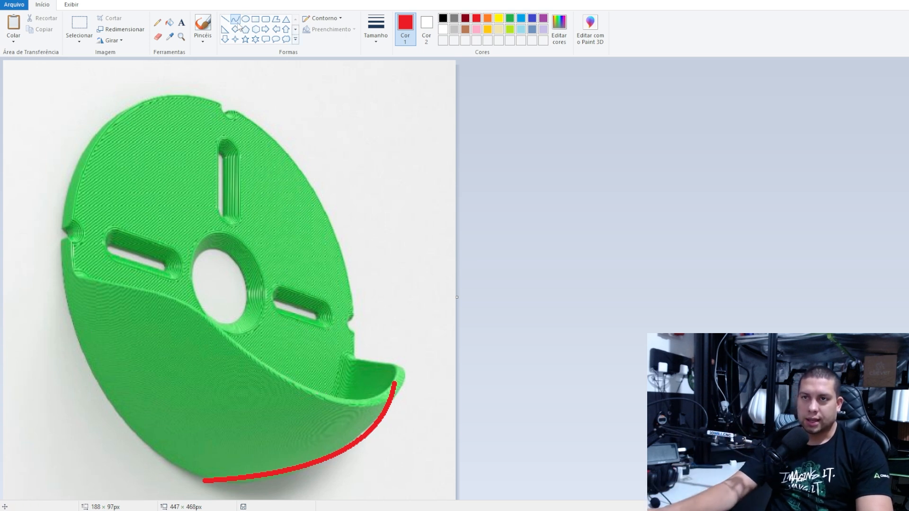
Step: Try tracing the flange's wavy upper edge with a red curve, and undo that curve
{"action": "mouse_move", "coordinate": [126, 278]}
{"action": "left_mouse_down"}
{"action": "mouse_move", "coordinate": [210, 301]}
{"action": "mouse_move", "coordinate": [296, 353]}
{"action": "mouse_move", "coordinate": [402, 393]}
{"action": "mouse_move", "coordinate": [406, 372]}
{"action": "left_mouse_up"}
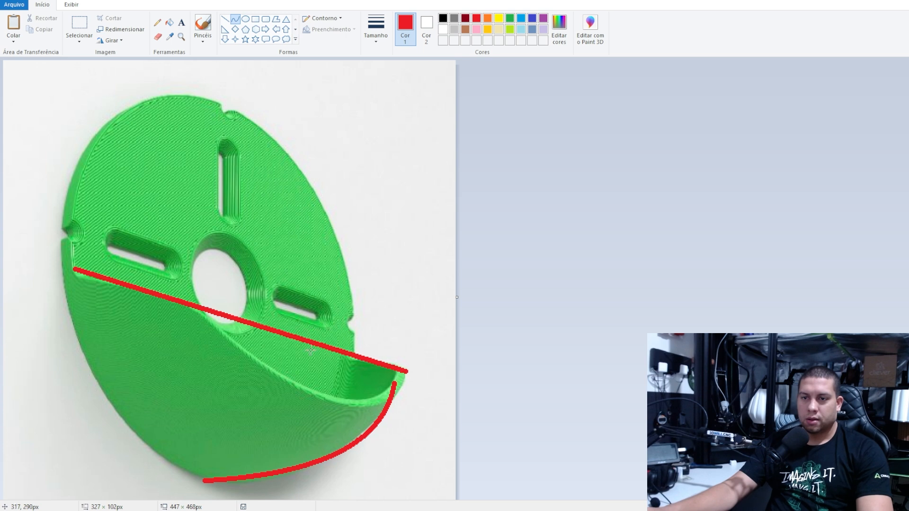
{"action": "mouse_move", "coordinate": [287, 342]}
{"action": "left_mouse_down"}
{"action": "mouse_move", "coordinate": [334, 372]}
{"action": "mouse_move", "coordinate": [336, 402]}
{"action": "left_mouse_up"}
{"action": "mouse_move", "coordinate": [180, 338]}
{"action": "left_mouse_down"}
{"action": "mouse_move", "coordinate": [176, 317]}
{"action": "mouse_move", "coordinate": [189, 299]}
{"action": "mouse_move", "coordinate": [114, 220]}
{"action": "left_mouse_up"}
{"action": "key", "text": "ctrl+z"}
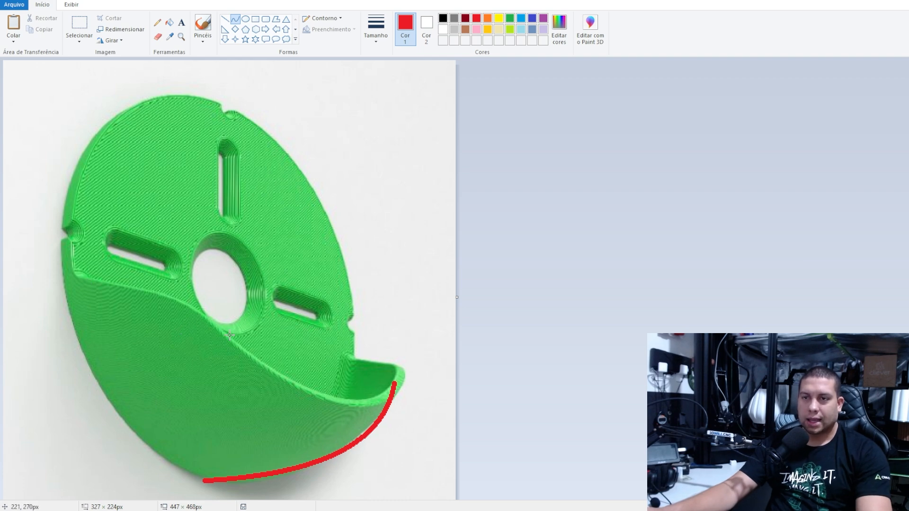
Step: Return to Fusion 360 and chamfer the front edges of the centre hole and three slots equally, trying 3 mm before choosing a smaller distance
{"action": "key", "text": "alt+Tab"}
{"action": "key", "text": "alt+Tab"}
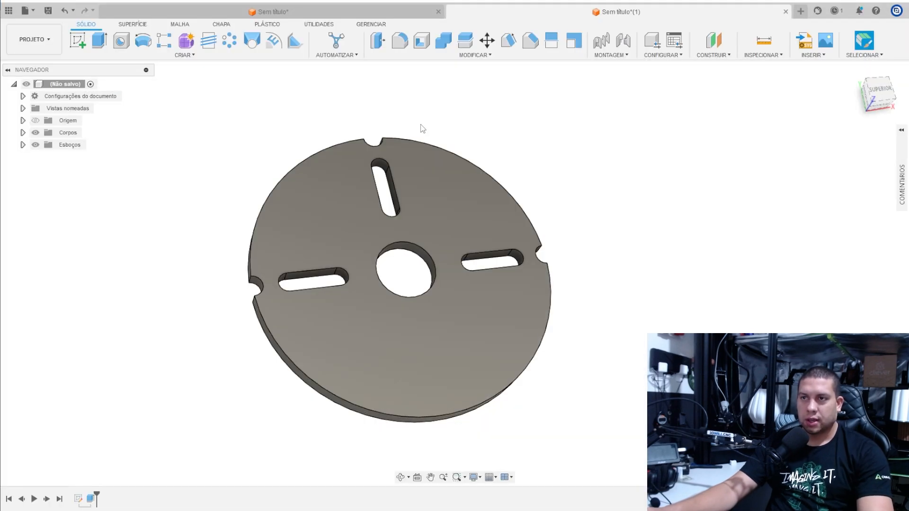
{"action": "left_click", "coordinate": [530, 40]}
{"action": "left_click", "coordinate": [404, 243]}
{"action": "left_click", "coordinate": [397, 194]}
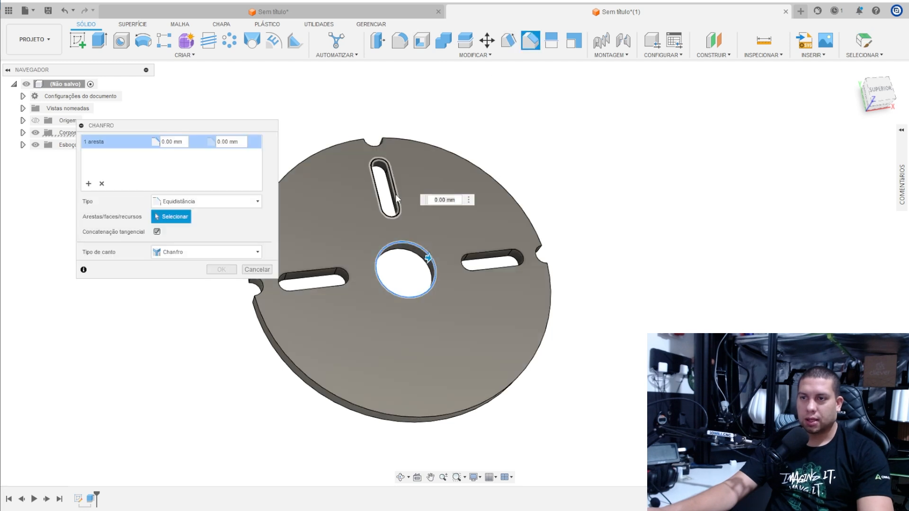
{"action": "left_click", "coordinate": [342, 278]}
{"action": "left_click", "coordinate": [341, 278]}
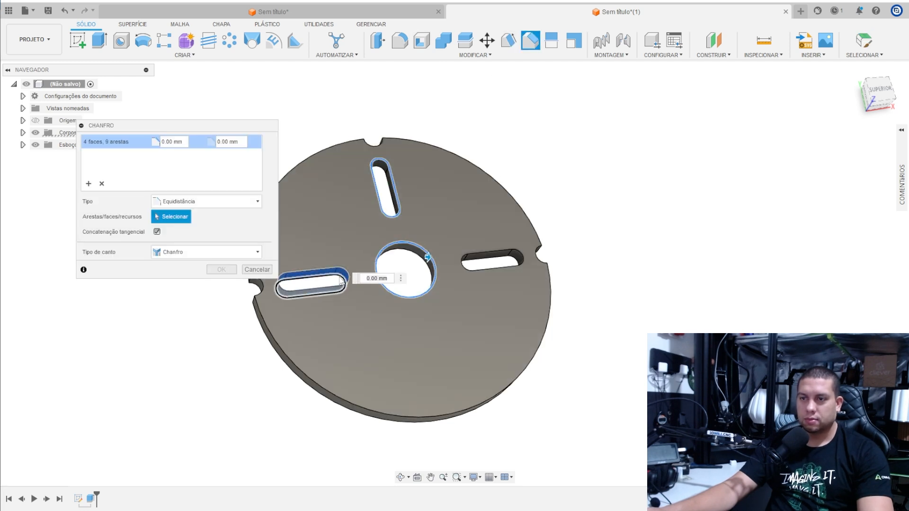
{"action": "scroll", "coordinate": [339, 273], "scroll_direction": "up", "scroll_amount": 4}
{"action": "scroll", "coordinate": [337, 276], "scroll_direction": "up", "scroll_amount": 3}
{"action": "left_click", "coordinate": [337, 277]}
{"action": "left_click", "coordinate": [685, 228]}
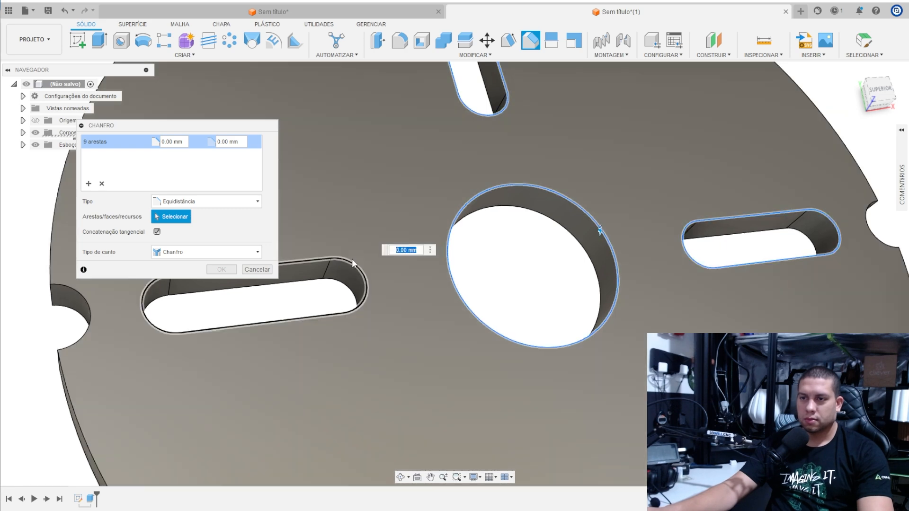
{"action": "left_click", "coordinate": [353, 264]}
{"action": "scroll", "coordinate": [352, 264], "scroll_direction": "down", "scroll_amount": 3}
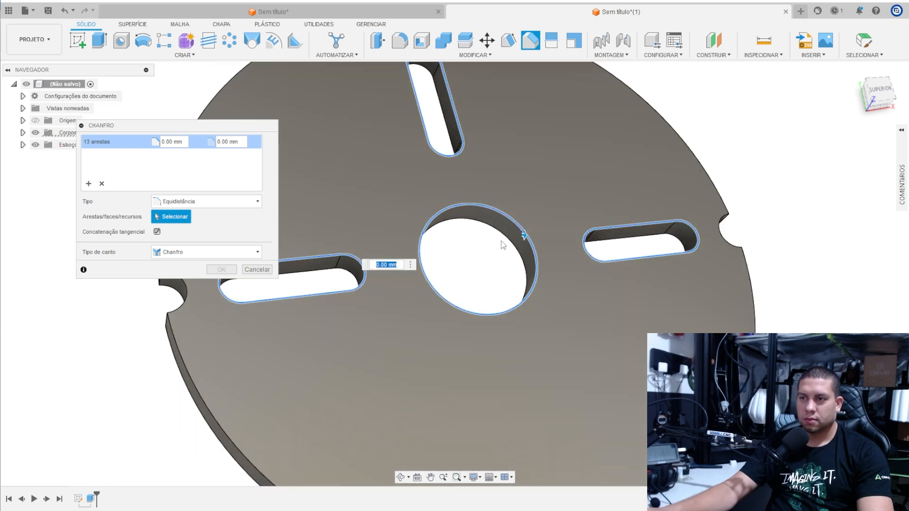
{"action": "type", "text": "3"}
{"action": "key", "text": "Return"}
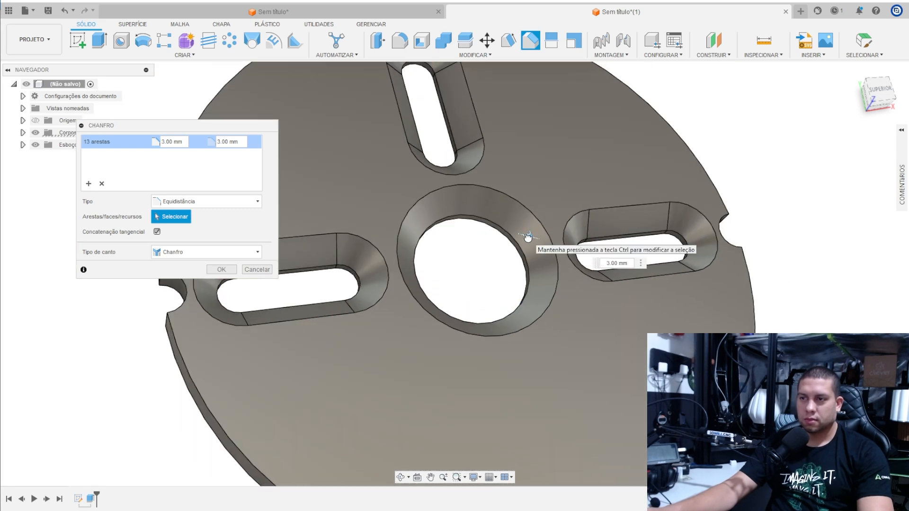
{"action": "key", "text": "Return"}
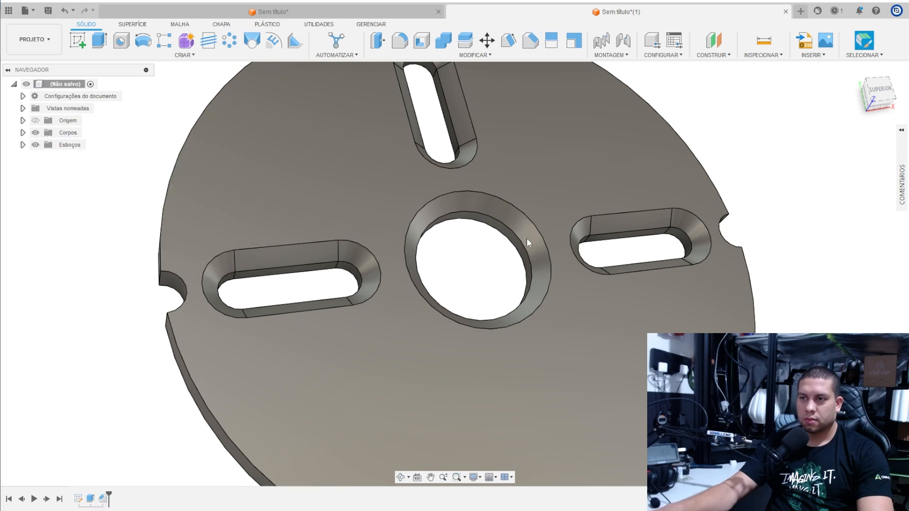
Step: Create a sketch on the vertical plane through the disc's centre and slots, and enable Slice to cut the body at that plane
{"action": "scroll", "coordinate": [525, 237], "scroll_direction": "down", "scroll_amount": 3}
{"action": "middle_click_drag", "start_coordinate": [511, 231], "coordinate": [638, 217], "text": "shift"}
{"action": "left_click", "coordinate": [77, 40]}
{"action": "left_click", "coordinate": [410, 228]}
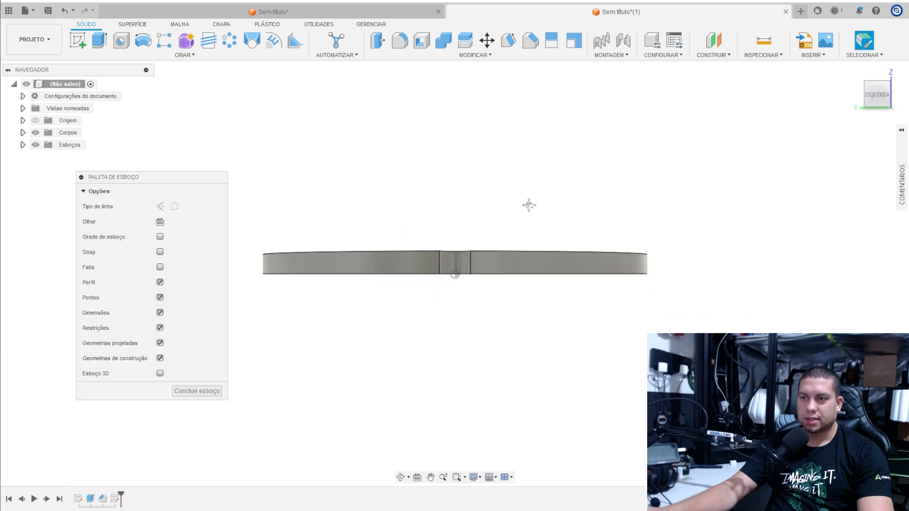
{"action": "left_click", "coordinate": [160, 267]}
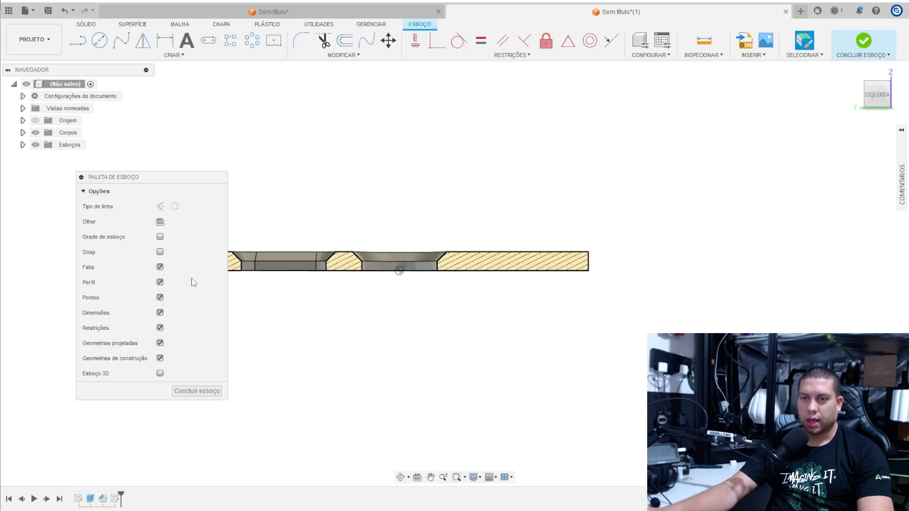
Step: Switch the camera to orthogonal projection and project the disc's upper edge into the section sketch with a linked projection
{"action": "left_click", "coordinate": [480, 478]}
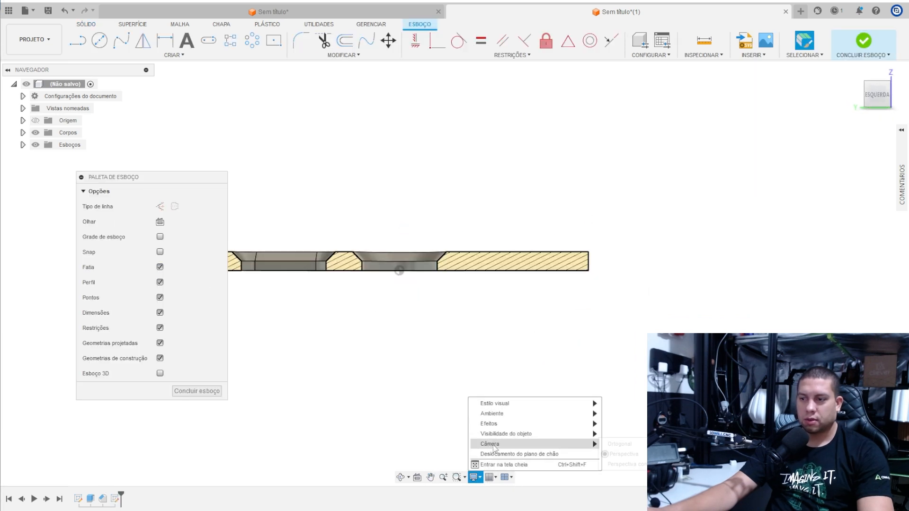
{"action": "mouse_move", "coordinate": [587, 442]}
{"action": "left_click", "coordinate": [620, 453]}
{"action": "key", "text": "p"}
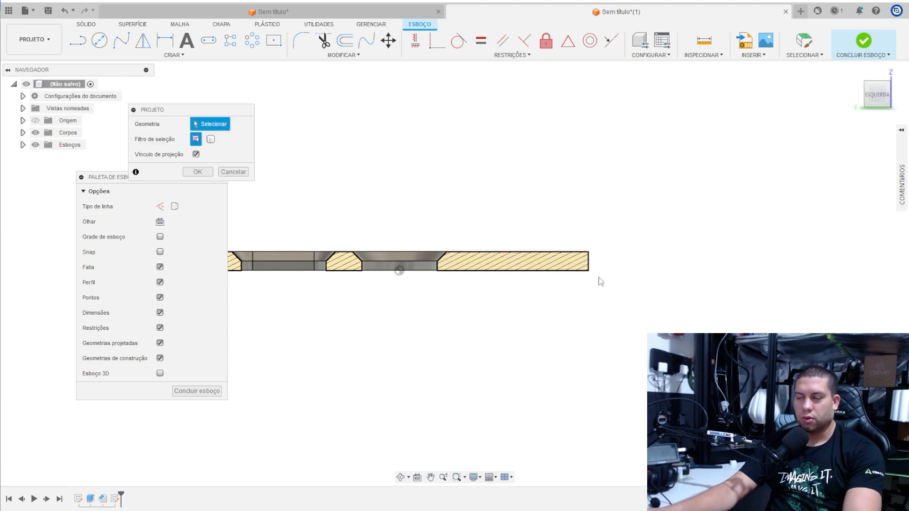
{"action": "scroll", "coordinate": [599, 277], "scroll_direction": "up", "scroll_amount": 3}
{"action": "left_click", "coordinate": [584, 244]}
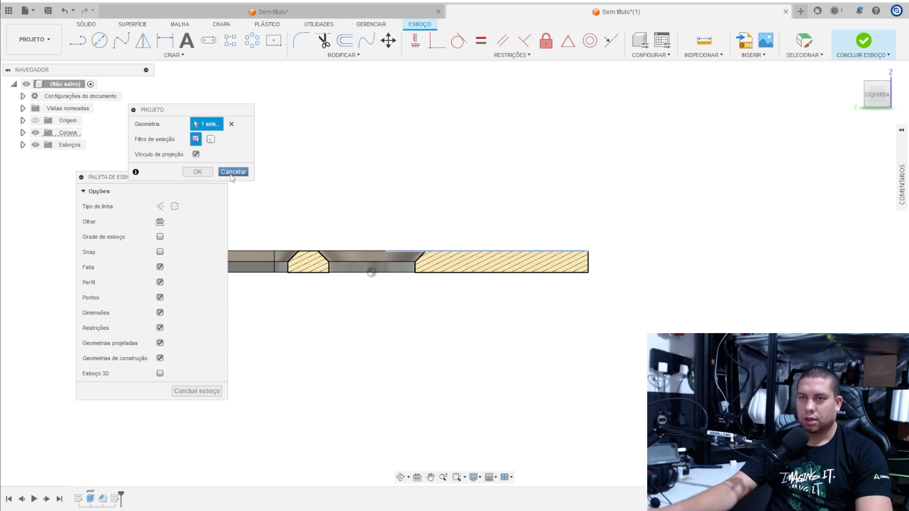
{"action": "left_click", "coordinate": [198, 171]}
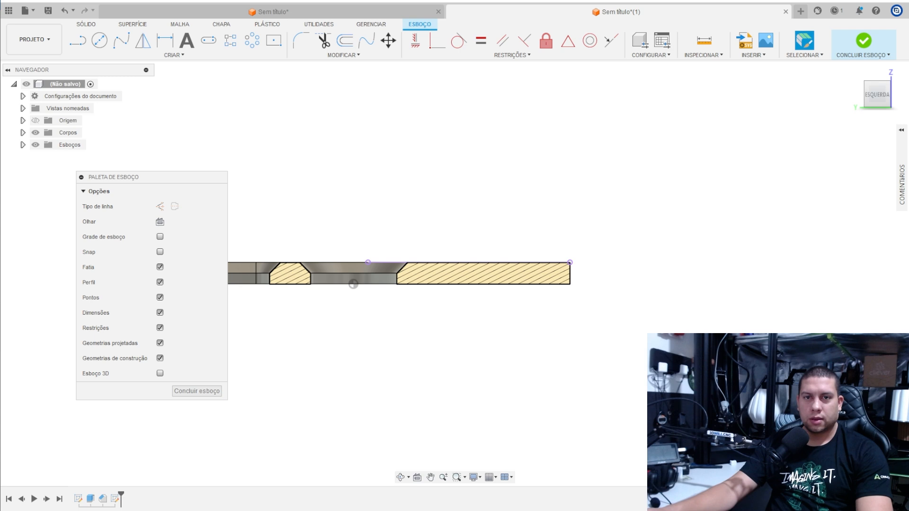
Step: Switch to the NohBoard-ReWrite-v1.3.0 folder, launch NohBoard.exe, and return to Fusion 360
{"action": "key", "text": "alt+Tab"}
{"action": "left_click", "coordinate": [307, 179]}
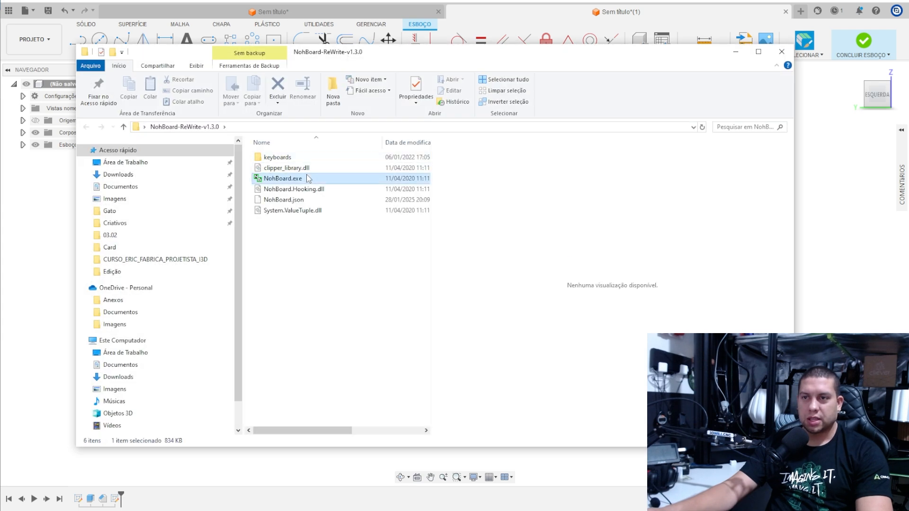
{"action": "double_click", "coordinate": [307, 179]}
{"action": "key", "text": "alt+Tab"}
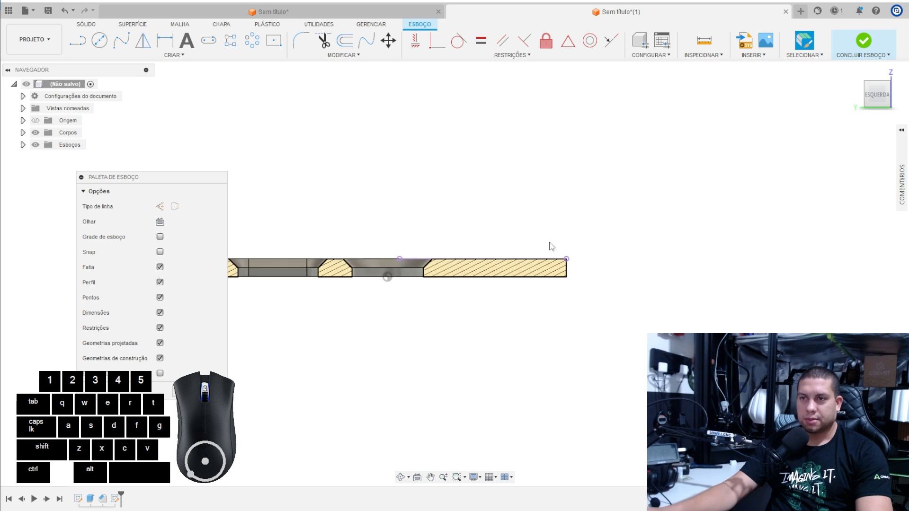
Step: Switch to Paint to examine the red flange profile traced on the reference photo, and return to Fusion 360
{"action": "scroll", "coordinate": [548, 246], "scroll_direction": "up", "scroll_amount": 2}
{"action": "scroll", "coordinate": [576, 242], "scroll_direction": "down", "scroll_amount": 3}
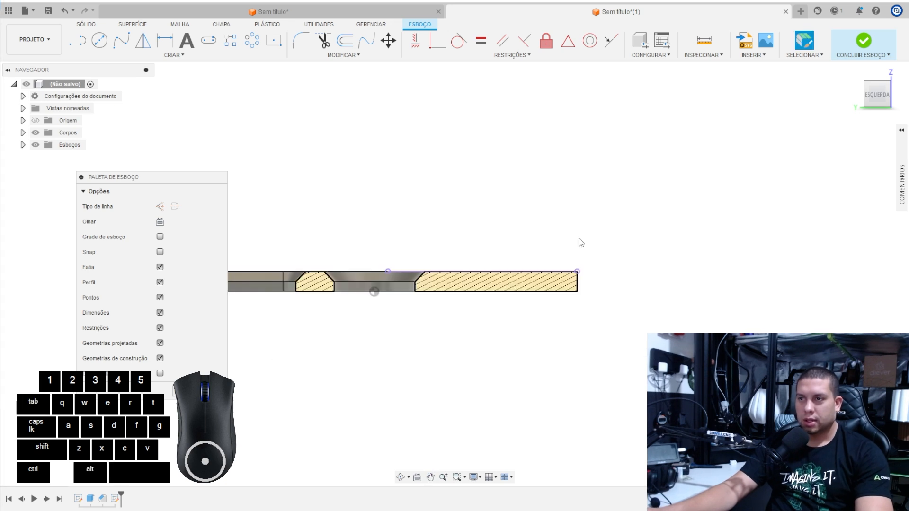
{"action": "key", "text": "alt+Tab"}
{"action": "left_click", "coordinate": [318, 312]}
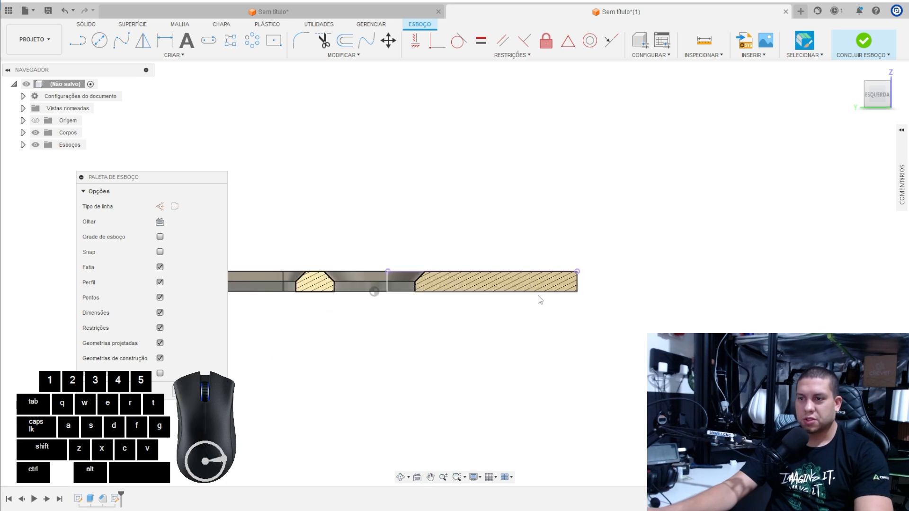
{"action": "left_click", "coordinate": [386, 510]}
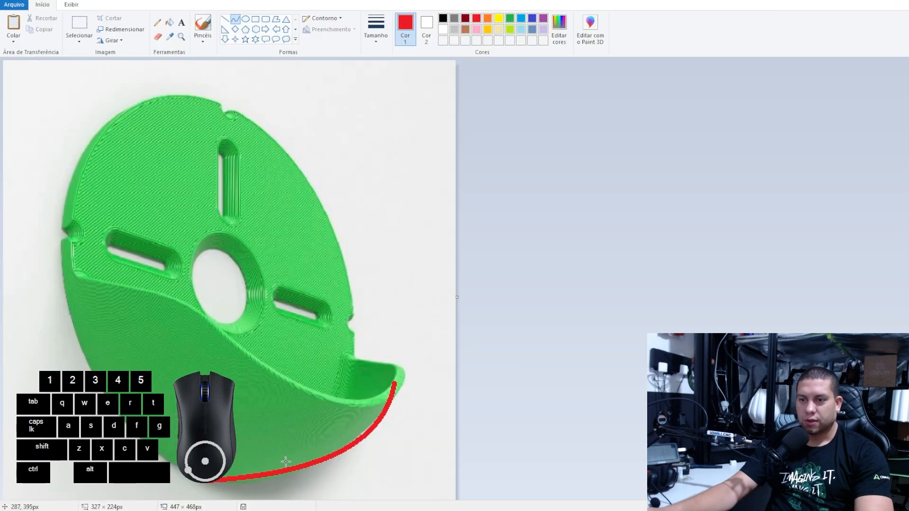
{"action": "key", "text": "alt+Tab"}
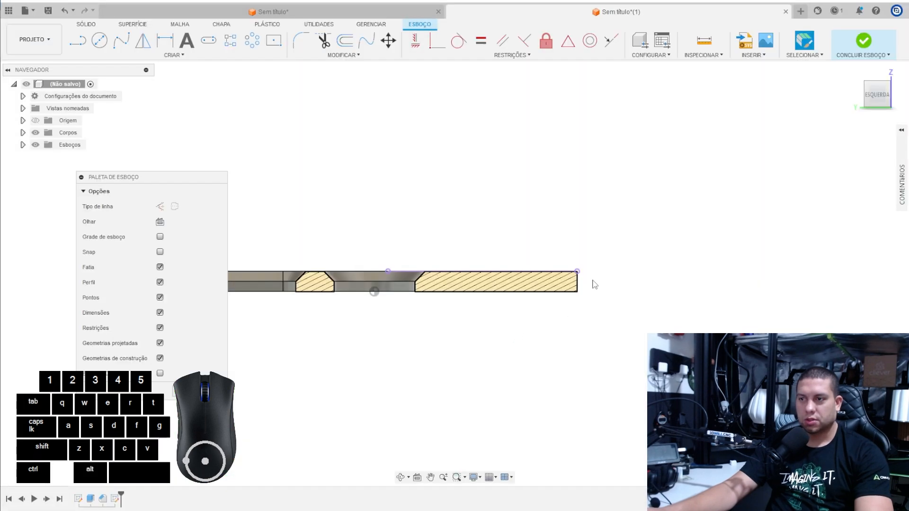
Step: Draw a four-point fit spline from the disc's upper rim corner, rising and curving inward toward the disc's centre as the flange profile
{"action": "left_click", "coordinate": [121, 43]}
{"action": "scroll", "coordinate": [582, 297], "scroll_direction": "down", "scroll_amount": 2}
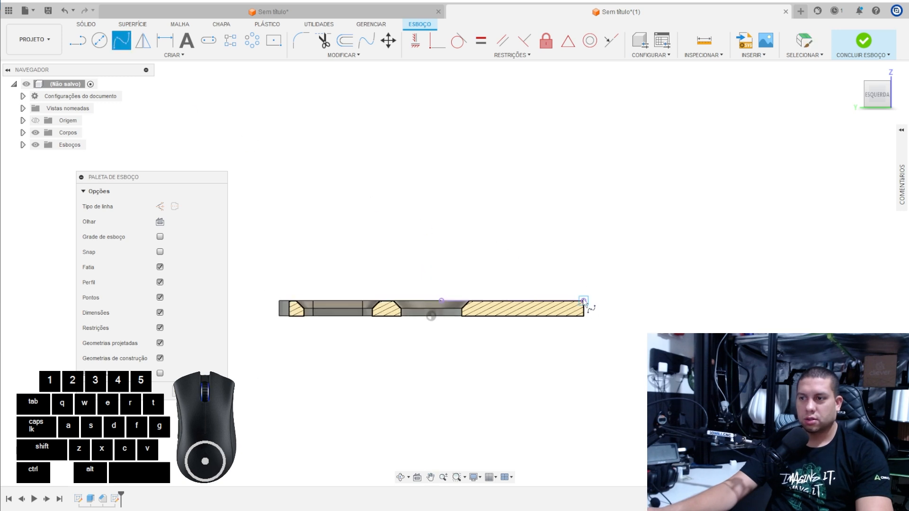
{"action": "left_click", "coordinate": [584, 301]}
{"action": "scroll", "coordinate": [585, 279], "scroll_direction": "up", "scroll_amount": 2}
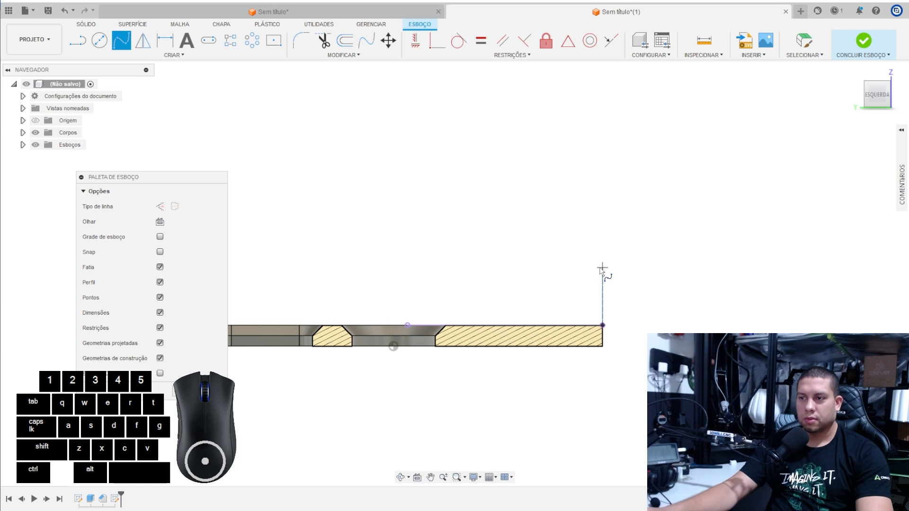
{"action": "middle_click_drag", "start_coordinate": [593, 217], "coordinate": [603, 278]}
{"action": "left_click", "coordinate": [587, 241]}
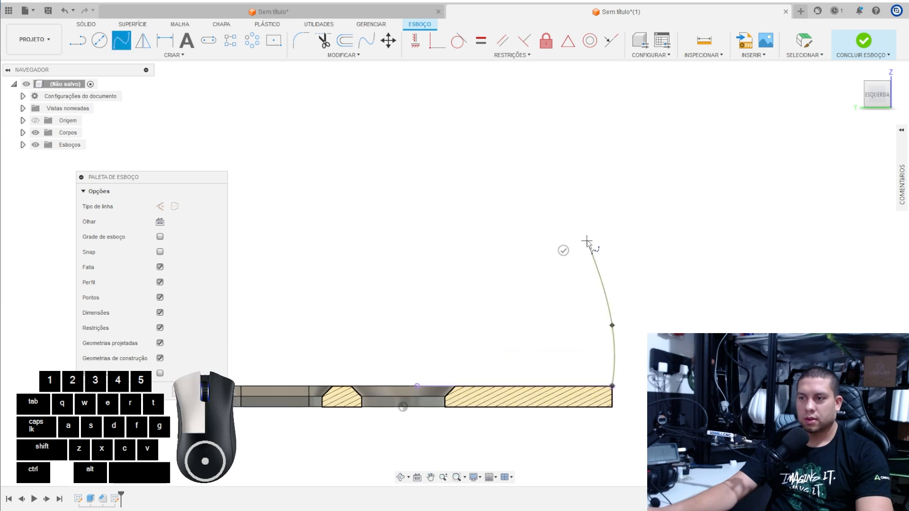
{"action": "right_click", "coordinate": [553, 196]}
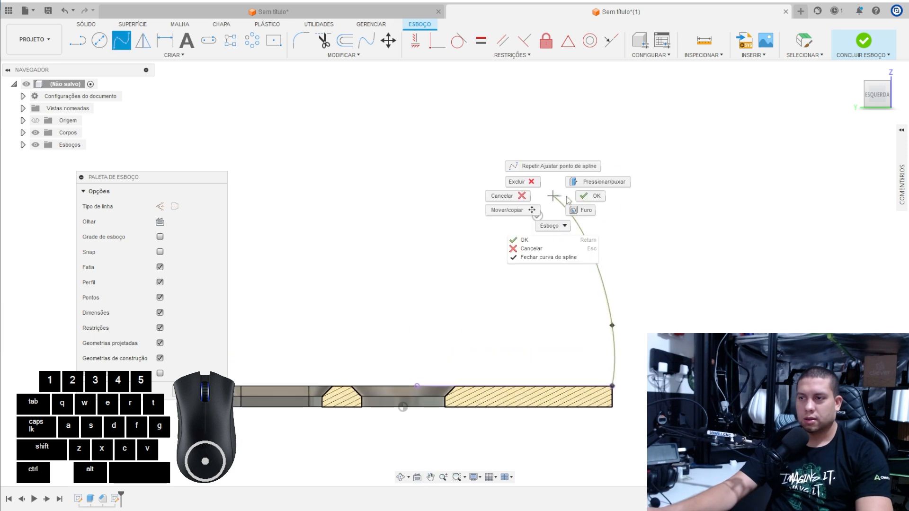
{"action": "left_click", "coordinate": [589, 197]}
{"action": "key", "text": "Escape"}
Step: Smooth the flange spline by repositioning its two middle points and moving its upper end slightly inward
{"action": "left_click_drag", "start_coordinate": [587, 241], "coordinate": [585, 245]}
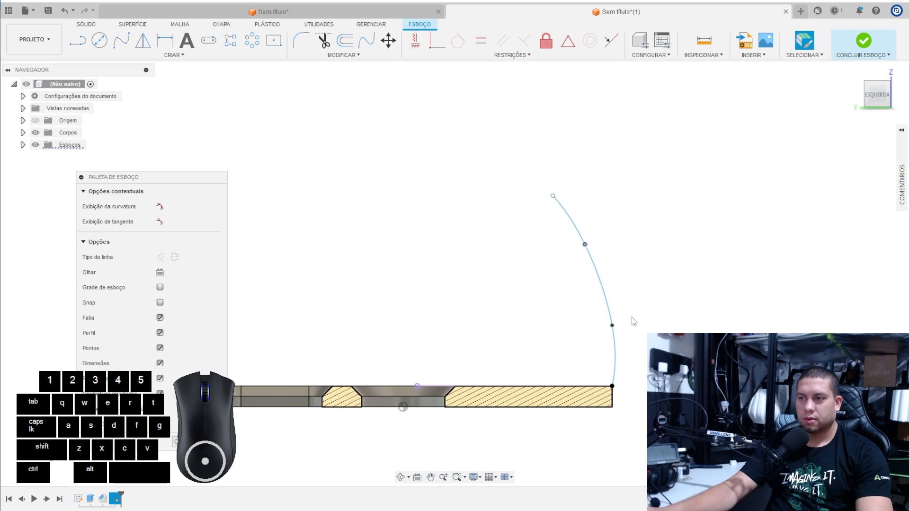
{"action": "left_click_drag", "start_coordinate": [612, 325], "coordinate": [607, 310]}
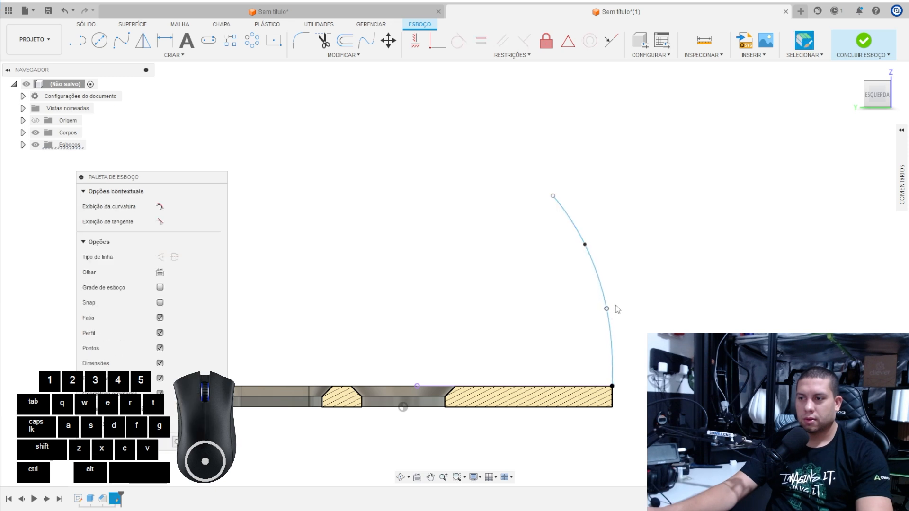
{"action": "left_click_drag", "start_coordinate": [553, 196], "coordinate": [546, 195]}
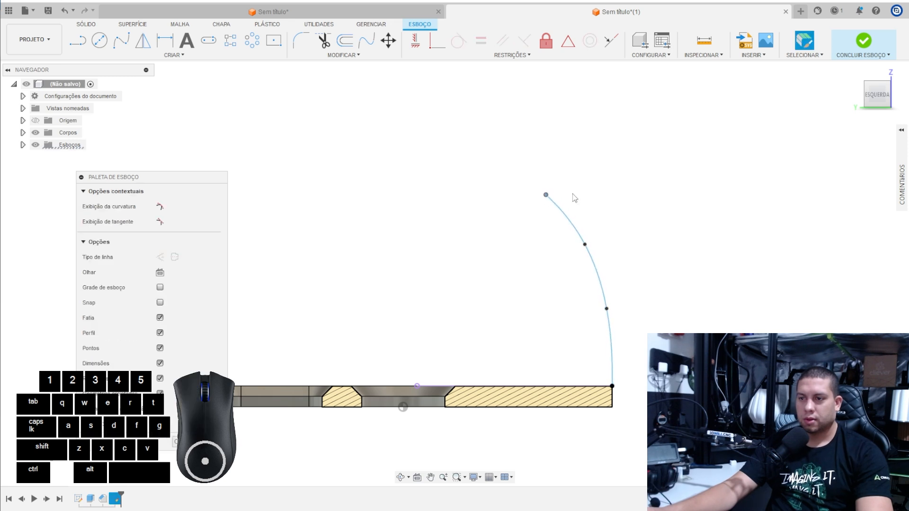
Step: Close the flange profile with lines along the disc's upper face, horizontally from the spline's upper end, and vertically down the centre axis
{"action": "key", "text": "l"}
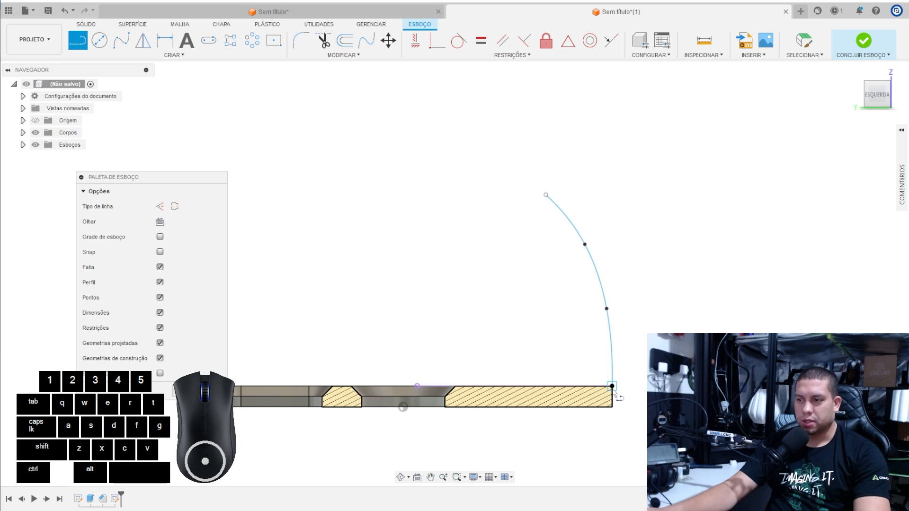
{"action": "left_click", "coordinate": [613, 386]}
{"action": "double_click", "coordinate": [416, 387]}
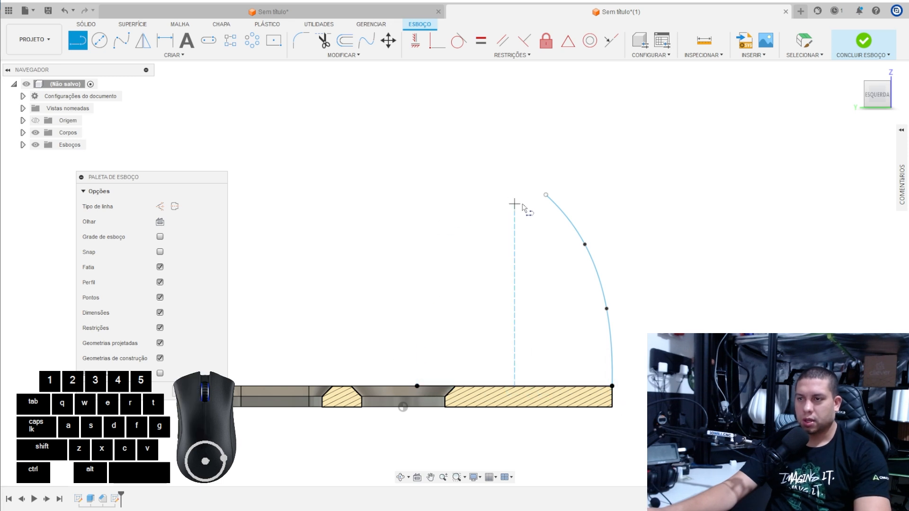
{"action": "left_click", "coordinate": [546, 195]}
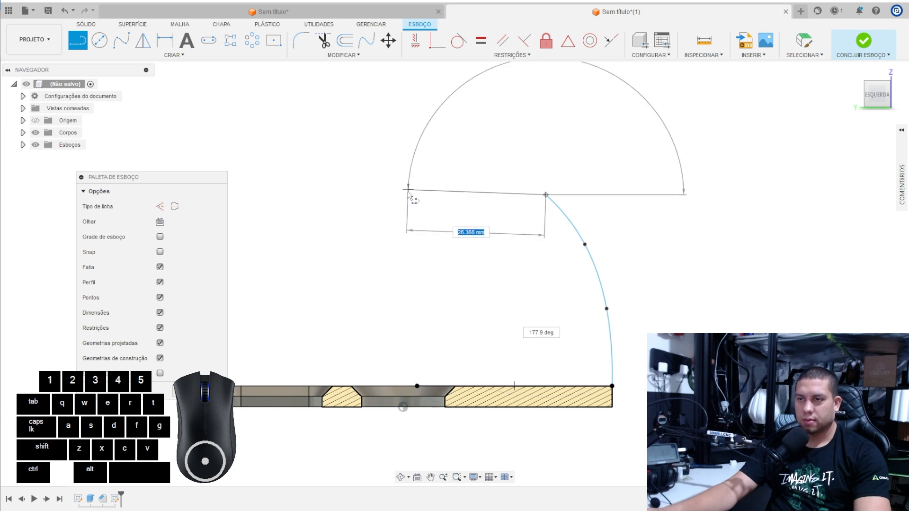
{"action": "left_click", "coordinate": [407, 195]}
{"action": "left_click", "coordinate": [403, 386]}
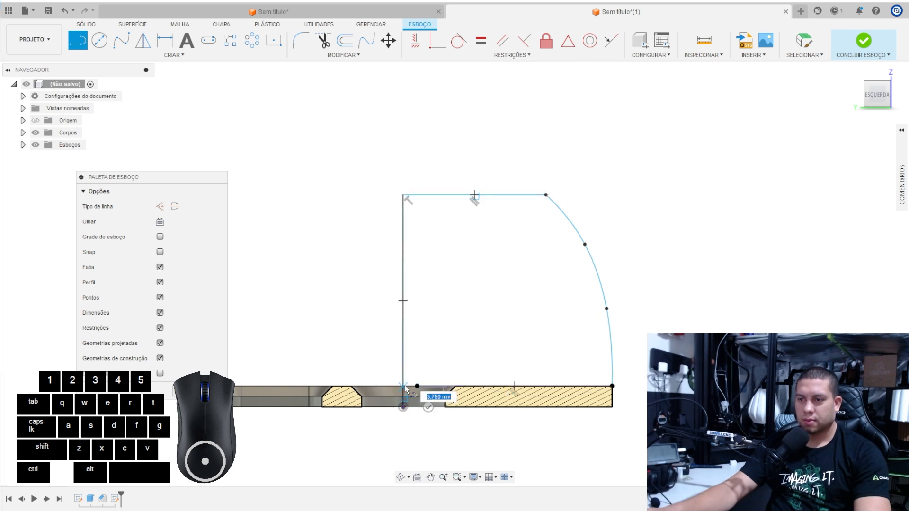
{"action": "key", "text": "Escape"}
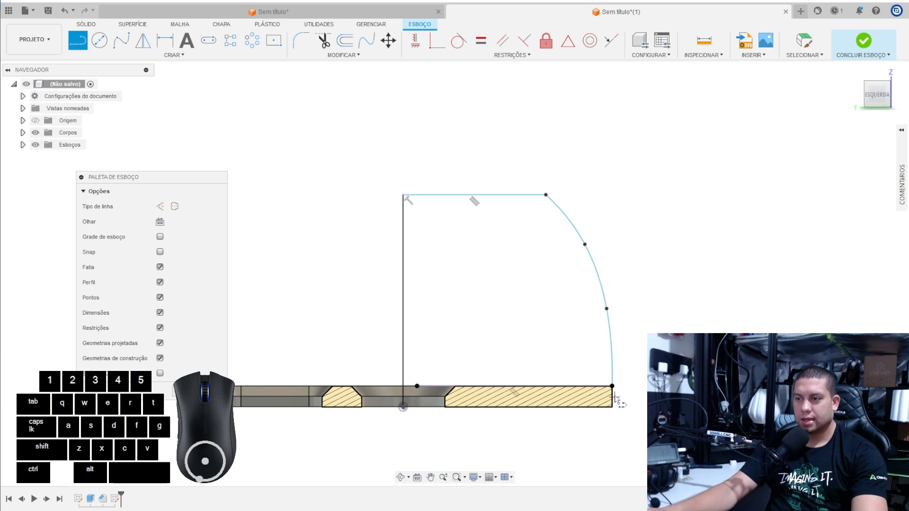
{"action": "mouse_move", "coordinate": [405, 387]}
{"action": "middle_mouse_down", "text": "shift"}
{"action": "mouse_move", "coordinate": [475, 300]}
{"action": "mouse_move", "coordinate": [523, 300]}
{"action": "mouse_move", "coordinate": [498, 324]}
{"action": "mouse_move", "coordinate": [484, 311]}
{"action": "mouse_move", "coordinate": [455, 317]}
{"action": "mouse_move", "coordinate": [483, 301]}
{"action": "mouse_move", "coordinate": [475, 301]}
{"action": "mouse_move", "coordinate": [485, 309]}
{"action": "middle_mouse_up", "text": "shift"}
{"action": "key", "text": "l"}
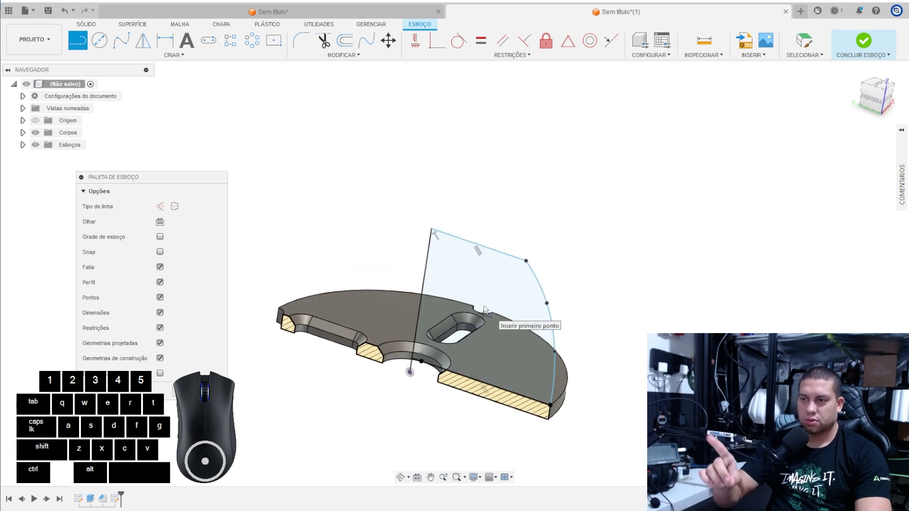
Step: Offset only the flange spline inward by 2 mm, with chain selection turned off
{"action": "left_click", "coordinate": [876, 105]}
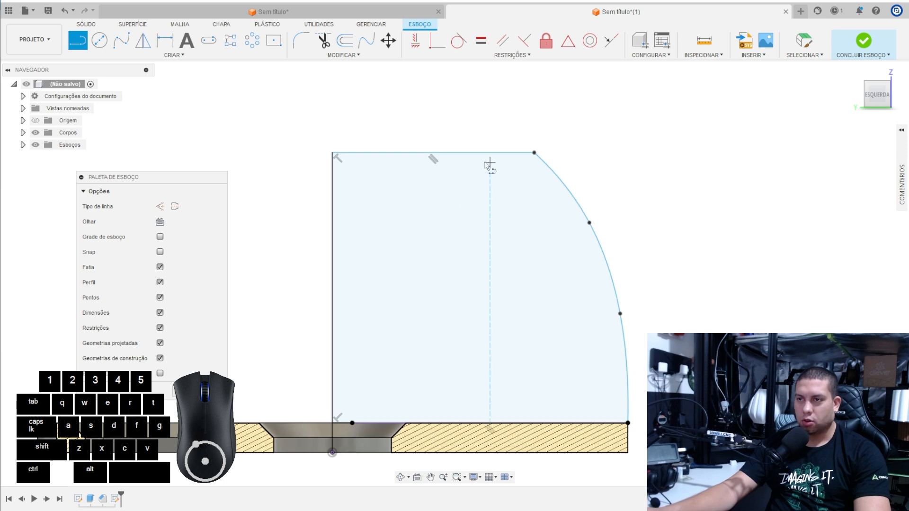
{"action": "middle_click_drag", "start_coordinate": [530, 182], "coordinate": [440, 75]}
{"action": "left_click", "coordinate": [345, 41]}
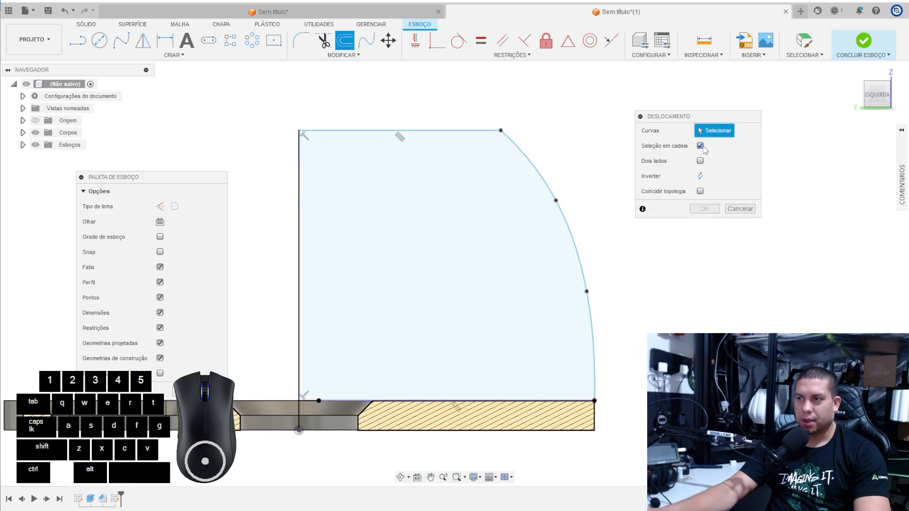
{"action": "left_click", "coordinate": [546, 180]}
{"action": "left_click_drag", "start_coordinate": [539, 180], "coordinate": [523, 197]}
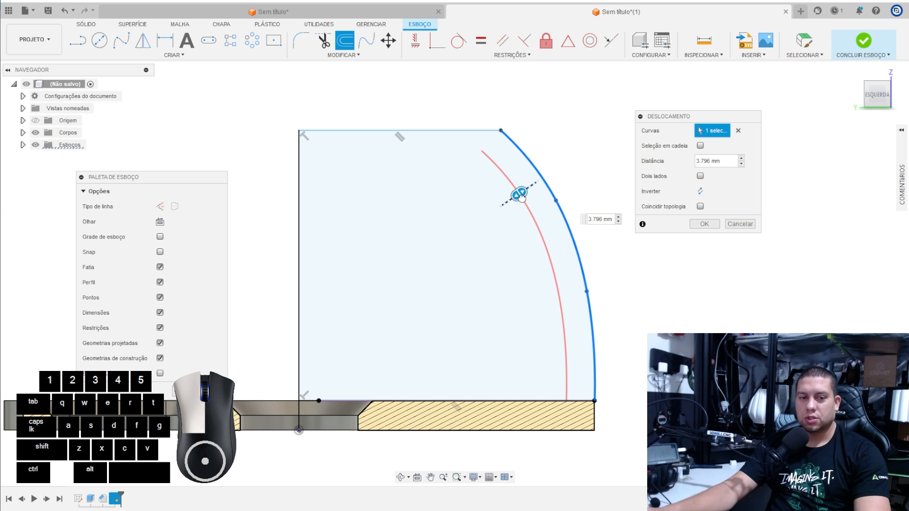
{"action": "left_click_drag", "start_coordinate": [521, 196], "coordinate": [520, 195]}
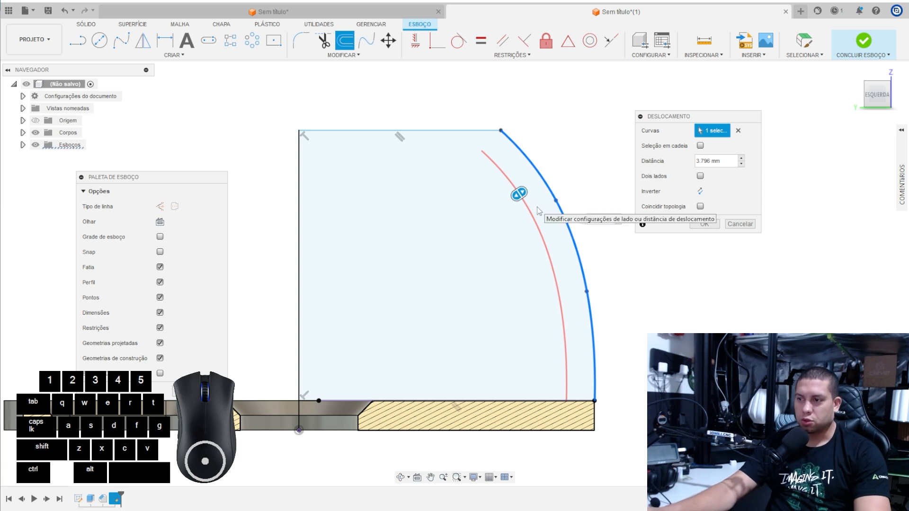
{"action": "type", "text": "2"}
{"action": "key", "text": "Return"}
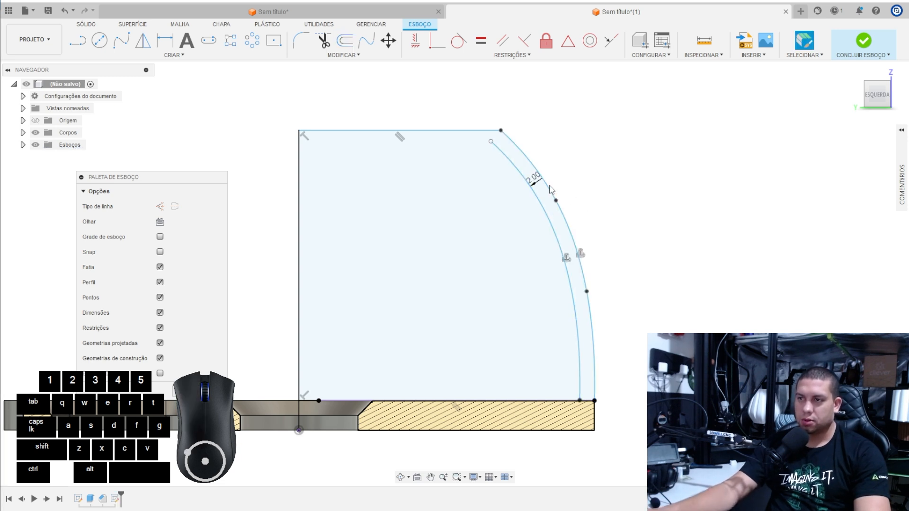
Step: Set the offset distance between the two flange curves to 3 mm
{"action": "double_click", "coordinate": [534, 179]}
{"action": "type", "text": "3"}
{"action": "key", "text": "Return"}
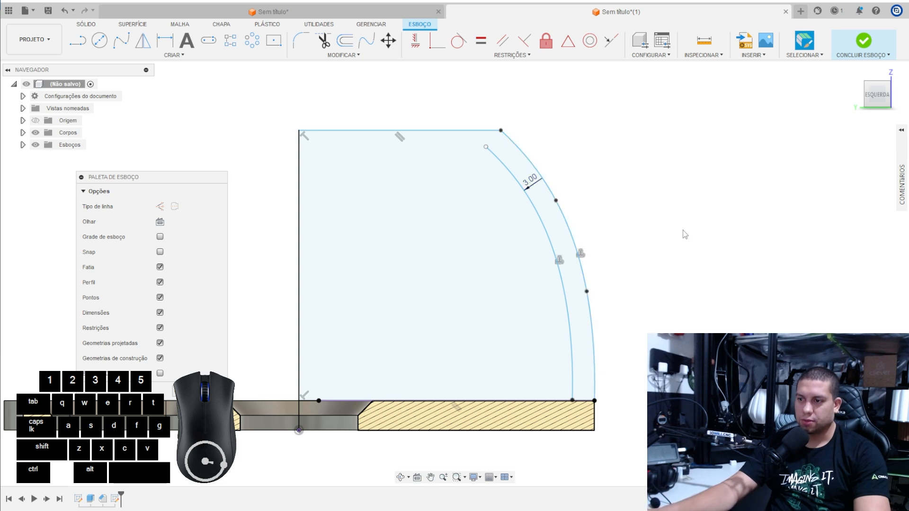
Step: Extend the inner flange curve at both ends, down to the disc's upper face and up to the profile's horizontal line
{"action": "scroll", "coordinate": [572, 402], "scroll_direction": "up", "scroll_amount": 10}
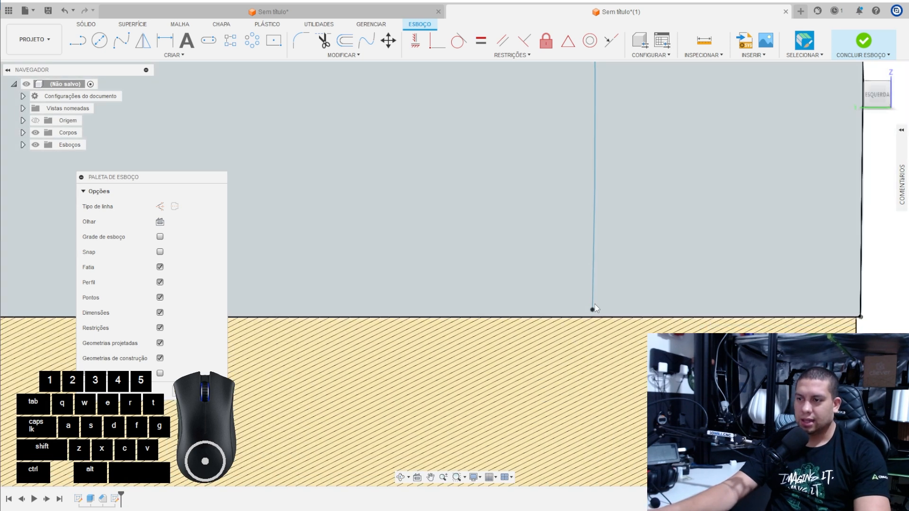
{"action": "middle_click_drag", "start_coordinate": [594, 308], "coordinate": [442, 273]}
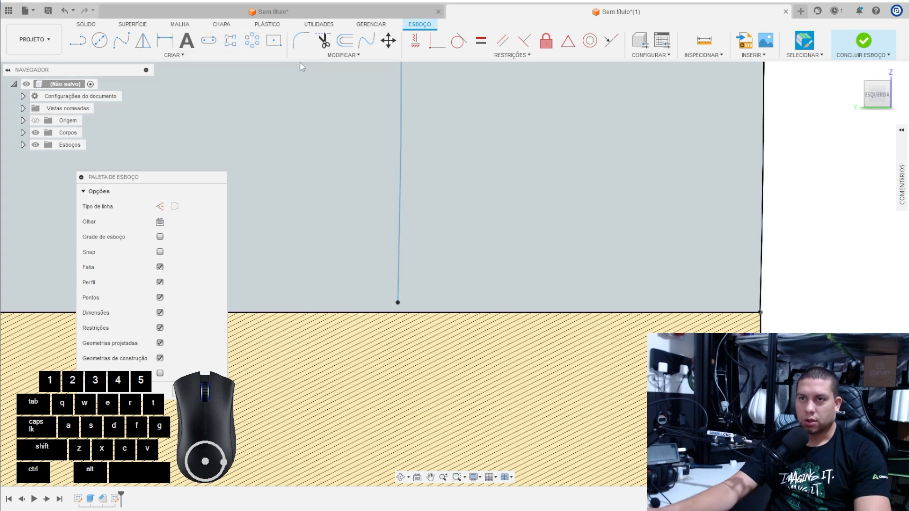
{"action": "left_click", "coordinate": [322, 55]}
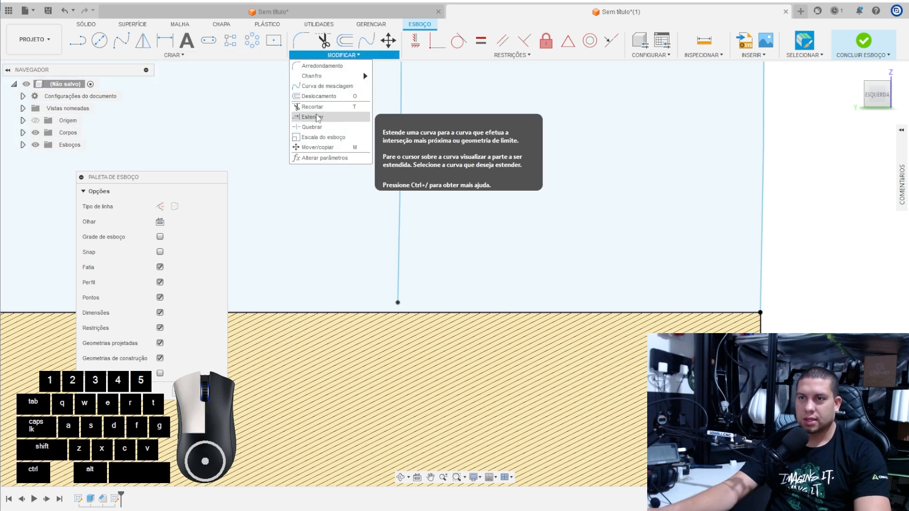
{"action": "left_click", "coordinate": [312, 107]}
{"action": "scroll", "coordinate": [330, 334], "scroll_direction": "down", "scroll_amount": 1}
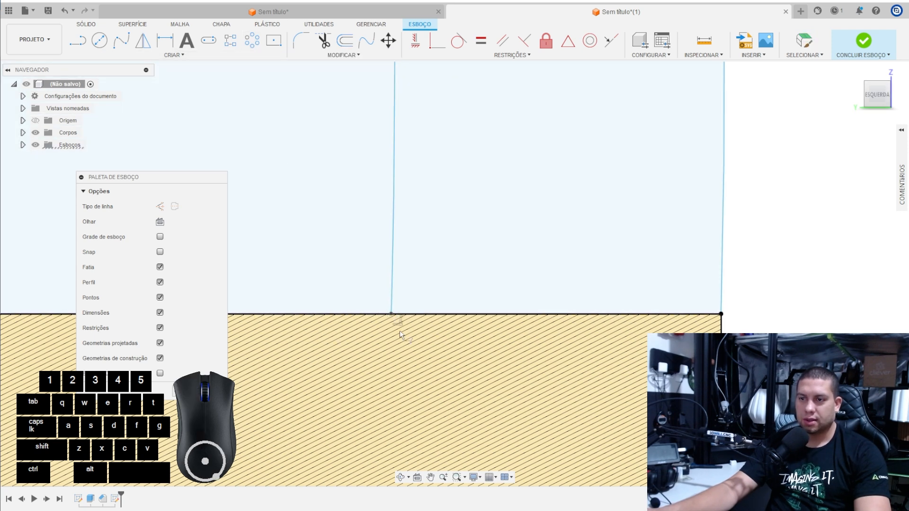
{"action": "scroll", "coordinate": [397, 322], "scroll_direction": "down", "scroll_amount": 5}
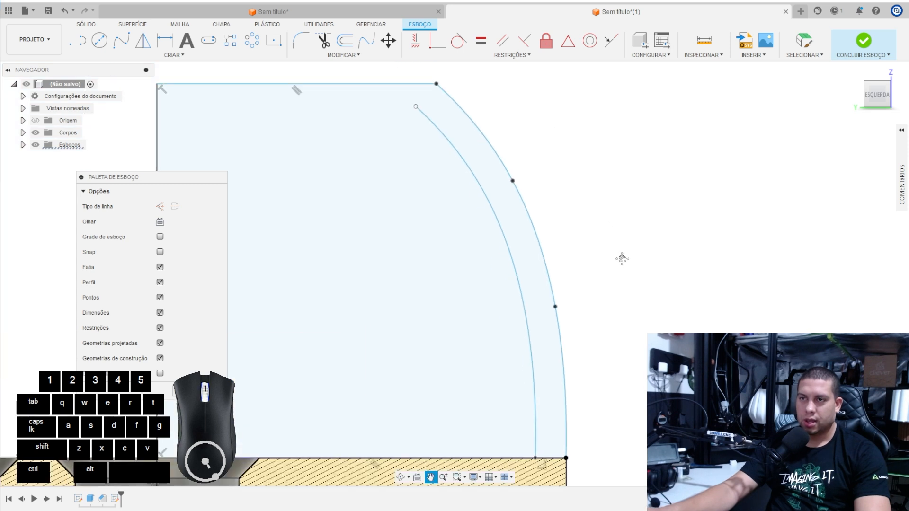
{"action": "scroll", "coordinate": [515, 199], "scroll_direction": "up", "scroll_amount": 5}
{"action": "left_click", "coordinate": [523, 200]}
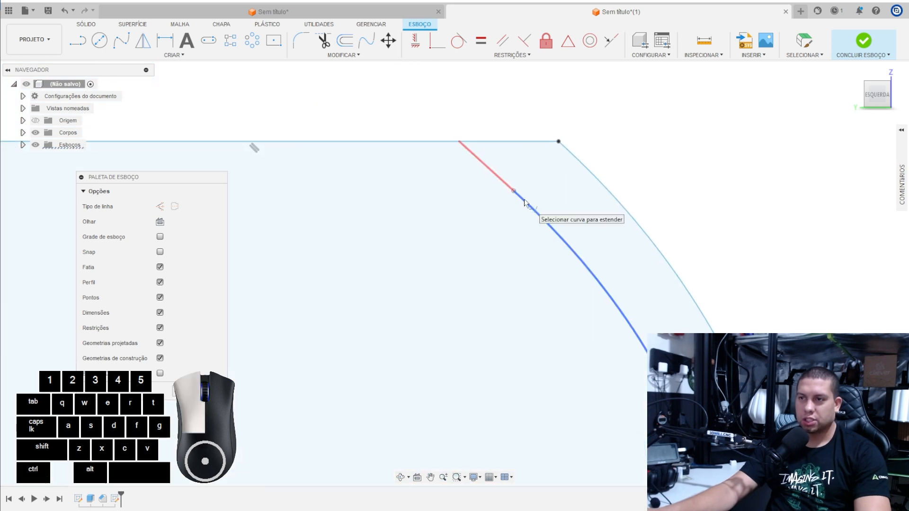
Step: Finish the flange sketch and revolve the narrow band between the two curves about the disc's central axis
{"action": "scroll", "coordinate": [458, 118], "scroll_direction": "down", "scroll_amount": 5}
{"action": "scroll", "coordinate": [458, 117], "scroll_direction": "down", "scroll_amount": 2}
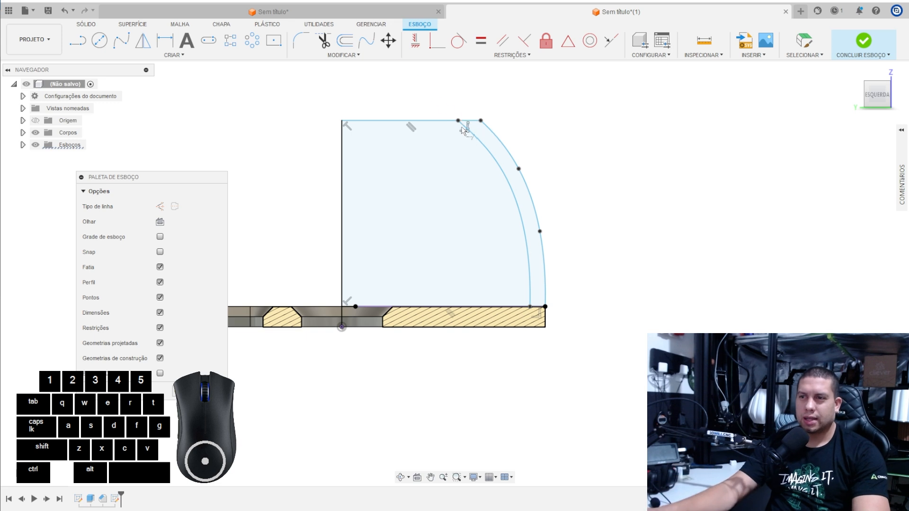
{"action": "mouse_move", "coordinate": [503, 166]}
{"action": "middle_mouse_down", "text": "shift"}
{"action": "mouse_move", "coordinate": [532, 138]}
{"action": "mouse_move", "coordinate": [605, 194]}
{"action": "middle_mouse_up", "text": "shift"}
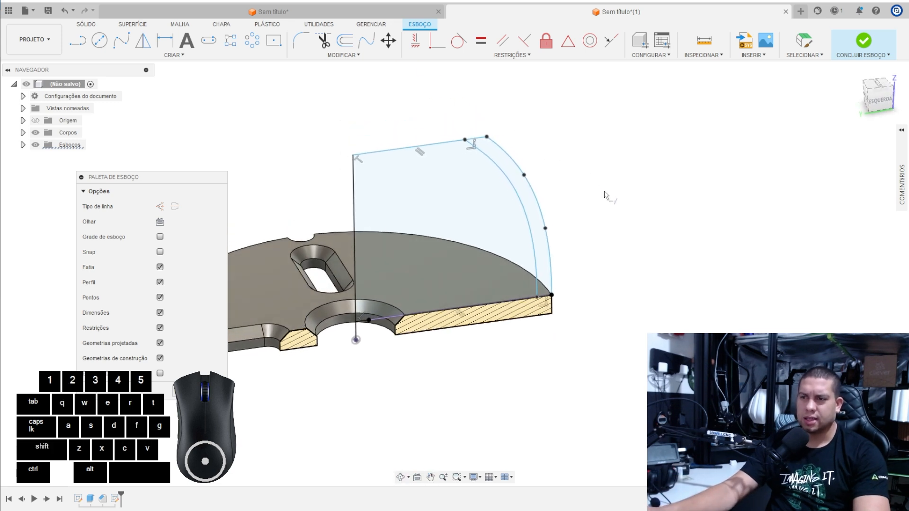
{"action": "left_click", "coordinate": [870, 46]}
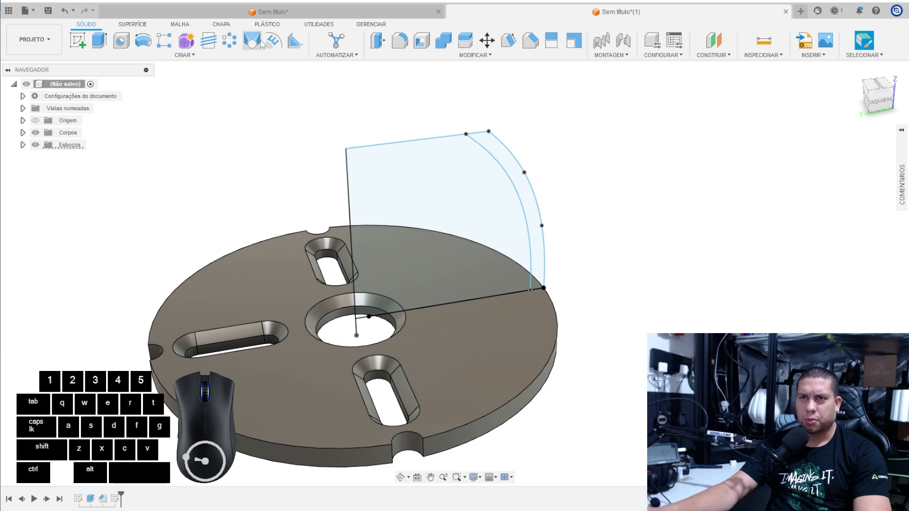
{"action": "left_click", "coordinate": [143, 41]}
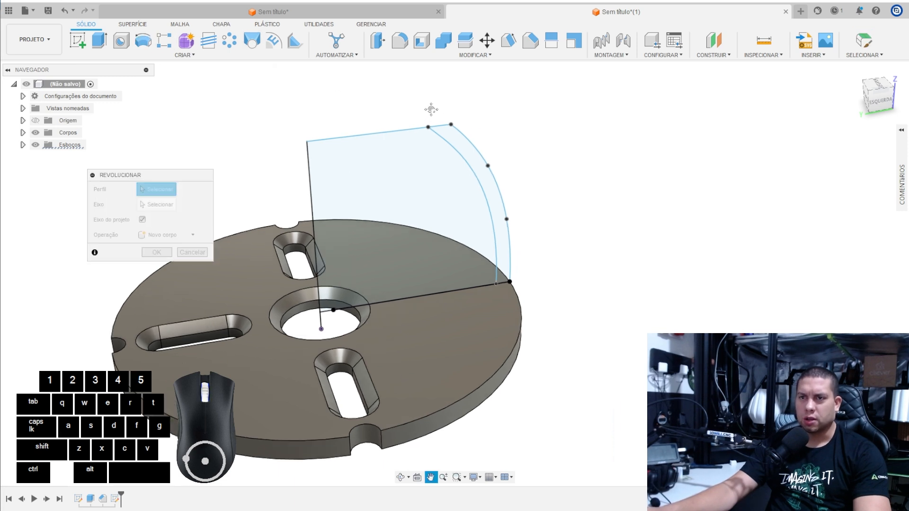
{"action": "left_click", "coordinate": [171, 206]}
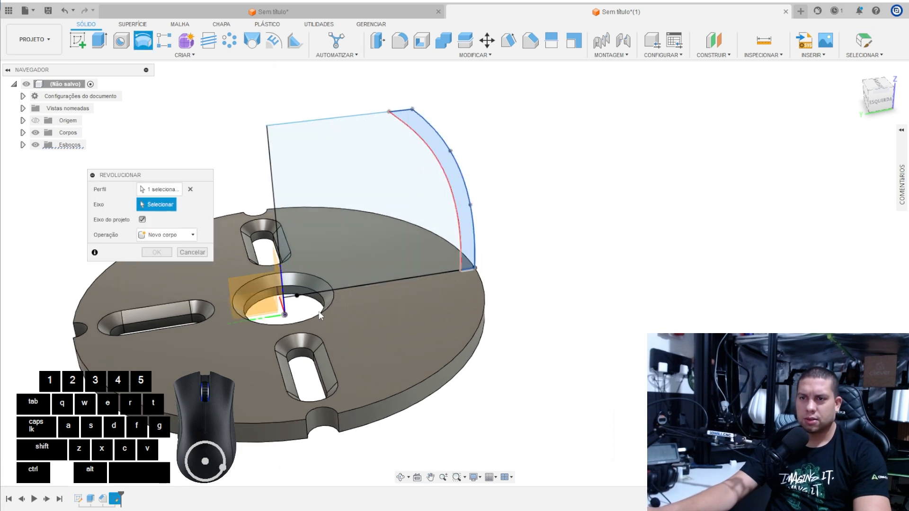
{"action": "scroll", "coordinate": [321, 301], "scroll_direction": "up", "scroll_amount": 2}
{"action": "left_click", "coordinate": [321, 301]}
{"action": "scroll", "coordinate": [432, 265], "scroll_direction": "down", "scroll_amount": 2}
{"action": "scroll", "coordinate": [432, 265], "scroll_direction": "down", "scroll_amount": 2}
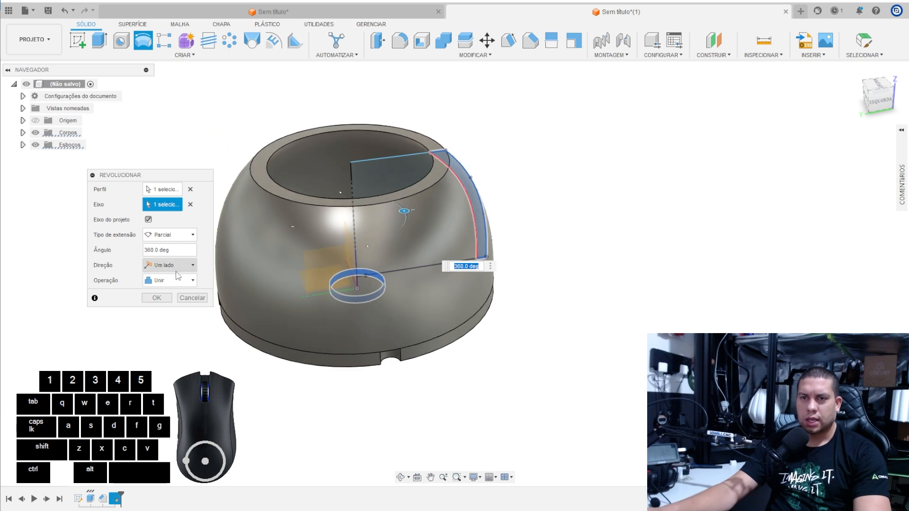
Step: Make the flange revolve a partial, symmetric sweep with an angle of 85 degrees
{"action": "left_click", "coordinate": [179, 236]}
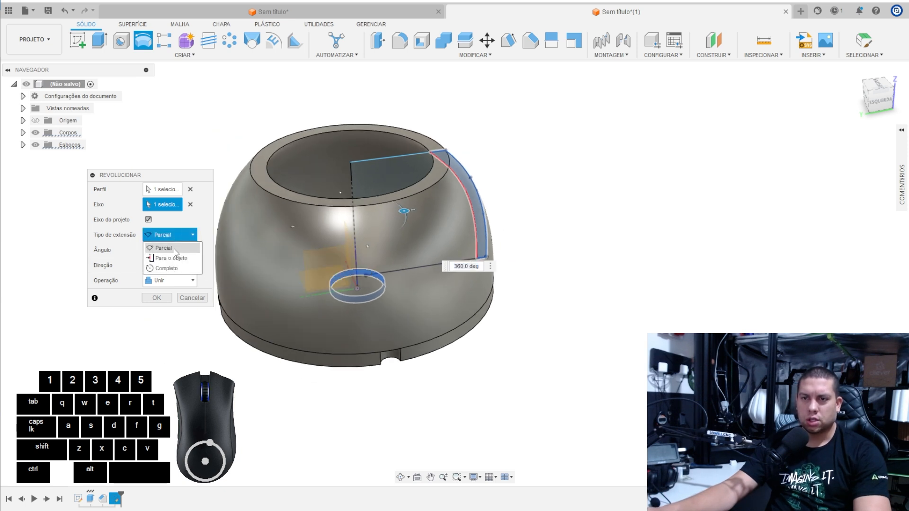
{"action": "left_click", "coordinate": [163, 248]}
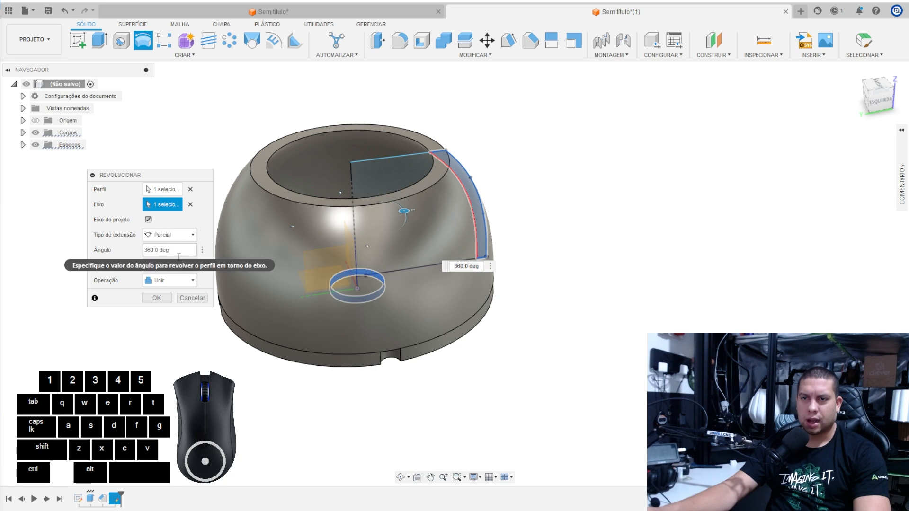
{"action": "left_click", "coordinate": [171, 265]}
{"action": "left_click", "coordinate": [166, 299]}
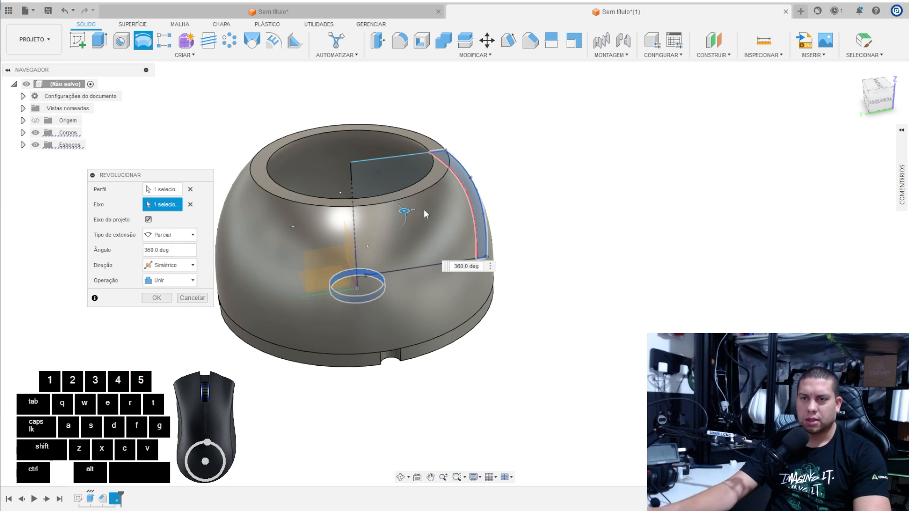
{"action": "middle_click_drag", "start_coordinate": [425, 214], "coordinate": [421, 244], "text": "shift"}
{"action": "left_click_drag", "start_coordinate": [406, 208], "coordinate": [342, 163]}
{"action": "scroll", "coordinate": [345, 162], "scroll_direction": "up", "scroll_amount": 5}
{"action": "left_click_drag", "start_coordinate": [358, 258], "coordinate": [353, 258]}
{"action": "scroll", "coordinate": [403, 168], "scroll_direction": "down", "scroll_amount": 5}
{"action": "middle_click_drag", "start_coordinate": [402, 167], "coordinate": [425, 156], "text": "shift"}
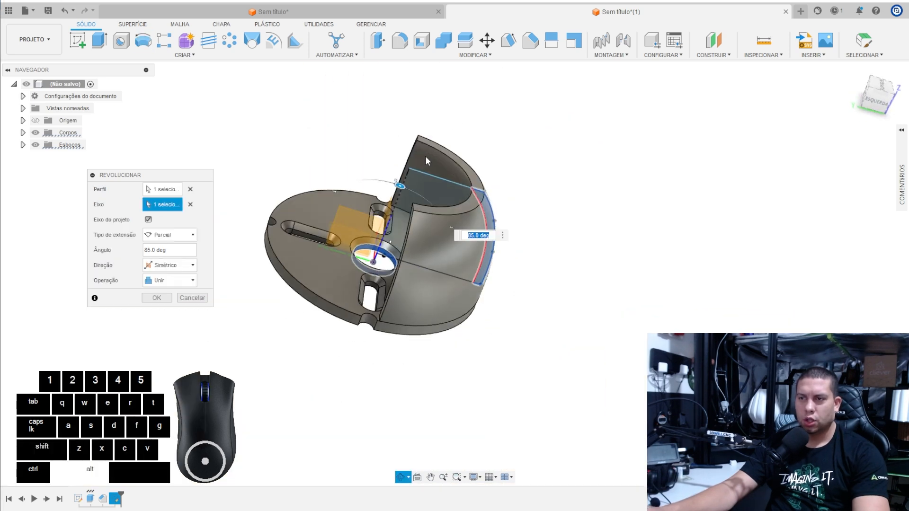
Step: Switch to Paint, undo the stray stroke and mark the flange's wavy edge on the reference photo with straight red dashes
{"action": "key", "text": "alt+Tab"}
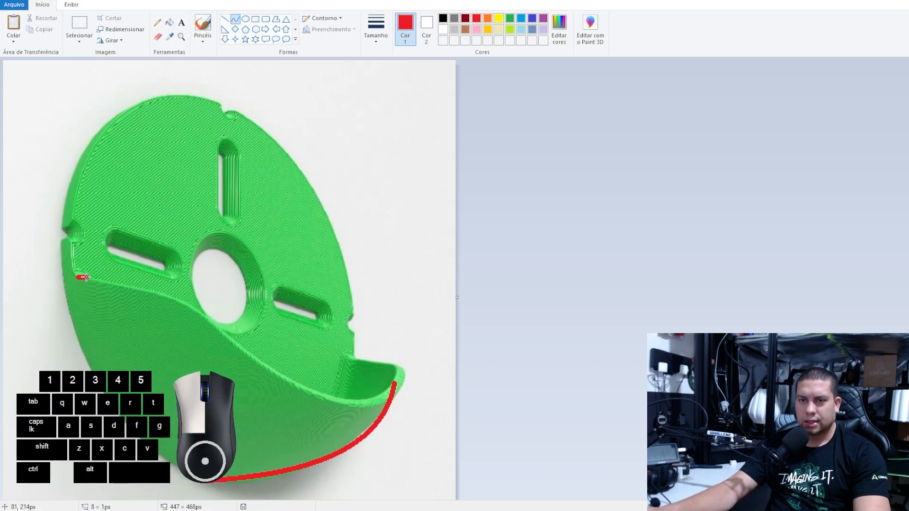
{"action": "key", "text": "ctrl+z"}
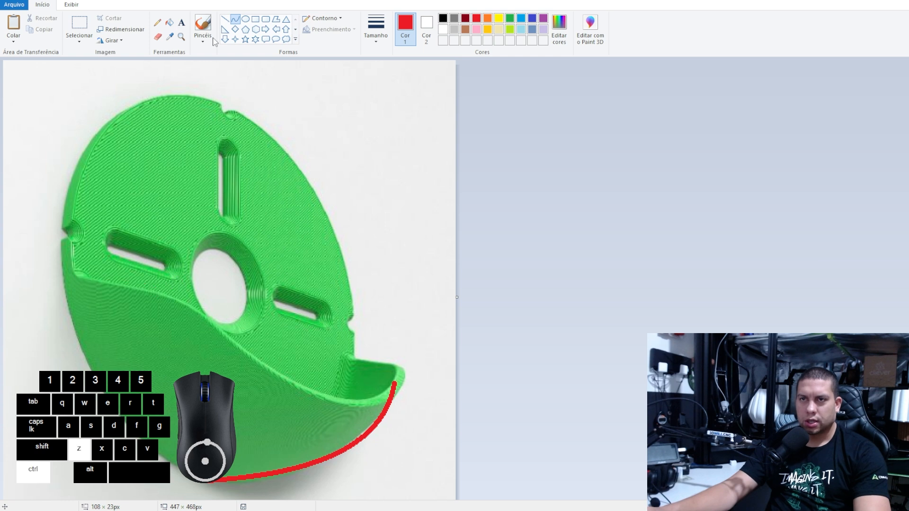
{"action": "left_click", "coordinate": [226, 21]}
{"action": "mouse_move", "coordinate": [80, 275]}
{"action": "left_mouse_down"}
{"action": "mouse_move", "coordinate": [161, 291]}
{"action": "mouse_move", "coordinate": [242, 339]}
{"action": "left_mouse_up"}
{"action": "left_click_drag", "start_coordinate": [272, 368], "coordinate": [336, 393]}
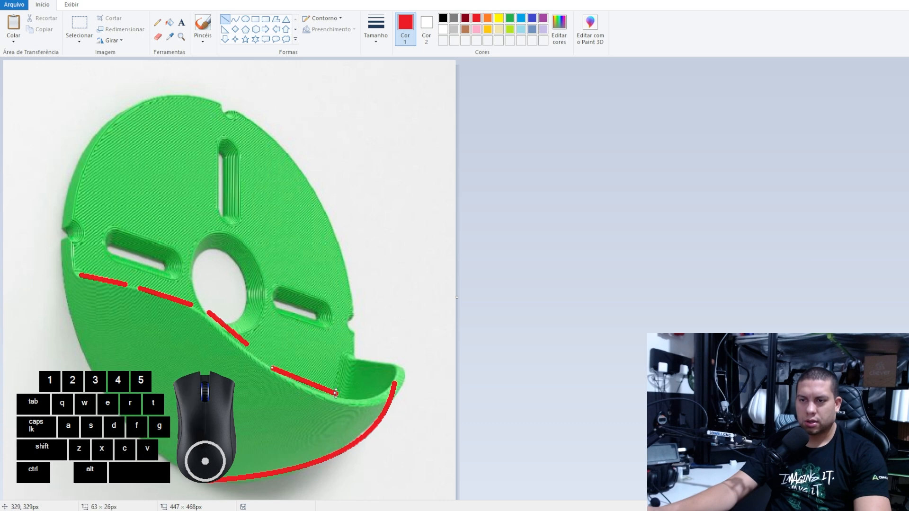
{"action": "left_click", "coordinate": [435, 298]}
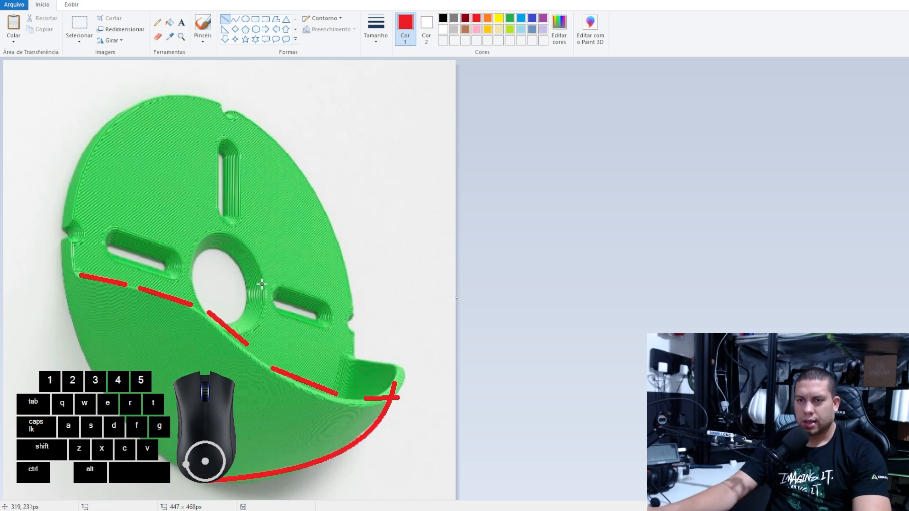
{"action": "key", "text": "alt+Tab"}
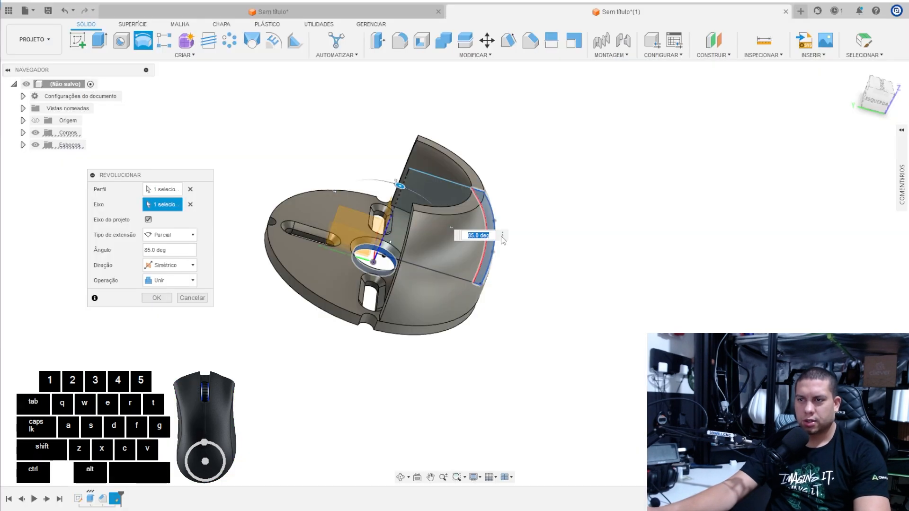
Step: Accept the flange revolve in Fusion 360 and start a sketch on the vertical side plane through the disc's centre
{"action": "left_click", "coordinate": [157, 298]}
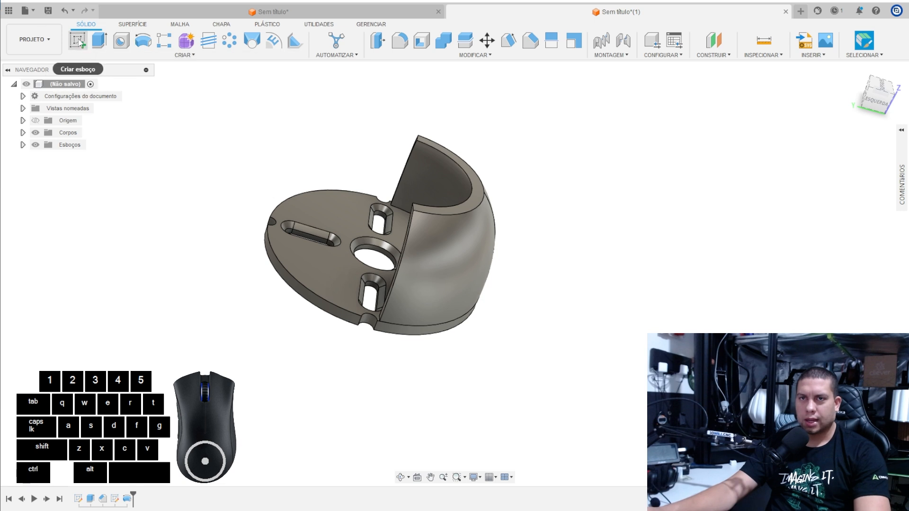
{"action": "scroll", "coordinate": [333, 128], "scroll_direction": "up", "scroll_amount": 3}
{"action": "middle_click_drag", "start_coordinate": [304, 128], "coordinate": [298, 71], "text": "shift"}
{"action": "left_click", "coordinate": [79, 41]}
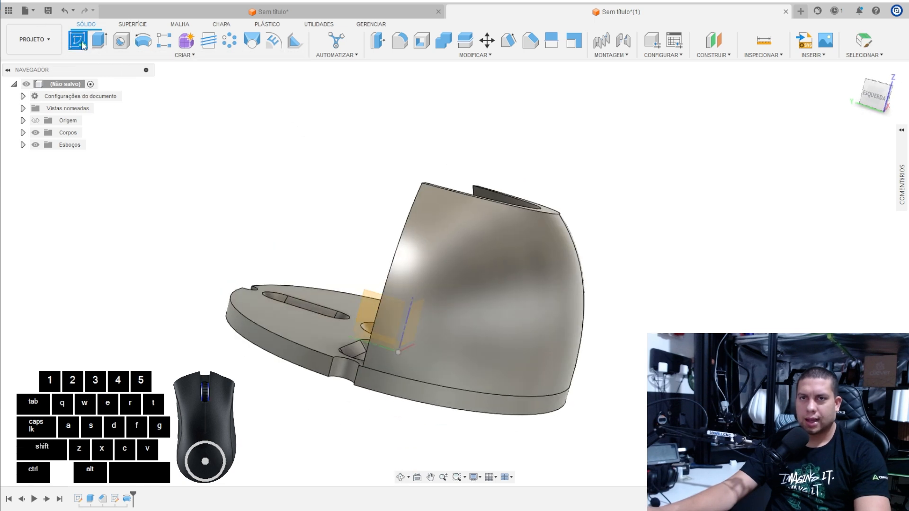
{"action": "left_click", "coordinate": [367, 233]}
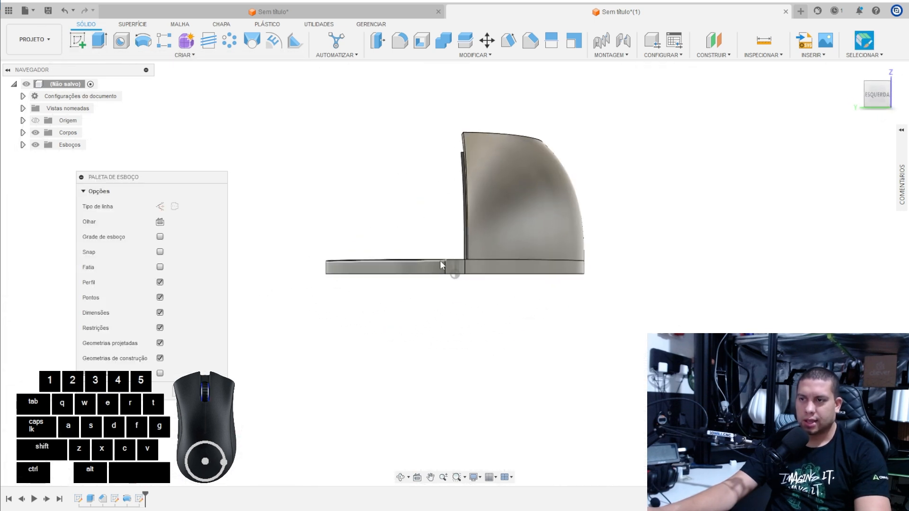
Step: Set the camera to orthographic and compare the flange's side view with the marked reference photo
{"action": "left_click", "coordinate": [477, 479]}
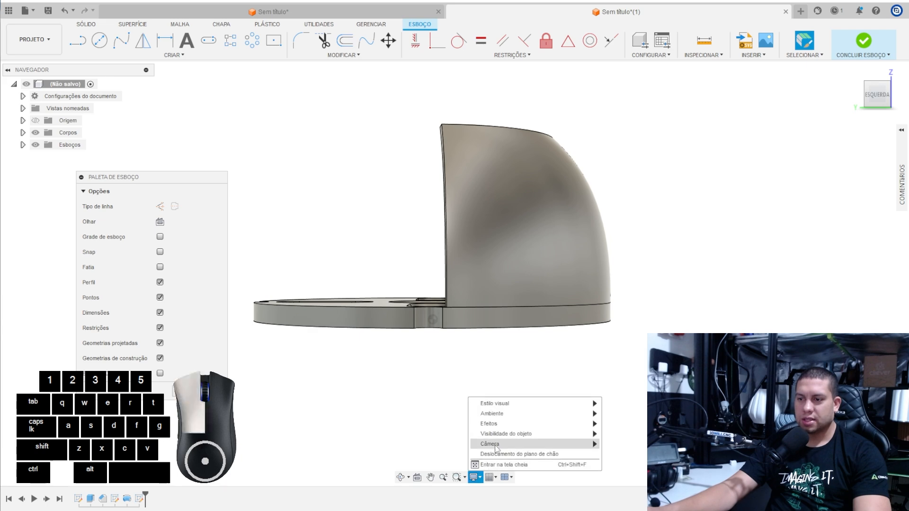
{"action": "key", "text": "alt+Tab"}
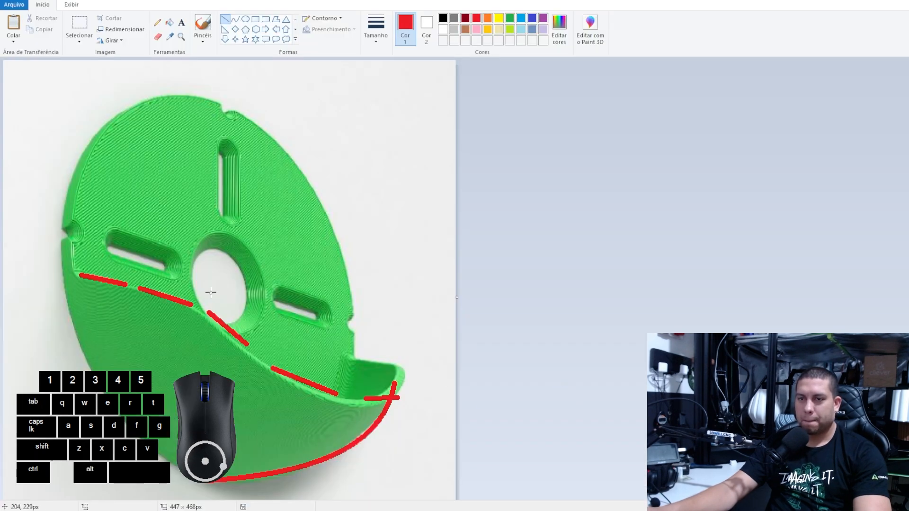
{"action": "key", "text": "alt+Tab"}
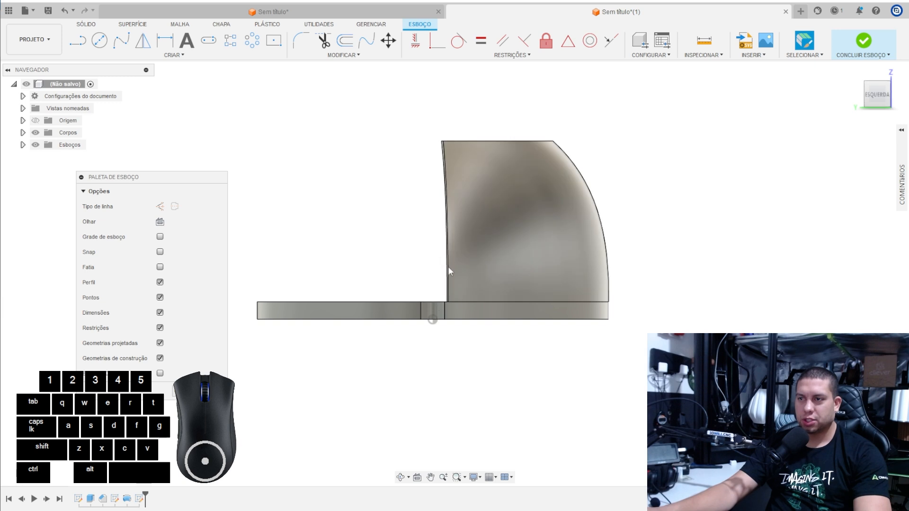
{"action": "key", "text": "alt+Tab"}
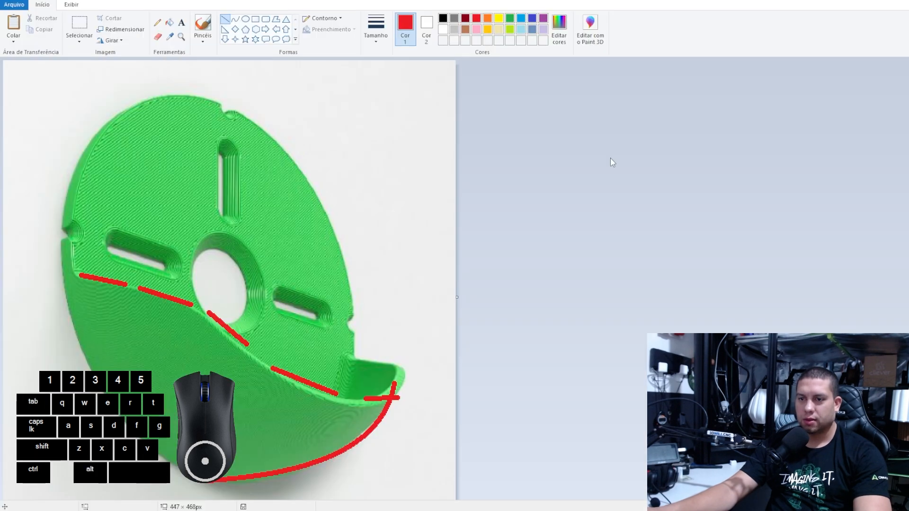
{"action": "key", "text": "alt+Tab"}
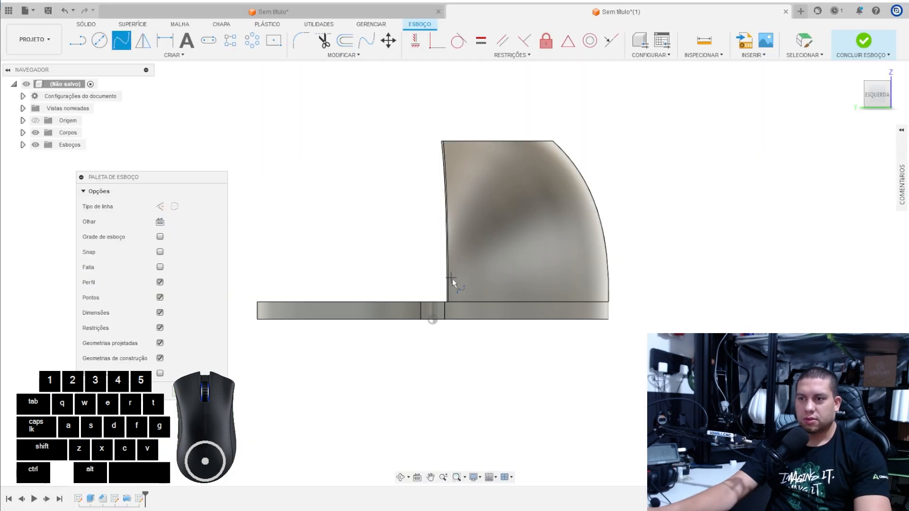
Step: Project the flange's outer vertical end edge into the sketch
{"action": "scroll", "coordinate": [453, 279], "scroll_direction": "up", "scroll_amount": 5}
{"action": "key", "text": "p"}
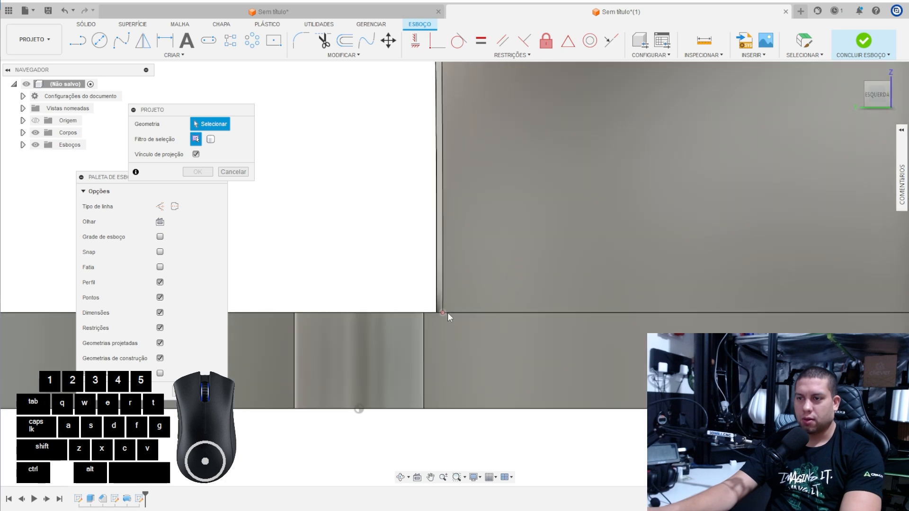
{"action": "scroll", "coordinate": [447, 313], "scroll_direction": "up", "scroll_amount": 4}
{"action": "scroll", "coordinate": [430, 310], "scroll_direction": "down", "scroll_amount": 2}
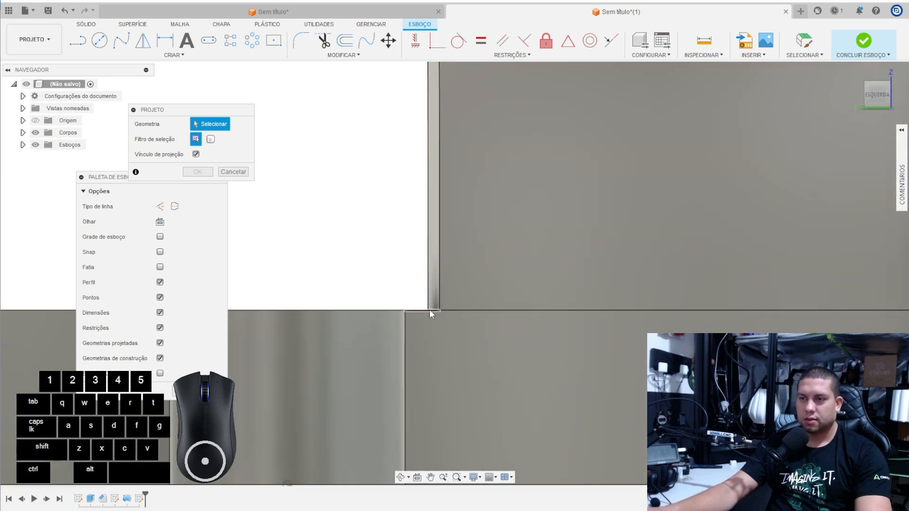
{"action": "middle_click_drag", "start_coordinate": [430, 309], "coordinate": [436, 313], "text": "shift"}
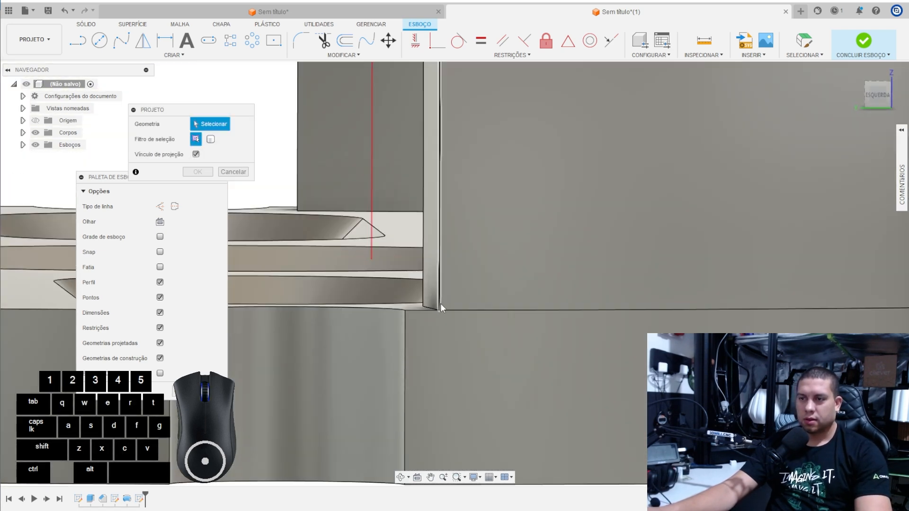
{"action": "left_click", "coordinate": [440, 291]}
{"action": "left_click", "coordinate": [879, 95]}
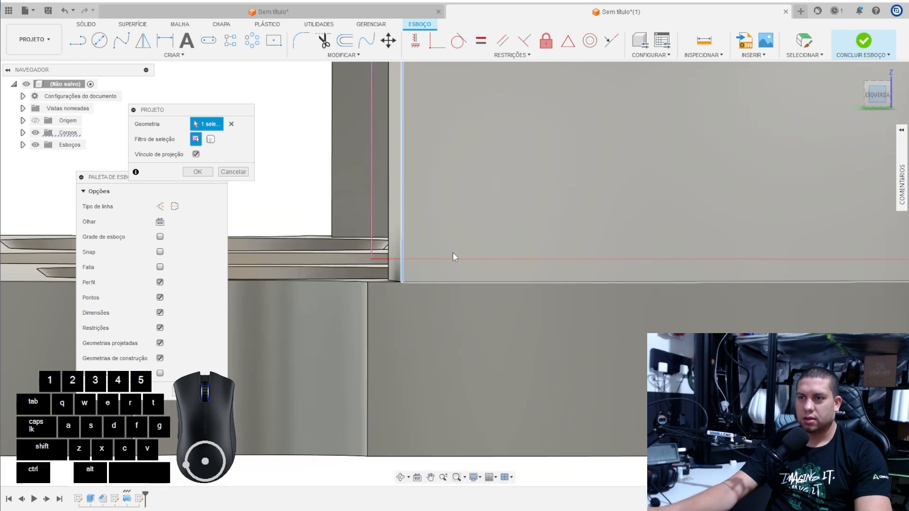
{"action": "key", "text": "Return"}
Step: Draw a fit-point spline from the projected edge's lower end, through two intermediate points, to just beyond the flange's outer curve
{"action": "middle_click_drag", "start_coordinate": [334, 260], "coordinate": [379, 386]}
{"action": "key", "text": "l"}
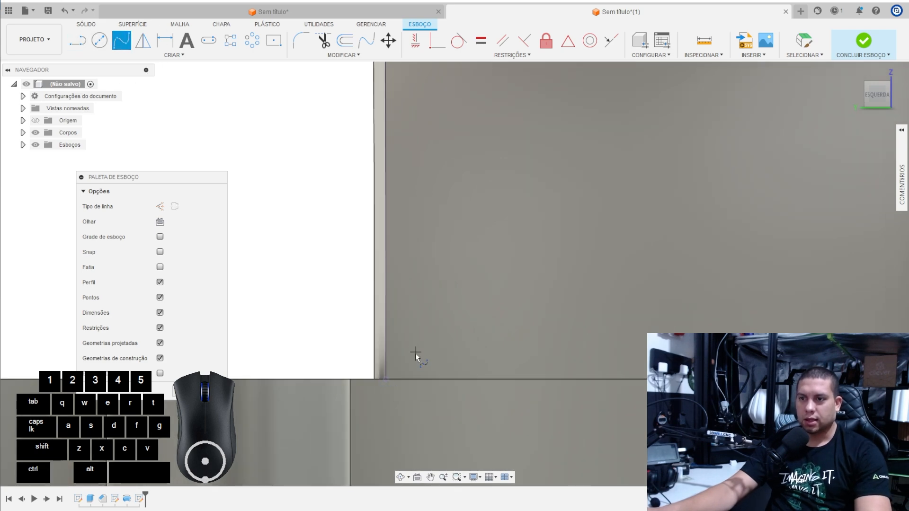
{"action": "left_click", "coordinate": [385, 378]}
{"action": "scroll", "coordinate": [407, 373], "scroll_direction": "down", "scroll_amount": 5}
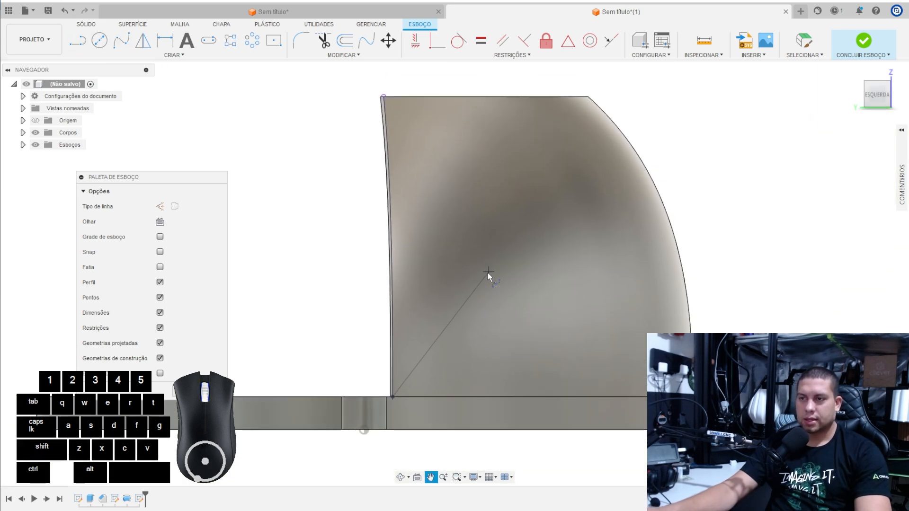
{"action": "key", "text": "alt+Tab"}
{"action": "key", "text": "alt+Tab"}
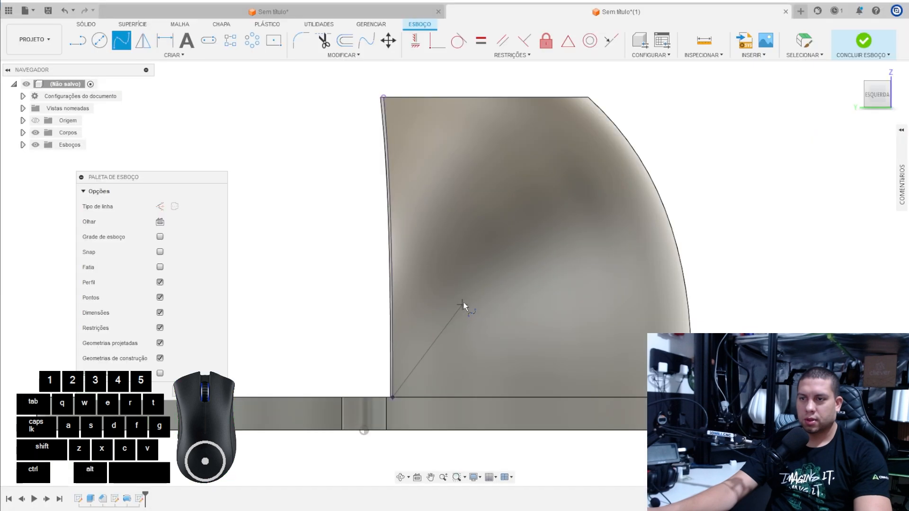
{"action": "left_click", "coordinate": [634, 228]}
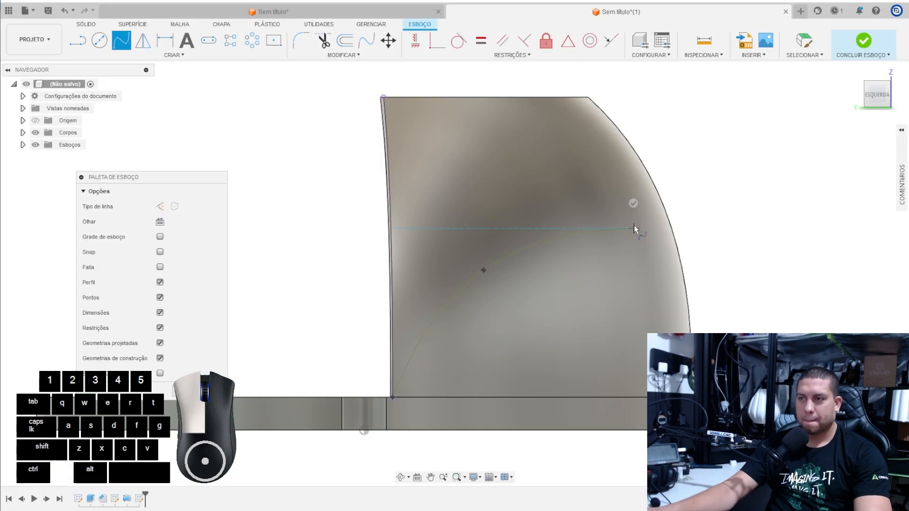
{"action": "left_click", "coordinate": [700, 185]}
{"action": "right_click", "coordinate": [699, 185]}
{"action": "left_click", "coordinate": [680, 208]}
Step: Move the spline's two intermediate points slightly lower to smooth its shape and finish the sketch
{"action": "left_click_drag", "start_coordinate": [634, 229], "coordinate": [642, 240]}
{"action": "left_click_drag", "start_coordinate": [488, 270], "coordinate": [491, 283]}
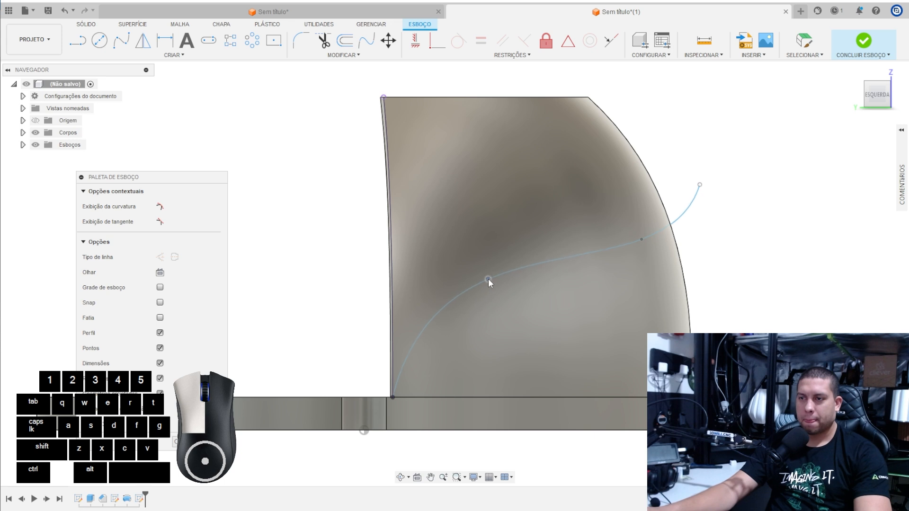
{"action": "left_click", "coordinate": [735, 183]}
{"action": "left_click", "coordinate": [864, 51]}
Step: Split the part body along the wavy spline, with the splitting tool extended
{"action": "mouse_move", "coordinate": [427, 248]}
{"action": "middle_mouse_down", "text": "shift"}
{"action": "mouse_move", "coordinate": [439, 236]}
{"action": "mouse_move", "coordinate": [492, 279]}
{"action": "mouse_move", "coordinate": [559, 209]}
{"action": "middle_mouse_up", "text": "shift"}
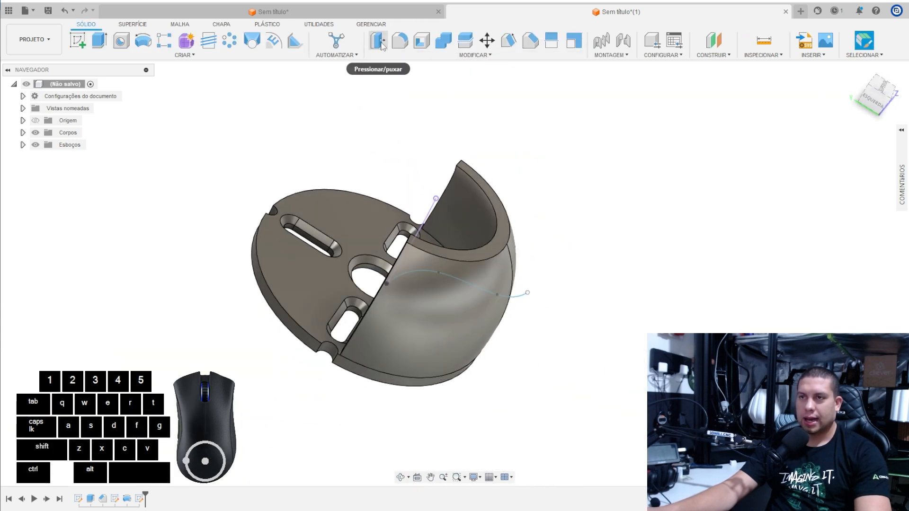
{"action": "left_click", "coordinate": [463, 42]}
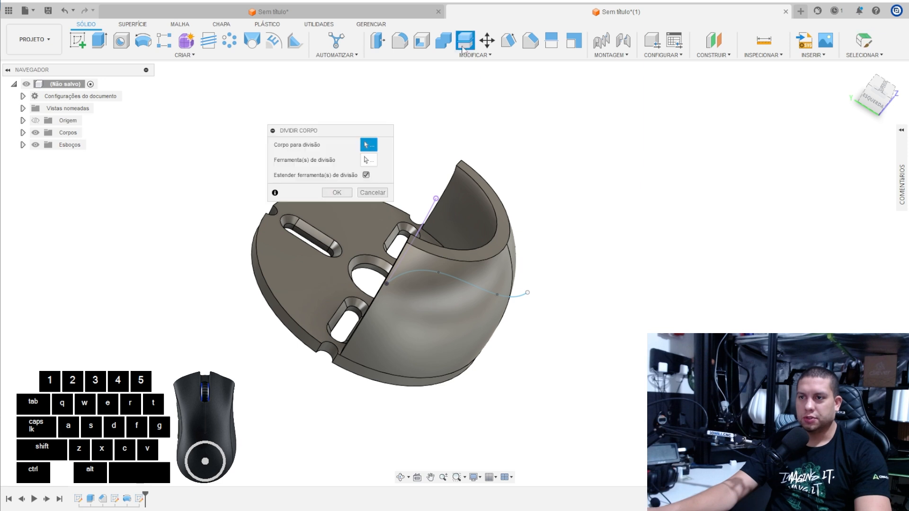
{"action": "left_click", "coordinate": [473, 258]}
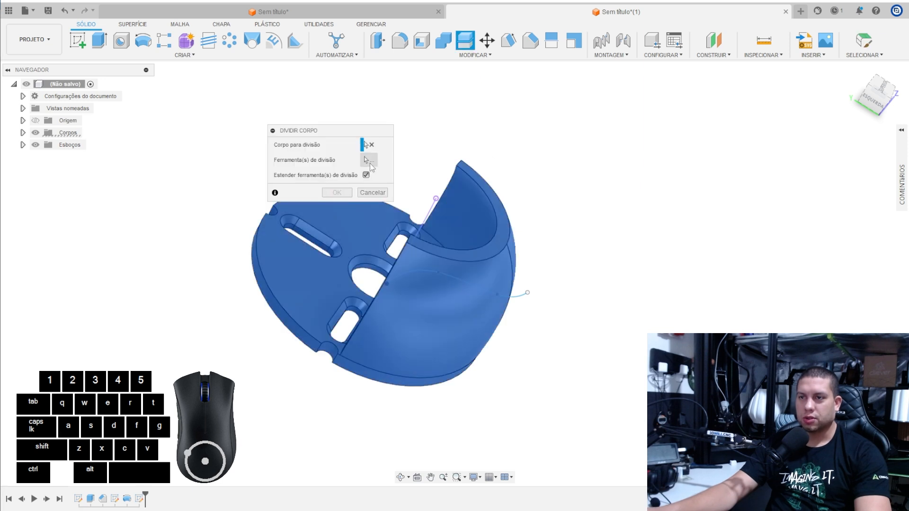
{"action": "left_click", "coordinate": [524, 300]}
{"action": "mouse_move", "coordinate": [524, 300]}
{"action": "middle_mouse_down", "text": "shift"}
{"action": "mouse_move", "coordinate": [496, 226]}
{"action": "mouse_move", "coordinate": [467, 185]}
{"action": "middle_mouse_up", "text": "shift"}
{"action": "left_click", "coordinate": [339, 193]}
{"action": "middle_click_drag", "start_coordinate": [433, 219], "coordinate": [510, 180], "text": "shift"}
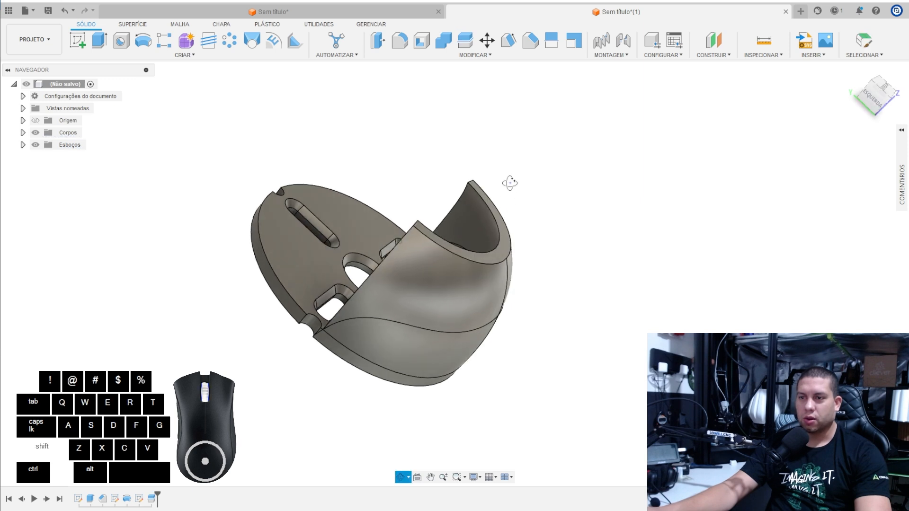
Step: Inspect the two bodies left by the split, toggling their visibility and examining the cut near the rim notch
{"action": "left_click", "coordinate": [416, 286]}
{"action": "left_click", "coordinate": [22, 133]}
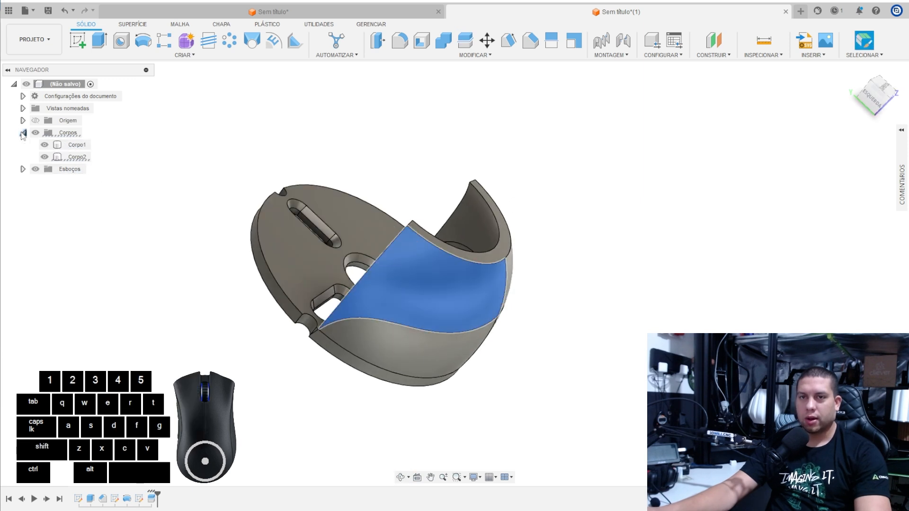
{"action": "left_click", "coordinate": [45, 157]}
{"action": "left_click", "coordinate": [45, 157]}
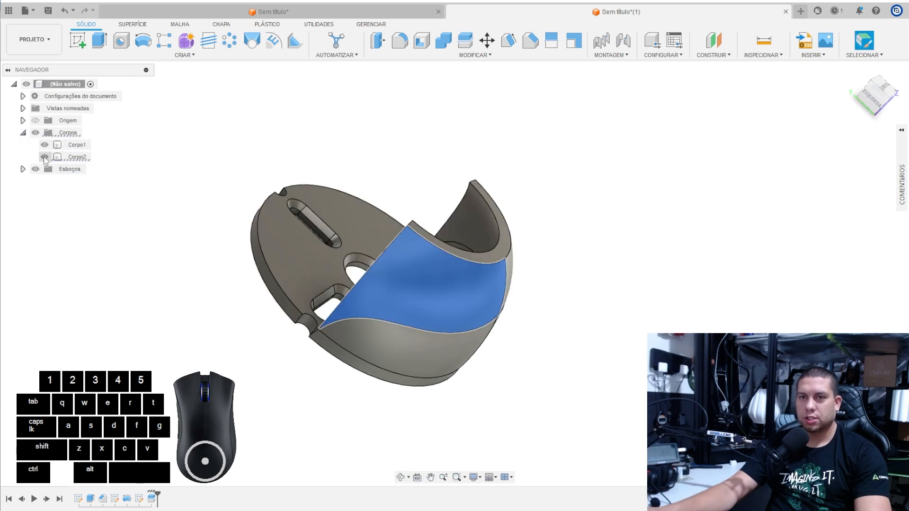
{"action": "left_click", "coordinate": [66, 145]}
{"action": "scroll", "coordinate": [384, 316], "scroll_direction": "up", "scroll_amount": 3}
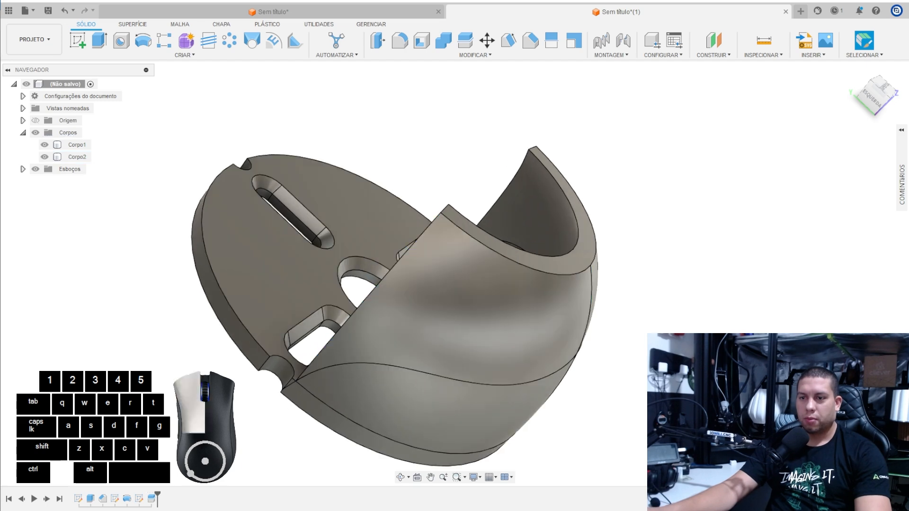
{"action": "middle_click_drag", "start_coordinate": [384, 316], "coordinate": [412, 332], "text": "shift"}
{"action": "middle_click_drag", "start_coordinate": [307, 322], "coordinate": [316, 303], "text": "shift"}
{"action": "scroll", "coordinate": [315, 303], "scroll_direction": "up", "scroll_amount": 5}
{"action": "scroll", "coordinate": [332, 316], "scroll_direction": "up", "scroll_amount": 5}
{"action": "scroll", "coordinate": [337, 327], "scroll_direction": "down", "scroll_amount": 10}
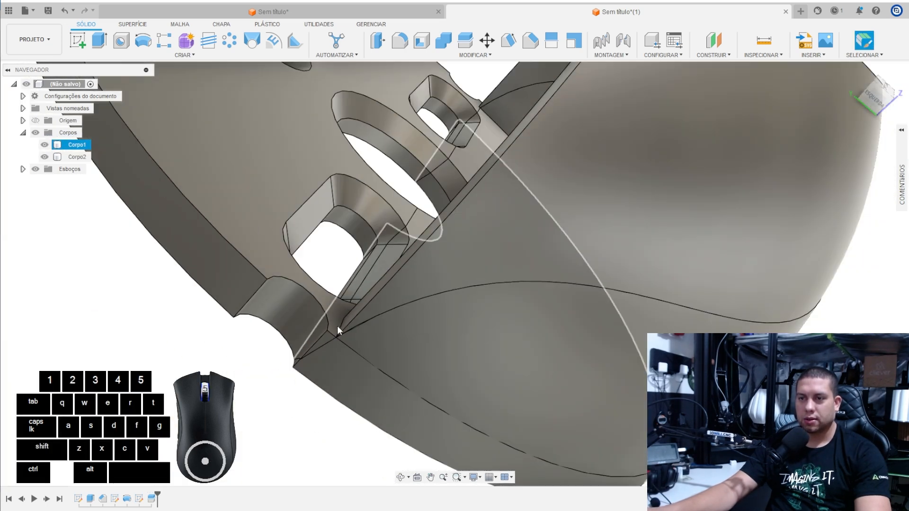
{"action": "middle_click_drag", "start_coordinate": [349, 330], "coordinate": [720, 246], "text": "shift"}
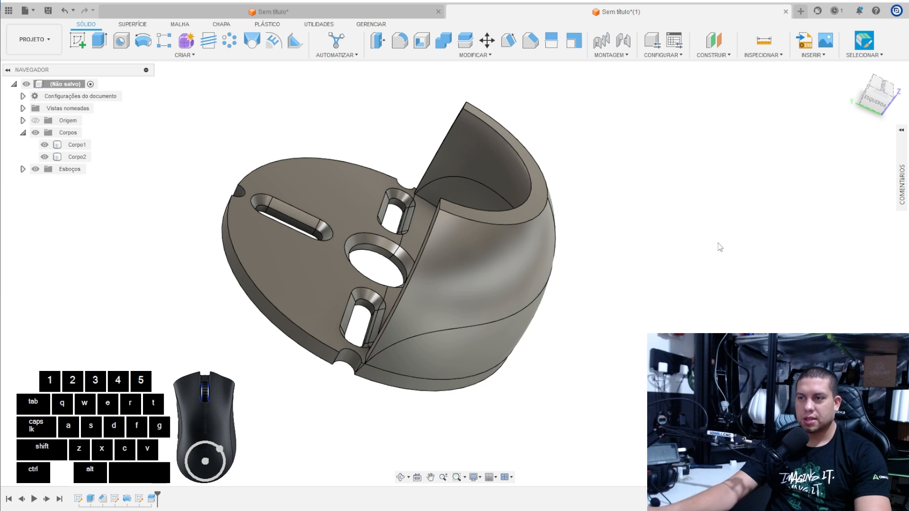
Step: Undo the visibility changes and the body split
{"action": "left_click", "coordinate": [871, 92]}
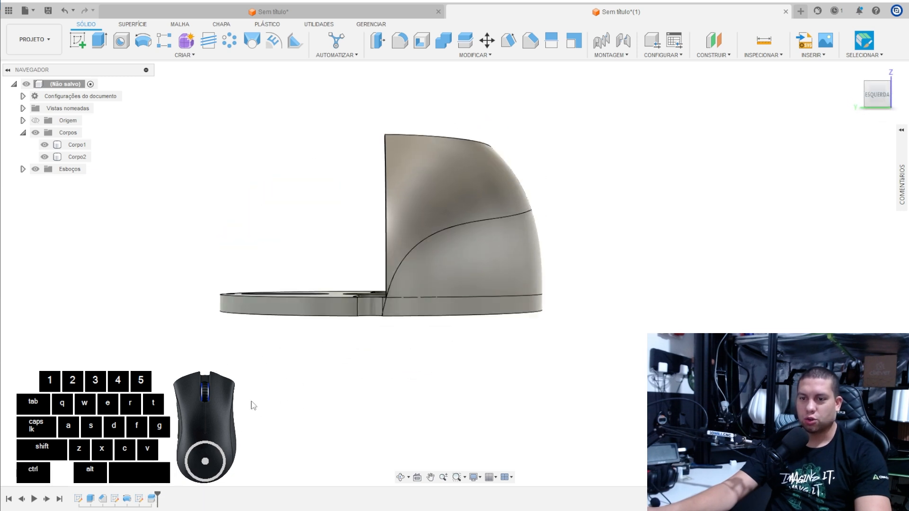
{"action": "key", "text": "ctrl+z"}
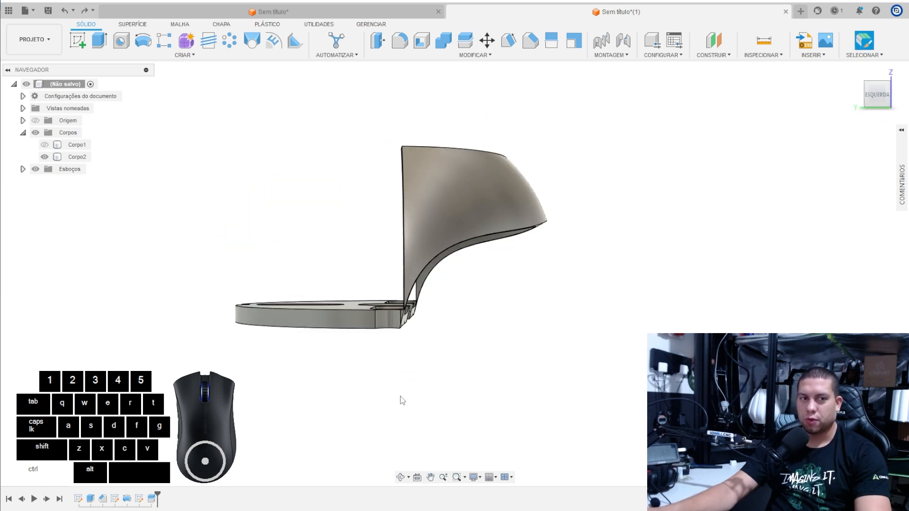
{"action": "key", "text": "ctrl+z"}
{"action": "key", "text": "ctrl+z"}
{"action": "key", "text": "ctrl+z"}
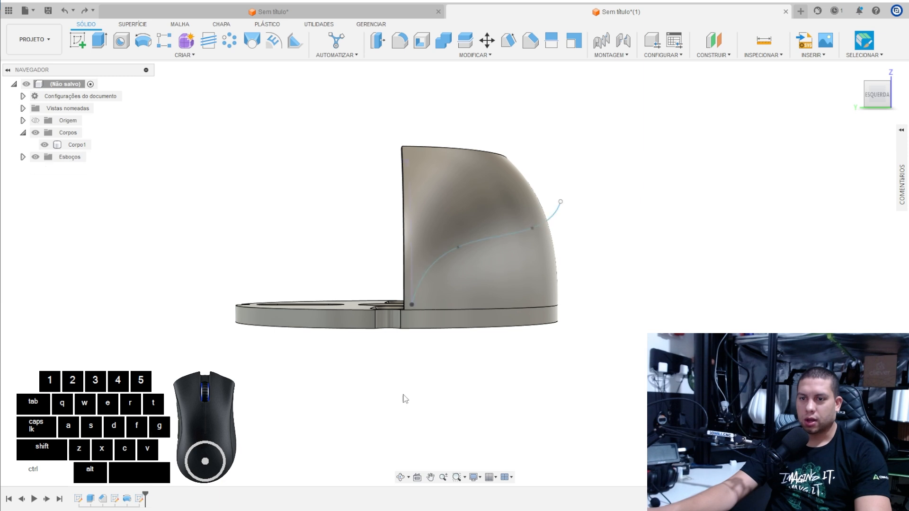
Step: Edit the spline sketch and draw connected lines from the spline's outer end, over the flange's top, down to just above the disc
{"action": "right_click", "coordinate": [140, 500]}
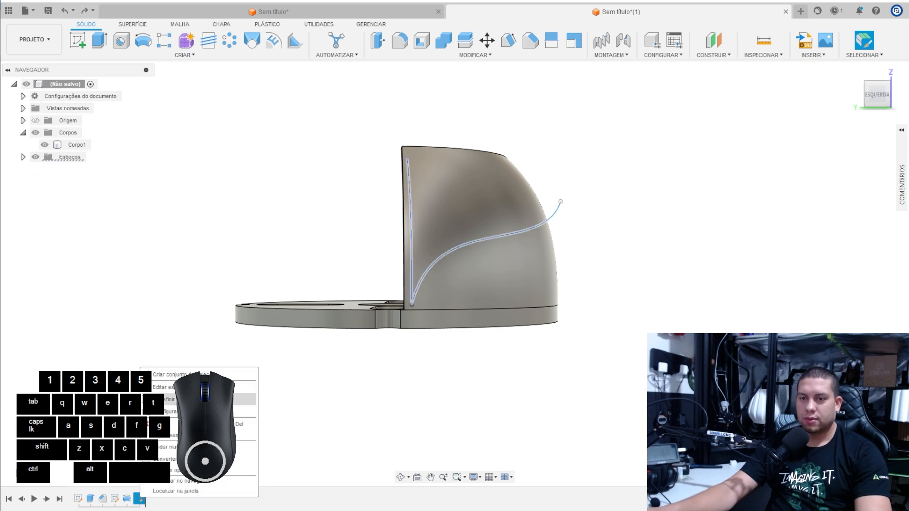
{"action": "left_click", "coordinate": [166, 387]}
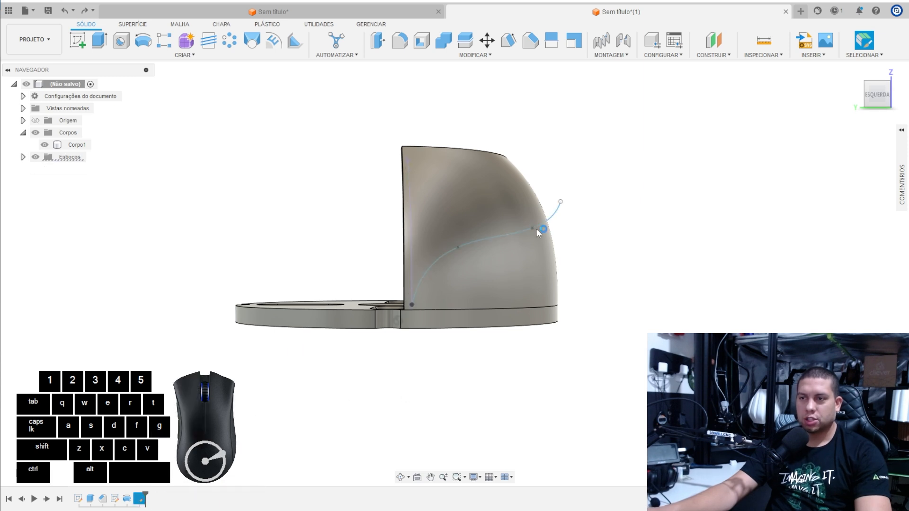
{"action": "left_click", "coordinate": [560, 201]}
{"action": "left_click", "coordinate": [507, 128]}
{"action": "left_click", "coordinate": [369, 128]}
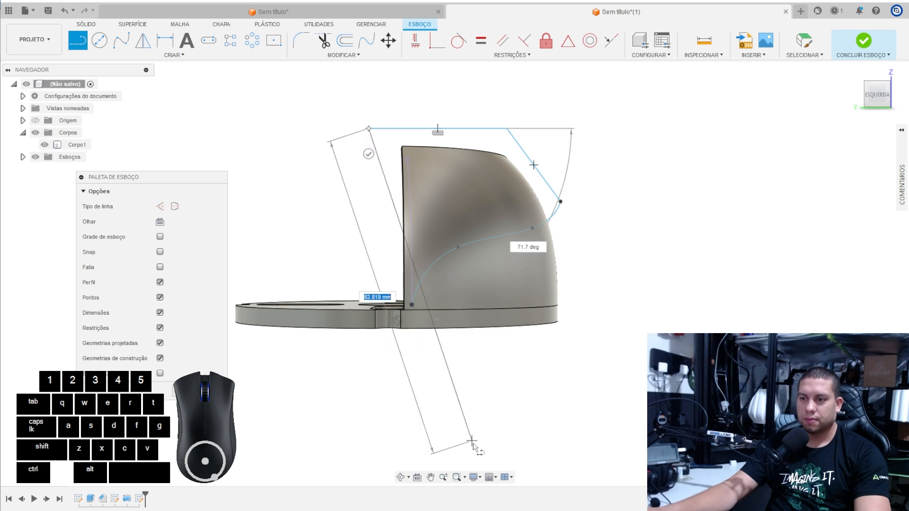
{"action": "right_click", "coordinate": [472, 441]}
{"action": "mouse_move", "coordinate": [499, 441]}
{"action": "left_click", "coordinate": [616, 440]}
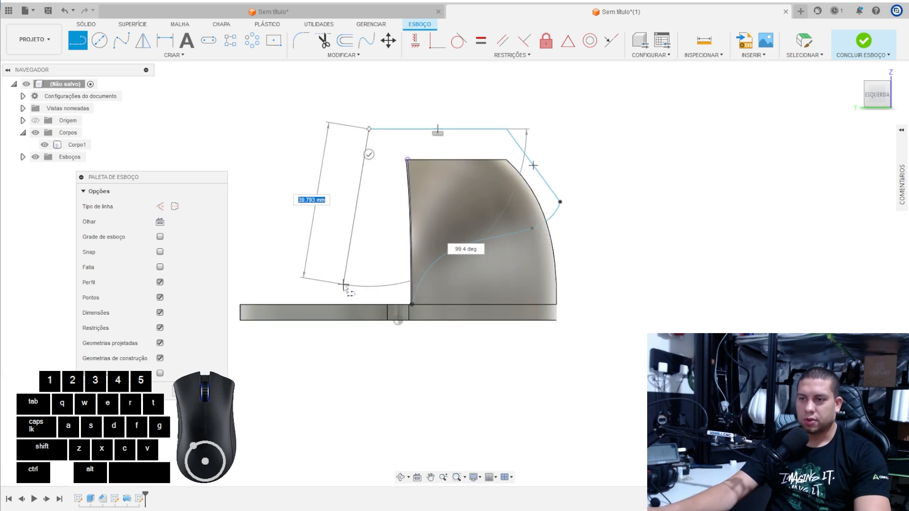
{"action": "scroll", "coordinate": [347, 286], "scroll_direction": "up", "scroll_amount": 5}
{"action": "scroll", "coordinate": [403, 364], "scroll_direction": "up", "scroll_amount": 3}
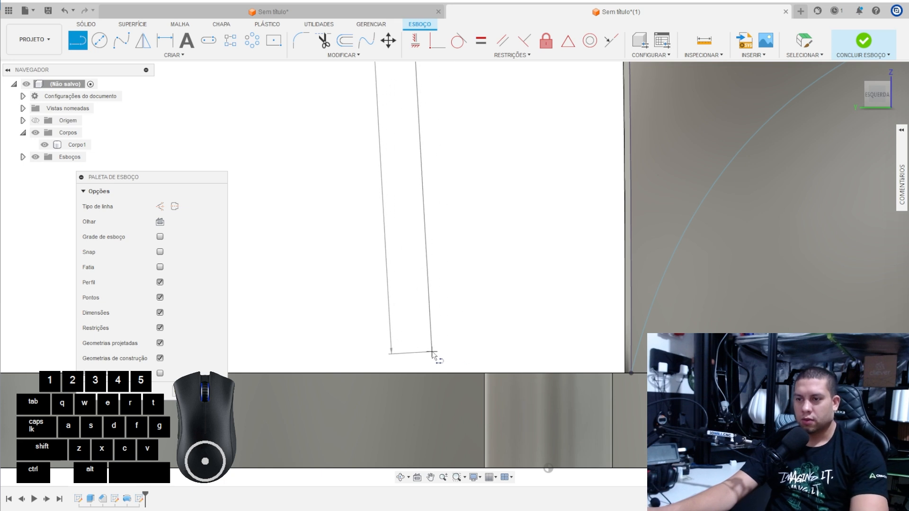
{"action": "left_click", "coordinate": [426, 366]}
{"action": "right_click", "coordinate": [447, 365]}
{"action": "left_click", "coordinate": [487, 371]}
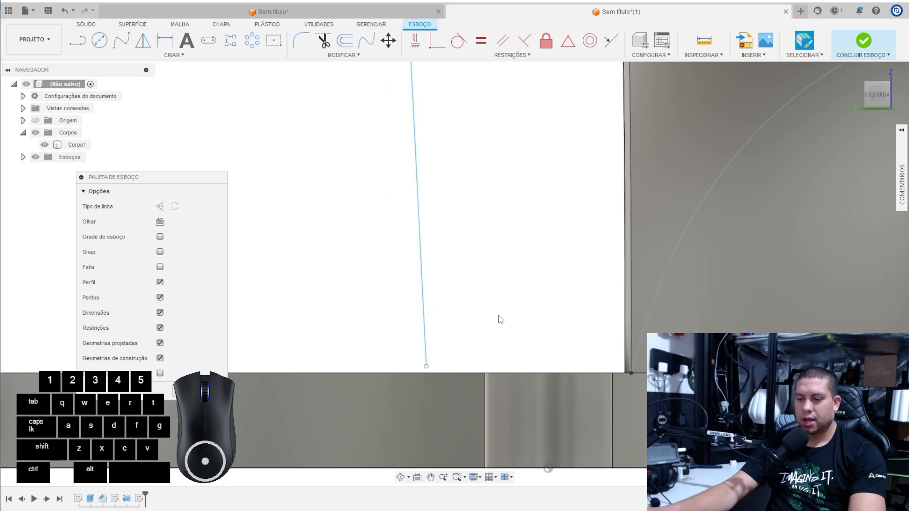
Step: Project the disc's upper edge into the sketch and make the last line's lower endpoint coincident with it
{"action": "key", "text": "p"}
{"action": "left_click", "coordinate": [470, 373]}
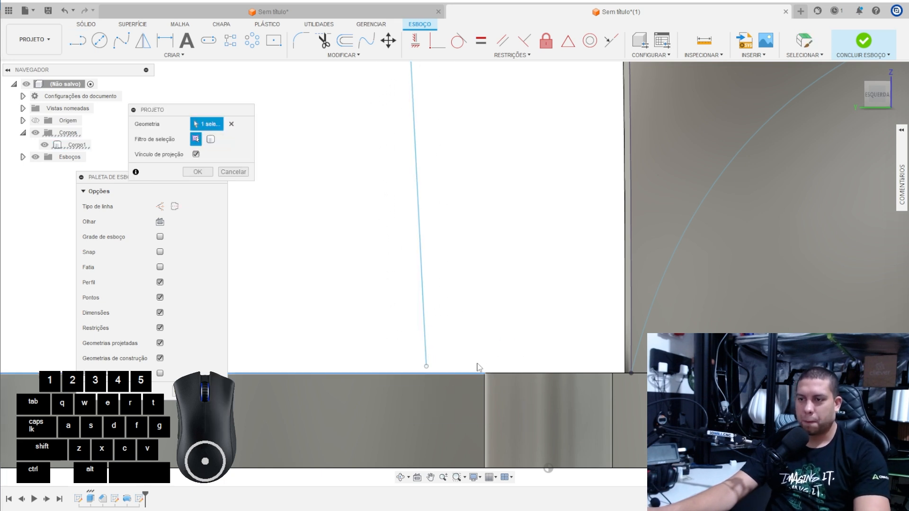
{"action": "key", "text": "Return"}
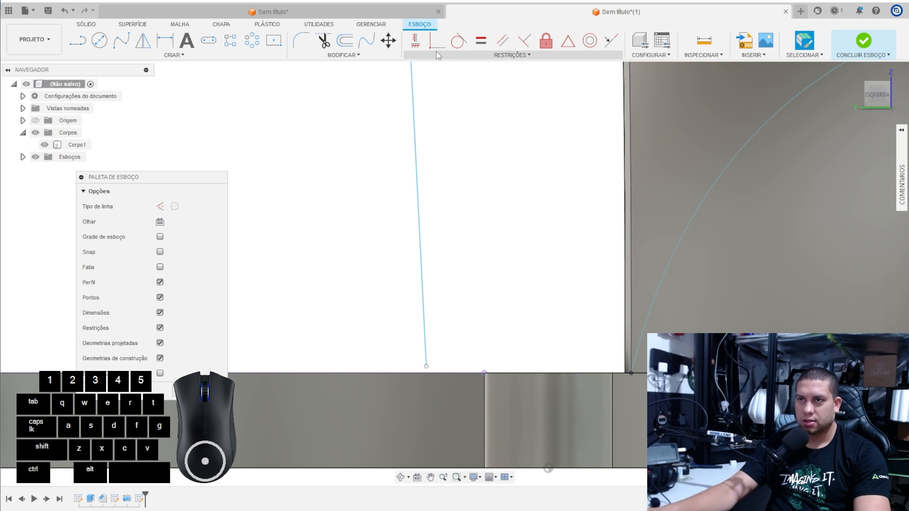
{"action": "left_click", "coordinate": [426, 365]}
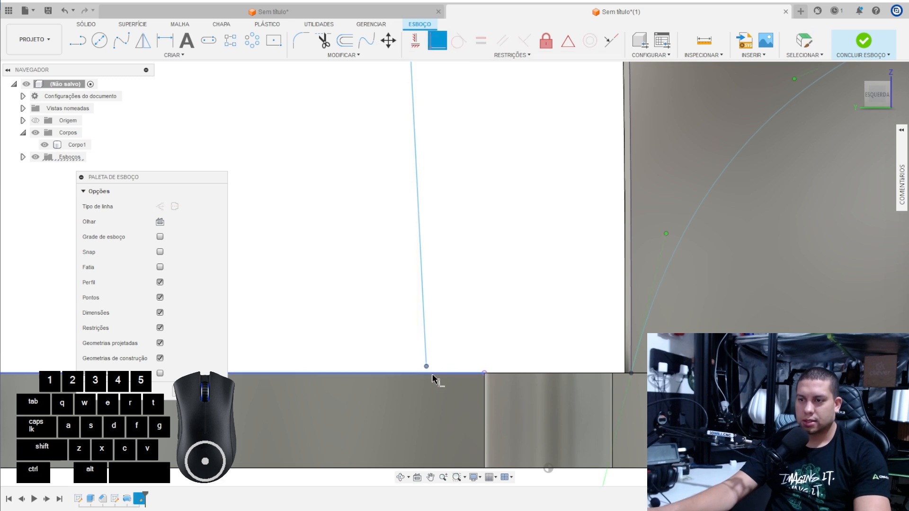
{"action": "left_click", "coordinate": [432, 373]}
{"action": "right_click", "coordinate": [455, 300]}
{"action": "left_click", "coordinate": [482, 304]}
Step: Close the profile with a line from that endpoint to the spline's lower end, and finish the sketch
{"action": "key", "text": "l"}
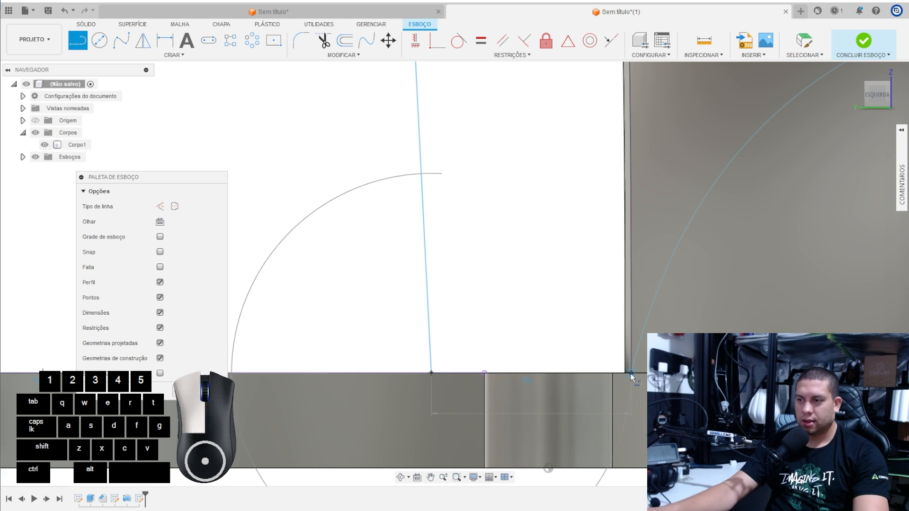
{"action": "scroll", "coordinate": [467, 287], "scroll_direction": "down", "scroll_amount": 5}
{"action": "scroll", "coordinate": [463, 284], "scroll_direction": "down", "scroll_amount": 5}
{"action": "middle_click_drag", "start_coordinate": [650, 156], "coordinate": [637, 184], "text": "shift"}
{"action": "left_click", "coordinate": [870, 49]}
Step: Extrude the closed profile symmetrically past both sides of the flange as a cut, removing the material above the spline
{"action": "key", "text": "e"}
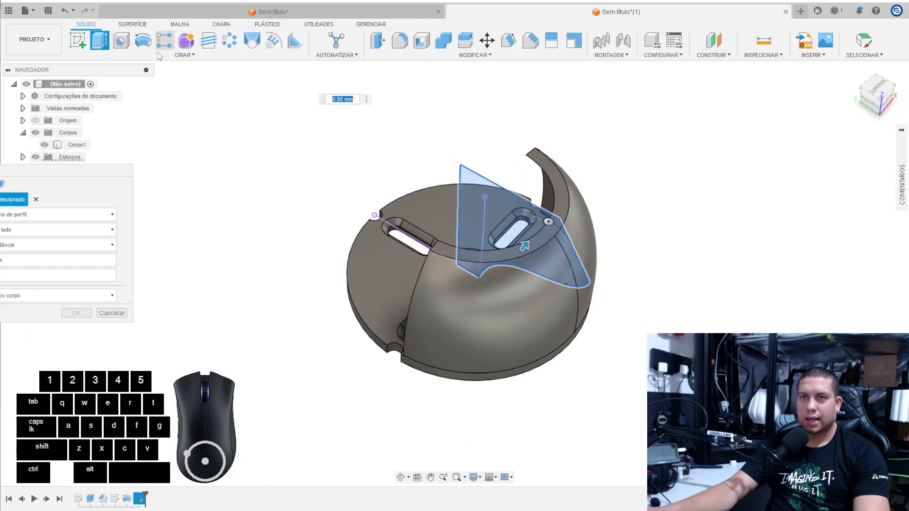
{"action": "left_click_drag", "start_coordinate": [93, 176], "coordinate": [263, 175]}
{"action": "left_click", "coordinate": [218, 229]}
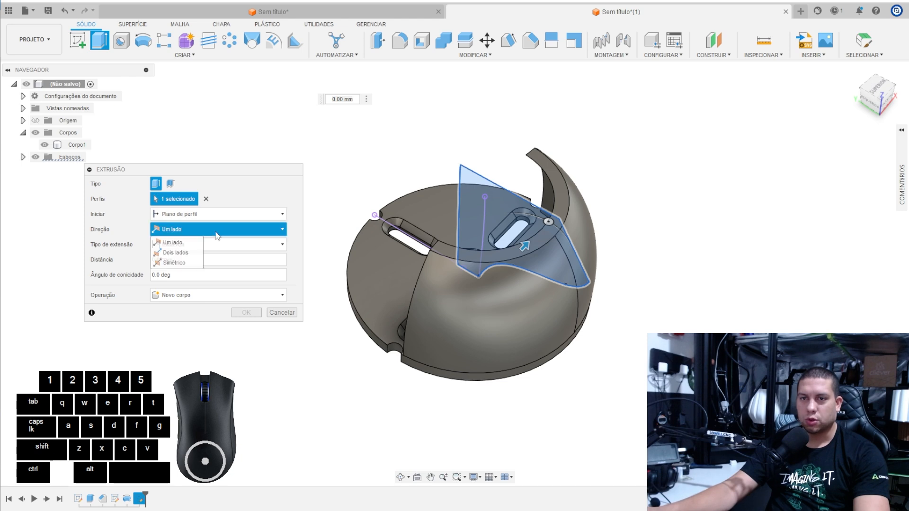
{"action": "left_click", "coordinate": [179, 262]}
{"action": "left_click_drag", "start_coordinate": [524, 246], "coordinate": [612, 153]}
{"action": "left_click", "coordinate": [246, 343]}
{"action": "middle_click_drag", "start_coordinate": [544, 265], "coordinate": [503, 259], "text": "shift"}
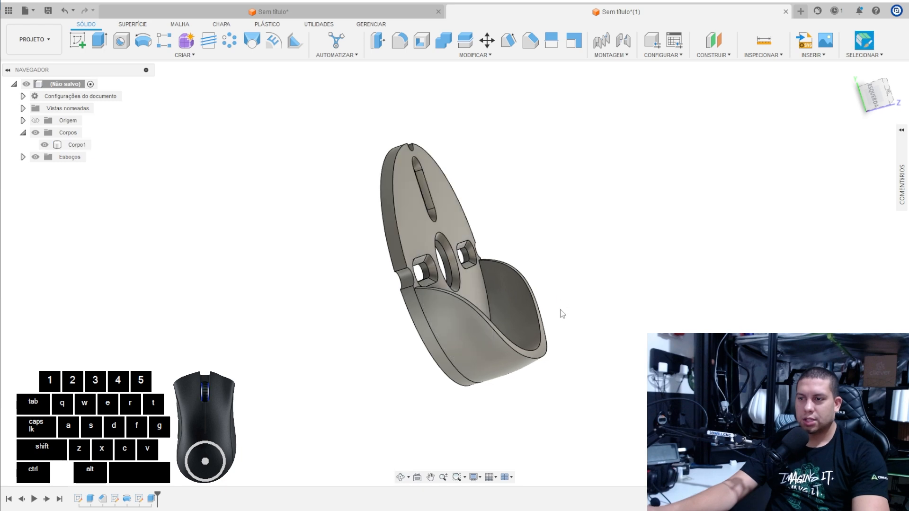
Step: Compare with the reference photo, and edit the sketch to raise the spline's outer end and both intermediate points for a steeper curve
{"action": "key", "text": "alt+Tab"}
{"action": "key", "text": "alt+Tab"}
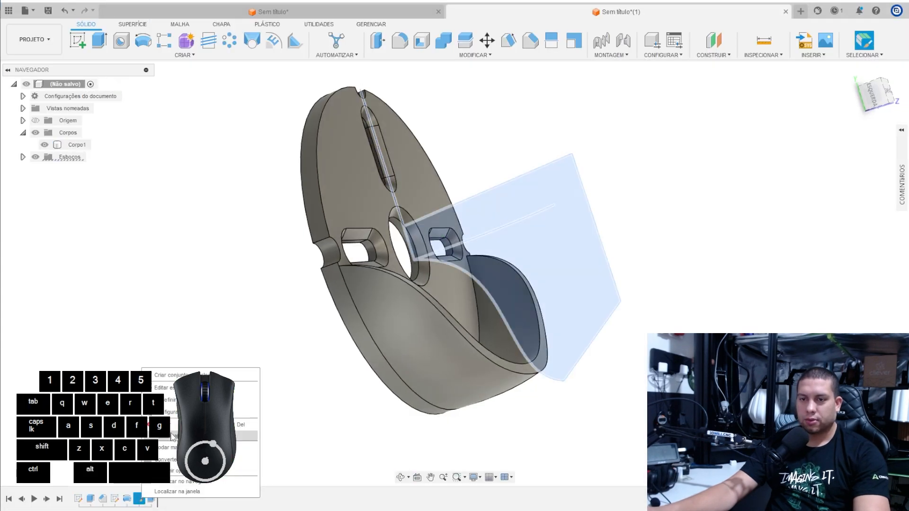
{"action": "double_click", "coordinate": [139, 499]}
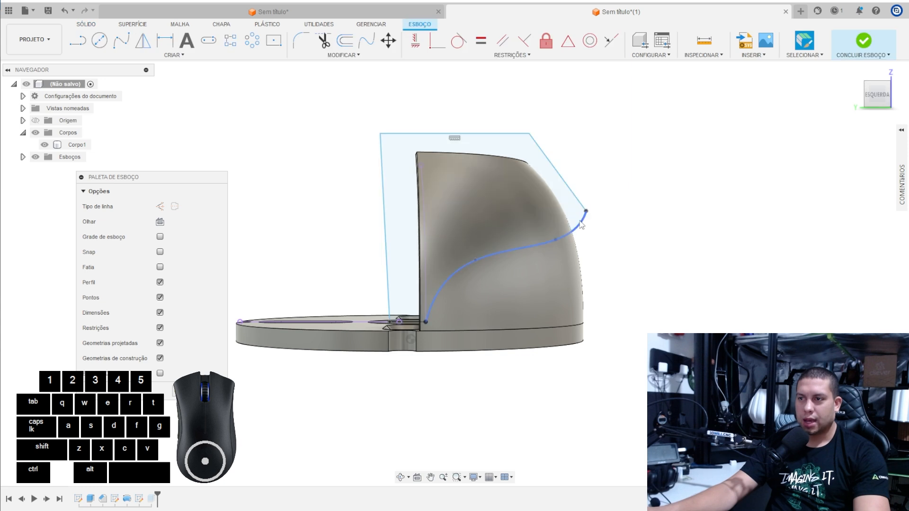
{"action": "scroll", "coordinate": [568, 232], "scroll_direction": "up", "scroll_amount": 4}
{"action": "left_click_drag", "start_coordinate": [543, 249], "coordinate": [533, 222]}
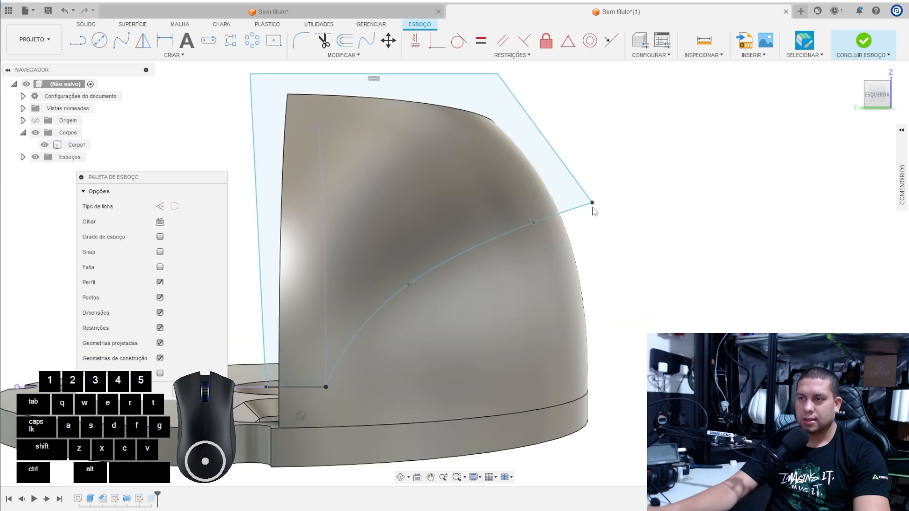
{"action": "left_click_drag", "start_coordinate": [592, 202], "coordinate": [570, 148]}
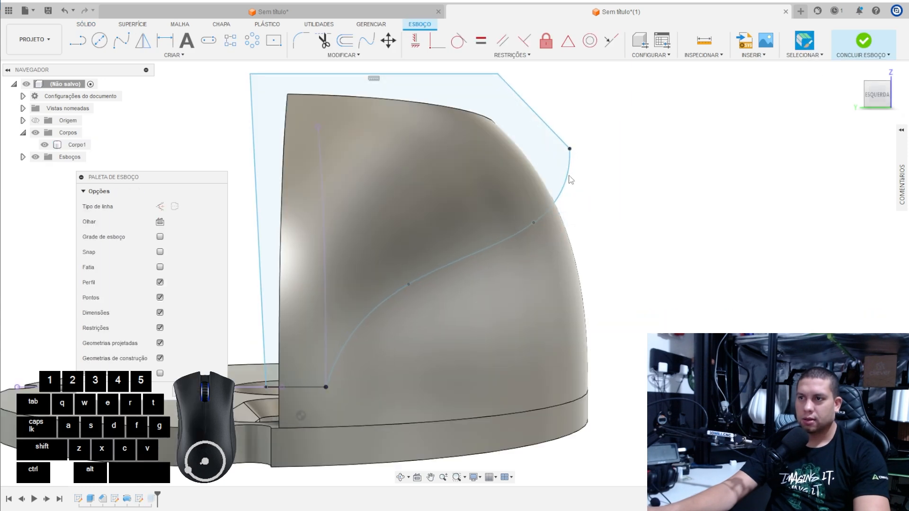
{"action": "left_click_drag", "start_coordinate": [533, 223], "coordinate": [503, 187]}
{"action": "left_click_drag", "start_coordinate": [571, 151], "coordinate": [531, 111]}
{"action": "left_click", "coordinate": [408, 285]}
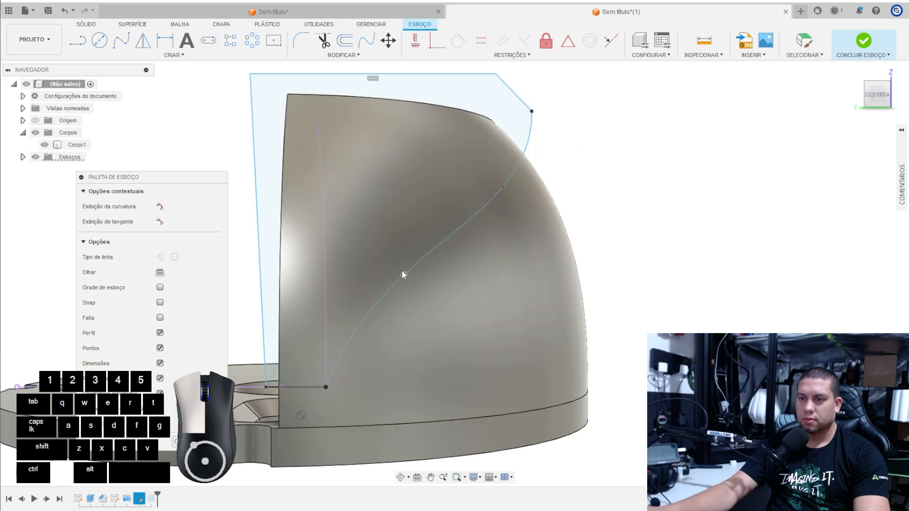
{"action": "left_click", "coordinate": [873, 41]}
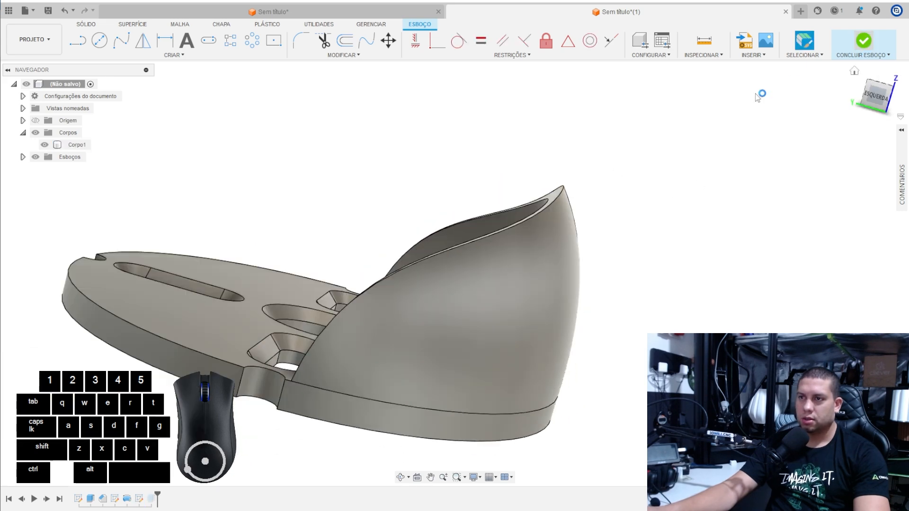
Step: Set up a mesh export of the body as binary STL in millimetres and preview its triangles
{"action": "mouse_move", "coordinate": [625, 223]}
{"action": "middle_mouse_down", "text": "shift"}
{"action": "mouse_move", "coordinate": [568, 246]}
{"action": "mouse_move", "coordinate": [535, 299]}
{"action": "mouse_move", "coordinate": [615, 242]}
{"action": "mouse_move", "coordinate": [572, 279]}
{"action": "mouse_move", "coordinate": [582, 270]}
{"action": "middle_mouse_up", "text": "shift"}
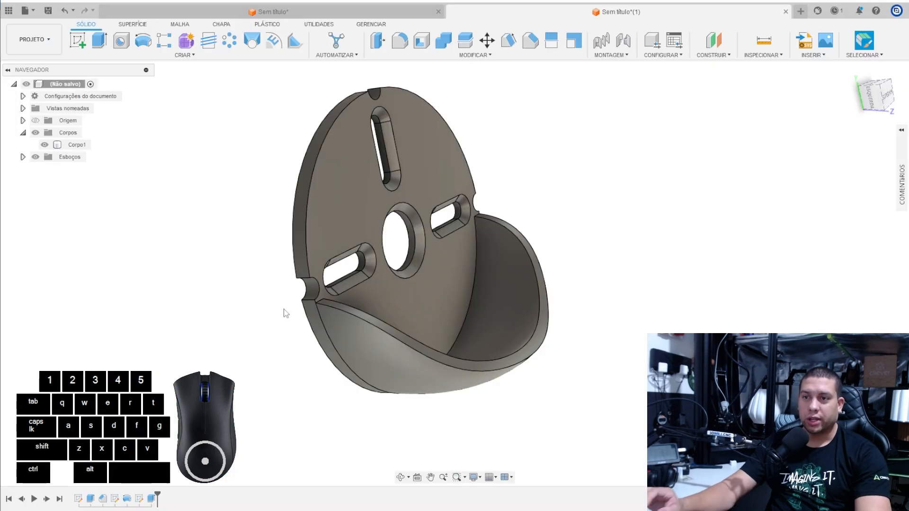
{"action": "mouse_move", "coordinate": [284, 314]}
{"action": "middle_mouse_down", "text": "shift"}
{"action": "mouse_move", "coordinate": [374, 283]}
{"action": "mouse_move", "coordinate": [395, 250]}
{"action": "middle_mouse_up", "text": "shift"}
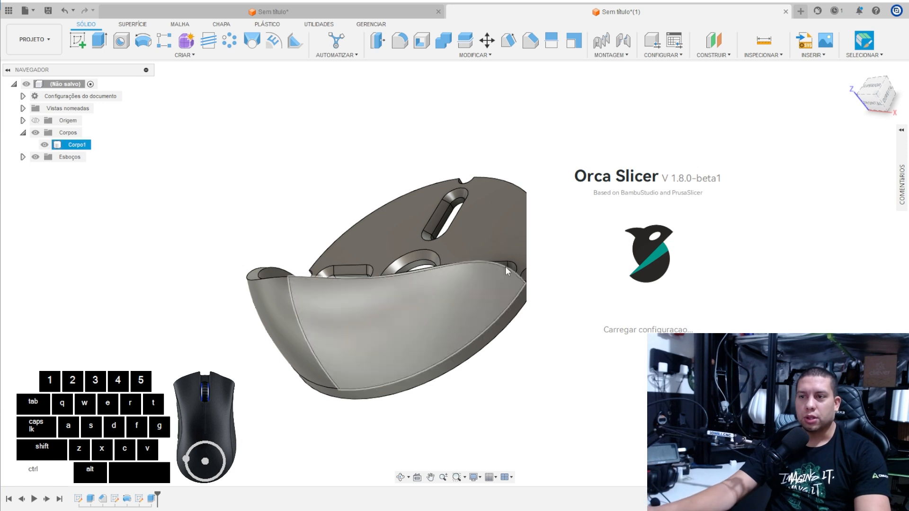
{"action": "right_click", "coordinate": [73, 145]}
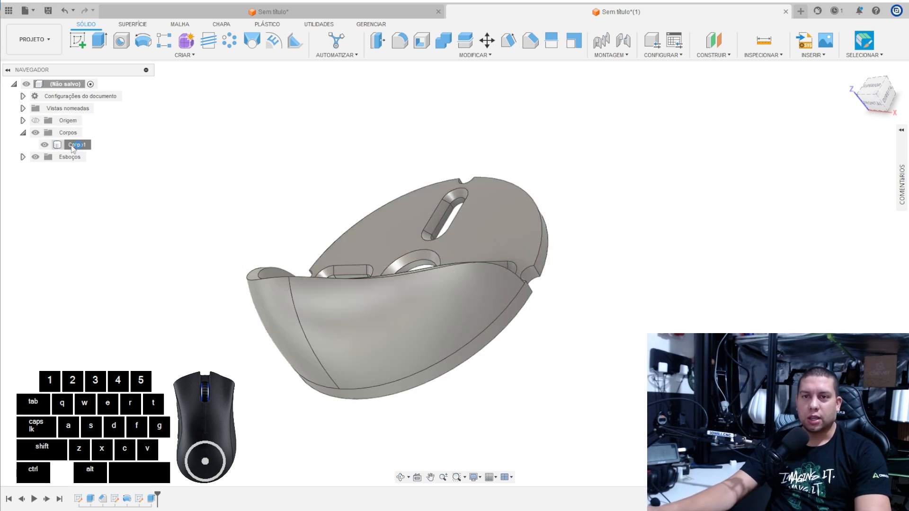
{"action": "left_click", "coordinate": [102, 261]}
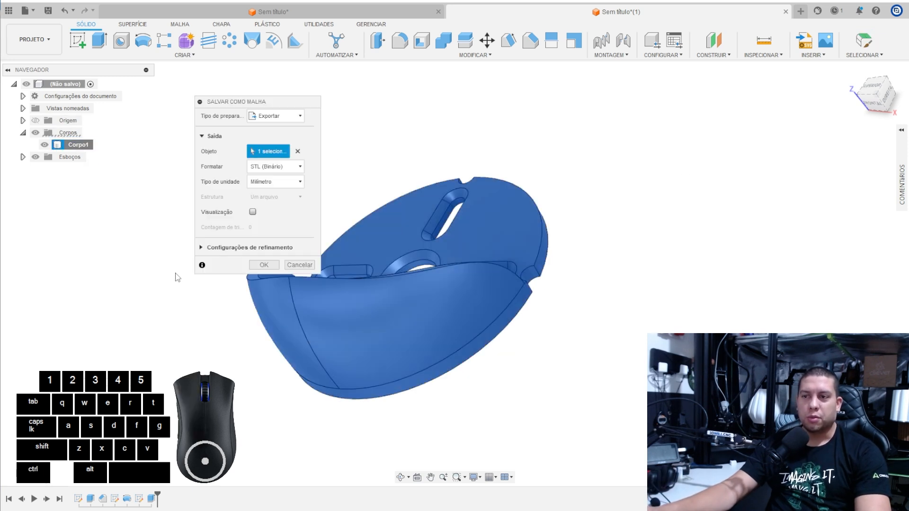
{"action": "left_click", "coordinate": [266, 183]}
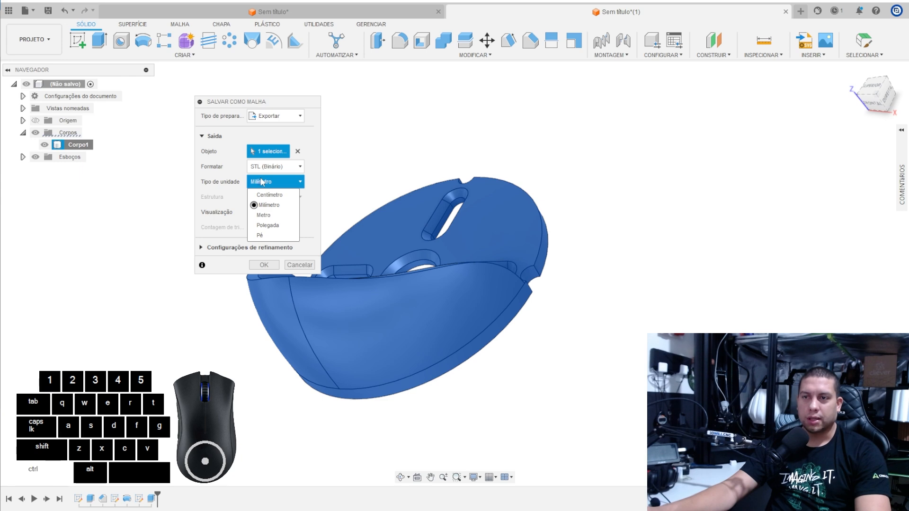
{"action": "left_click", "coordinate": [265, 184]}
{"action": "left_click", "coordinate": [265, 184]}
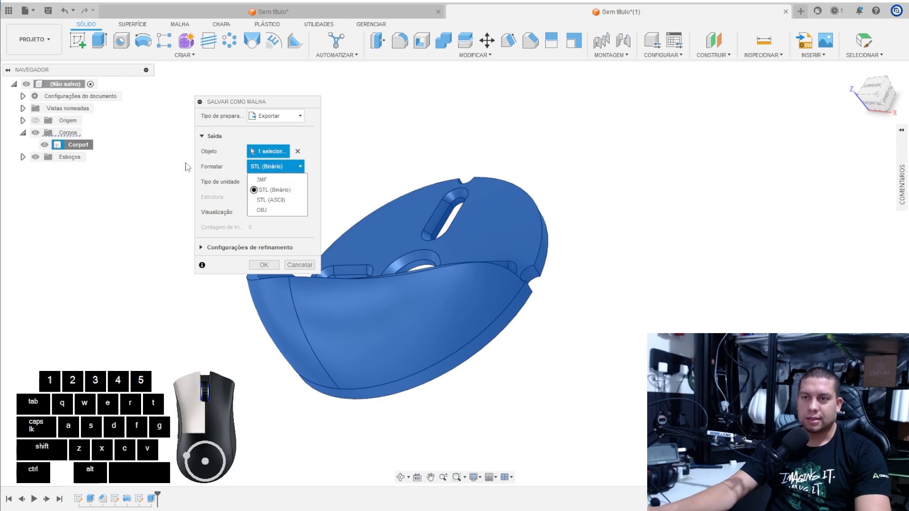
{"action": "left_click", "coordinate": [256, 206]}
{"action": "left_click", "coordinate": [253, 212]}
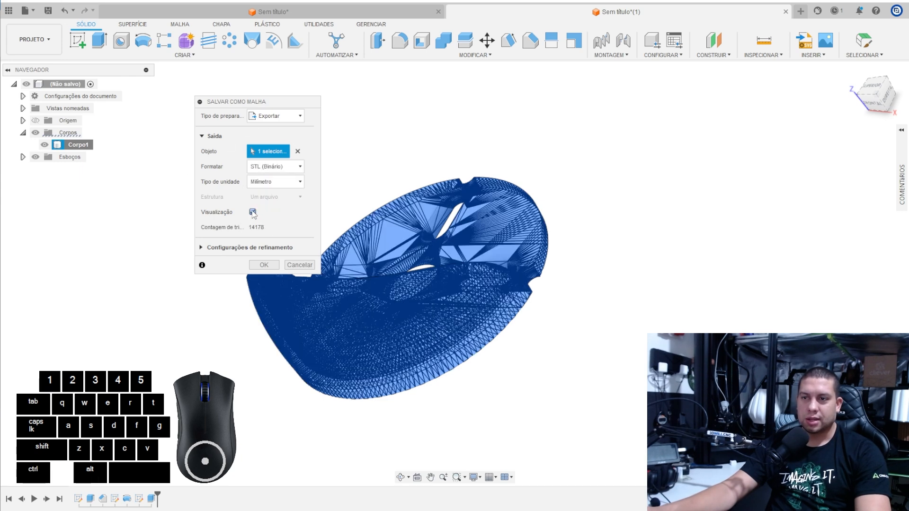
{"action": "middle_click_drag", "start_coordinate": [256, 216], "coordinate": [428, 207], "text": "shift"}
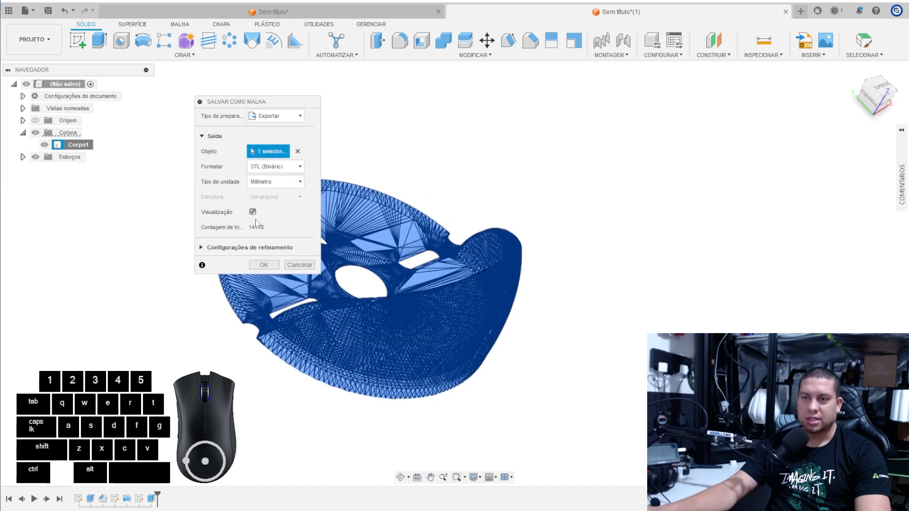
{"action": "left_click", "coordinate": [264, 268]}
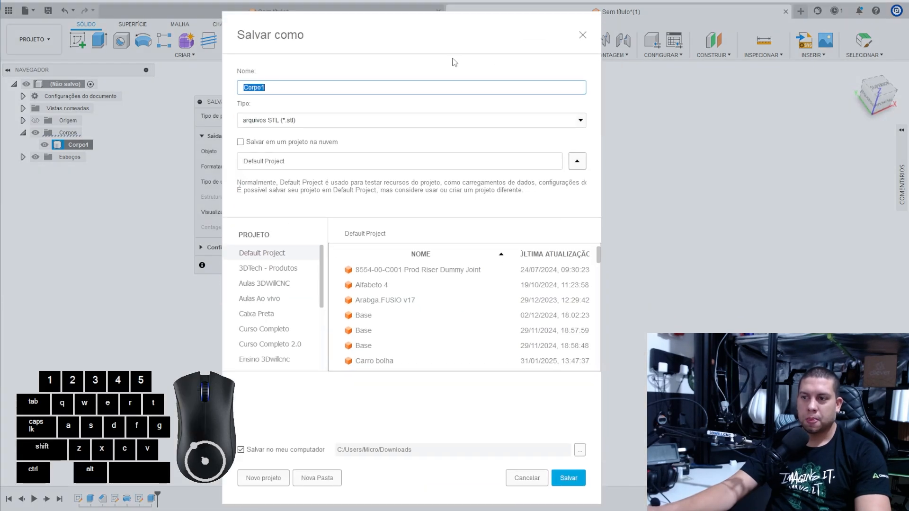
Step: Save the STL as Corpo1 on the computer in the Downloads/03.02 folder
{"action": "left_click", "coordinate": [580, 450]}
{"action": "double_click", "coordinate": [392, 112]}
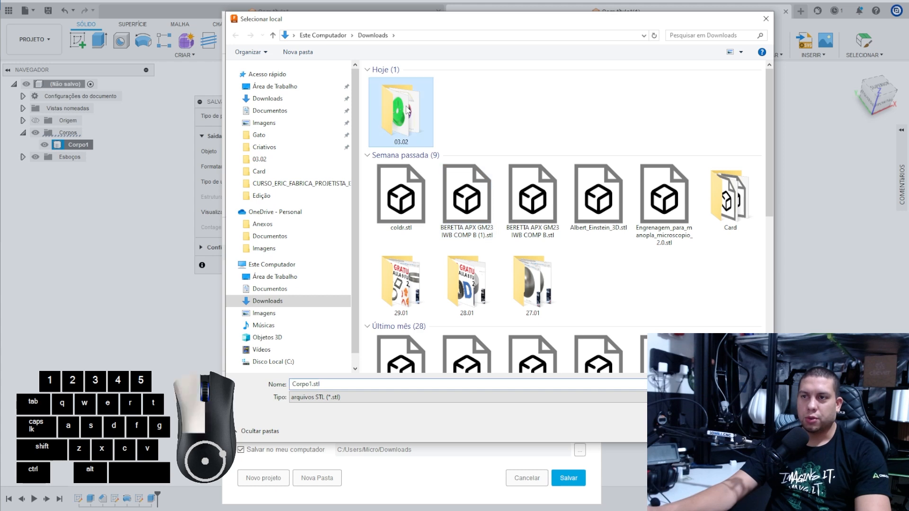
{"action": "key", "text": "Return"}
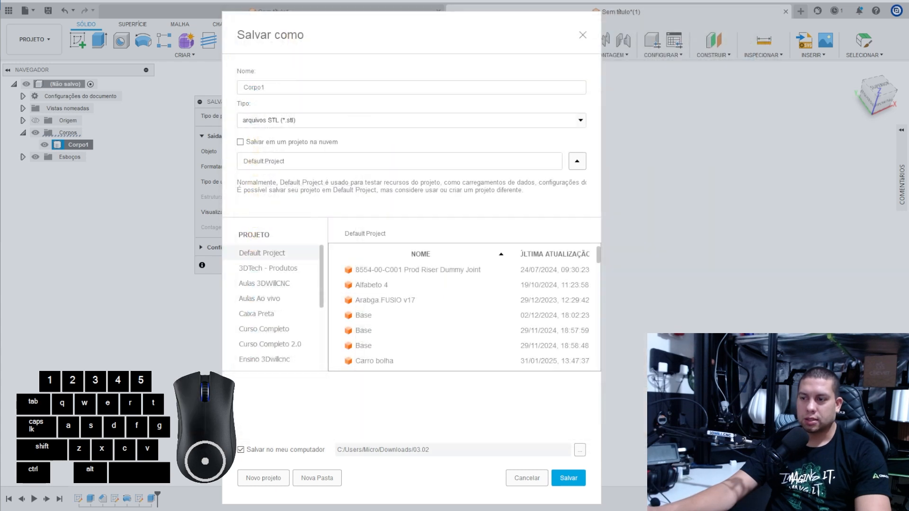
{"action": "left_click", "coordinate": [570, 479]}
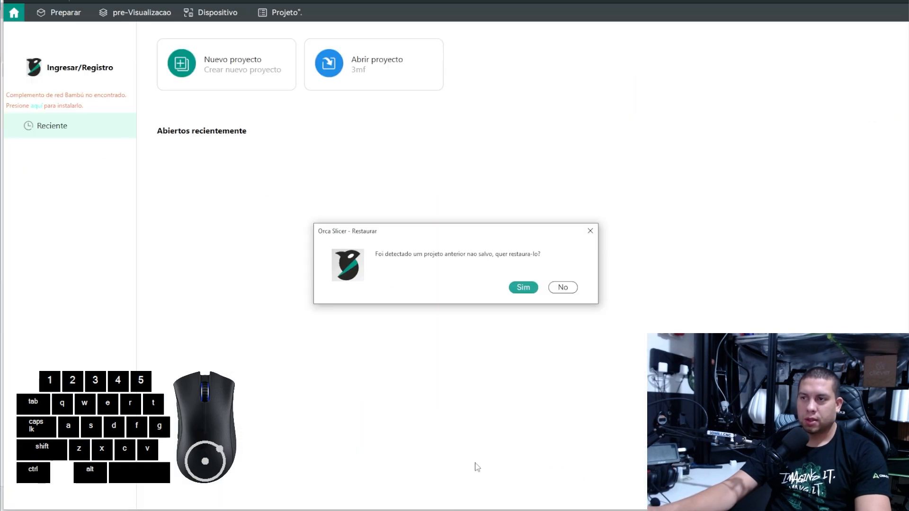
Step: In Orca Slicer, decline restoring the unsaved project and load Corpo1.stl from the 03.02 folder onto the build plate
{"action": "left_click", "coordinate": [563, 287]}
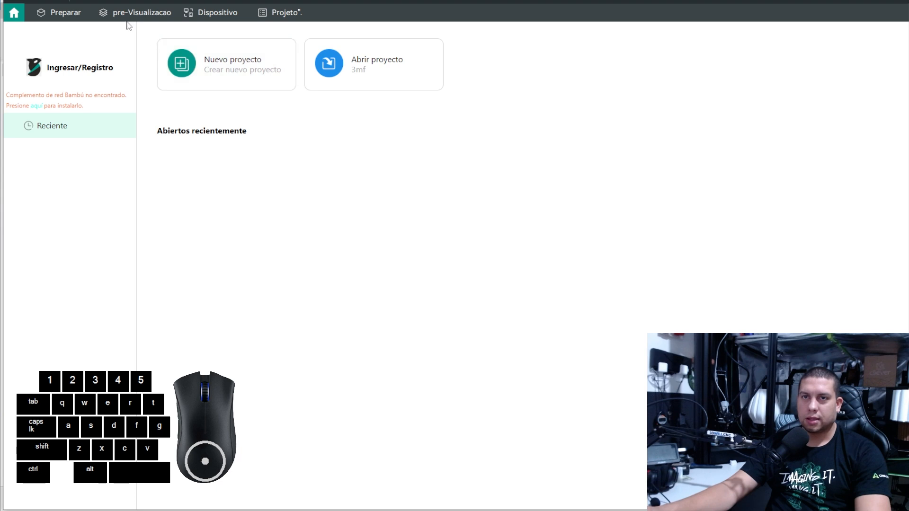
{"action": "left_click", "coordinate": [61, 13]}
{"action": "left_click", "coordinate": [209, 510]}
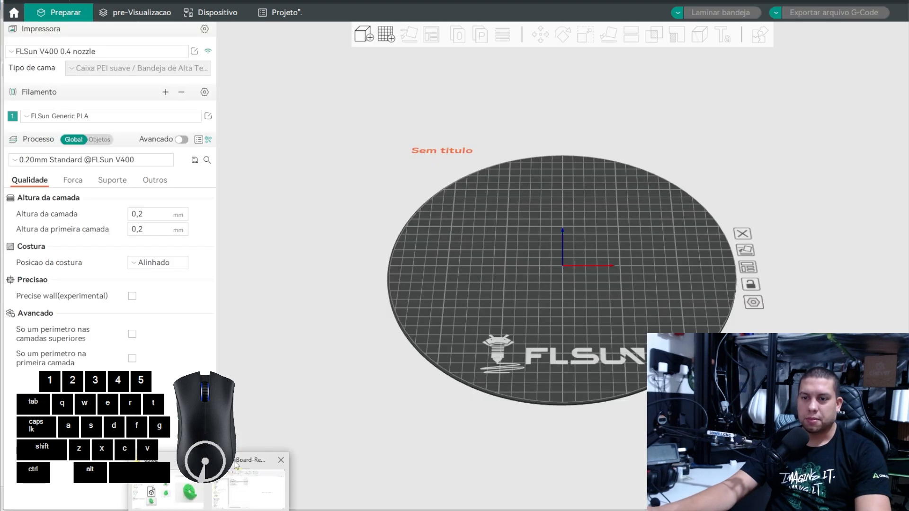
{"action": "left_click", "coordinate": [227, 492]}
{"action": "left_click", "coordinate": [339, 492]}
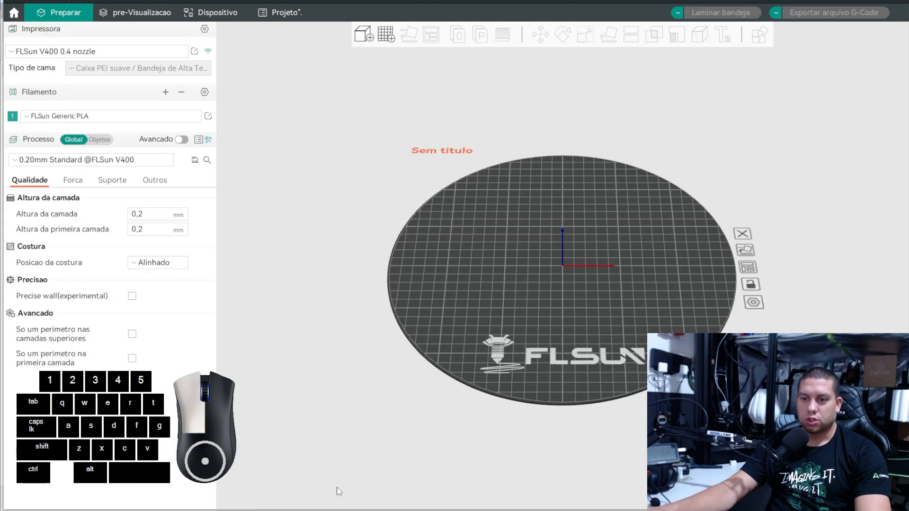
{"action": "left_click", "coordinate": [206, 510]}
{"action": "left_click", "coordinate": [203, 505]}
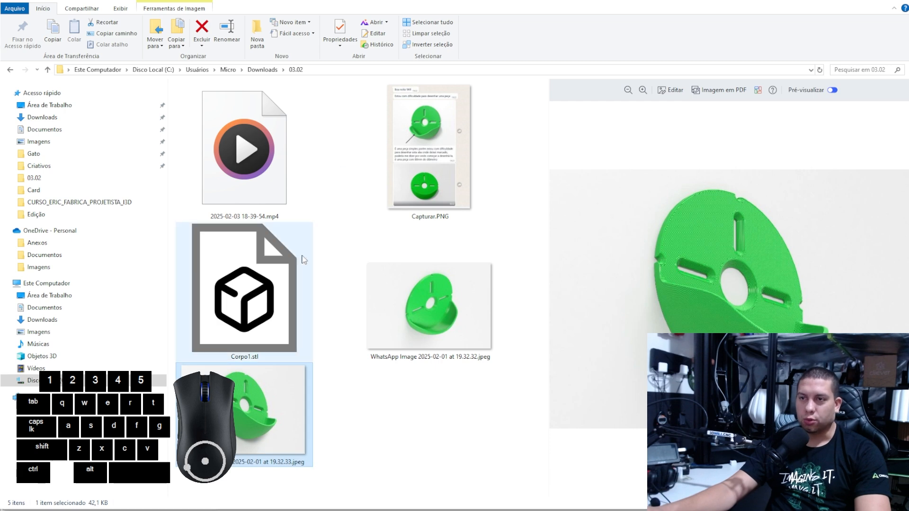
{"action": "left_click_drag", "start_coordinate": [266, 241], "coordinate": [456, 406]}
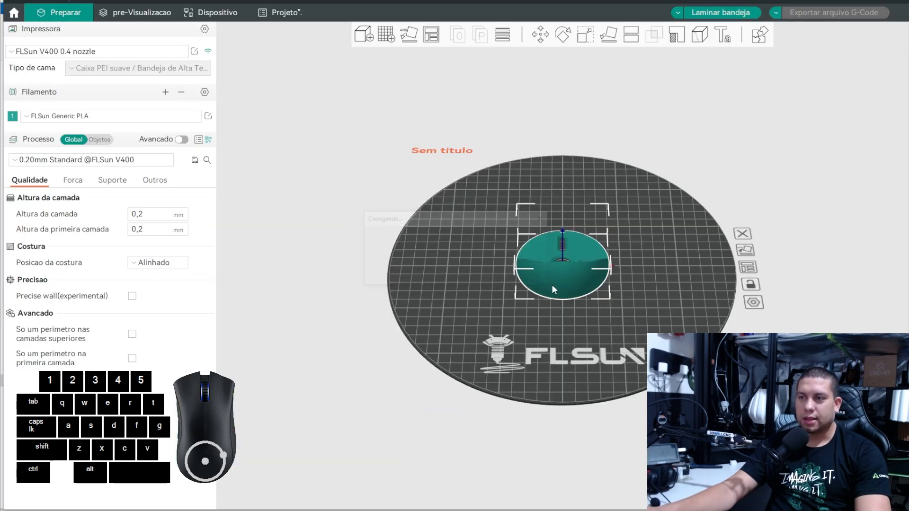
Step: Move the model from the plate's centre toward the FLSUN logo, deselect it, and inspect its shape up close
{"action": "left_click_drag", "start_coordinate": [537, 325], "coordinate": [547, 324]}
{"action": "left_click_drag", "start_coordinate": [547, 286], "coordinate": [590, 329]}
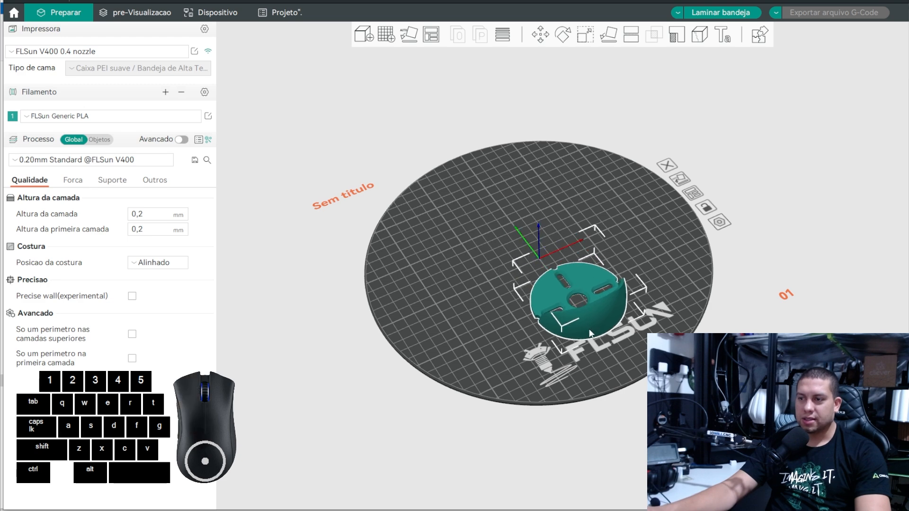
{"action": "left_click", "coordinate": [603, 333]}
{"action": "scroll", "coordinate": [603, 333], "scroll_direction": "up", "scroll_amount": 6}
{"action": "middle_click_drag", "start_coordinate": [633, 323], "coordinate": [589, 294]}
{"action": "scroll", "coordinate": [606, 305], "scroll_direction": "up", "scroll_amount": 2}
{"action": "left_click_drag", "start_coordinate": [689, 330], "coordinate": [690, 320]}
{"action": "middle_click_drag", "start_coordinate": [703, 316], "coordinate": [654, 309]}
{"action": "left_click", "coordinate": [654, 310]}
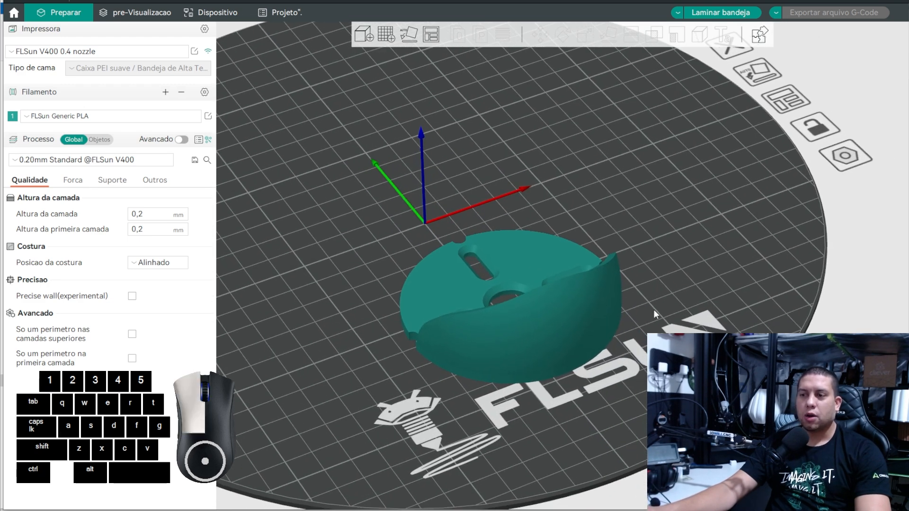